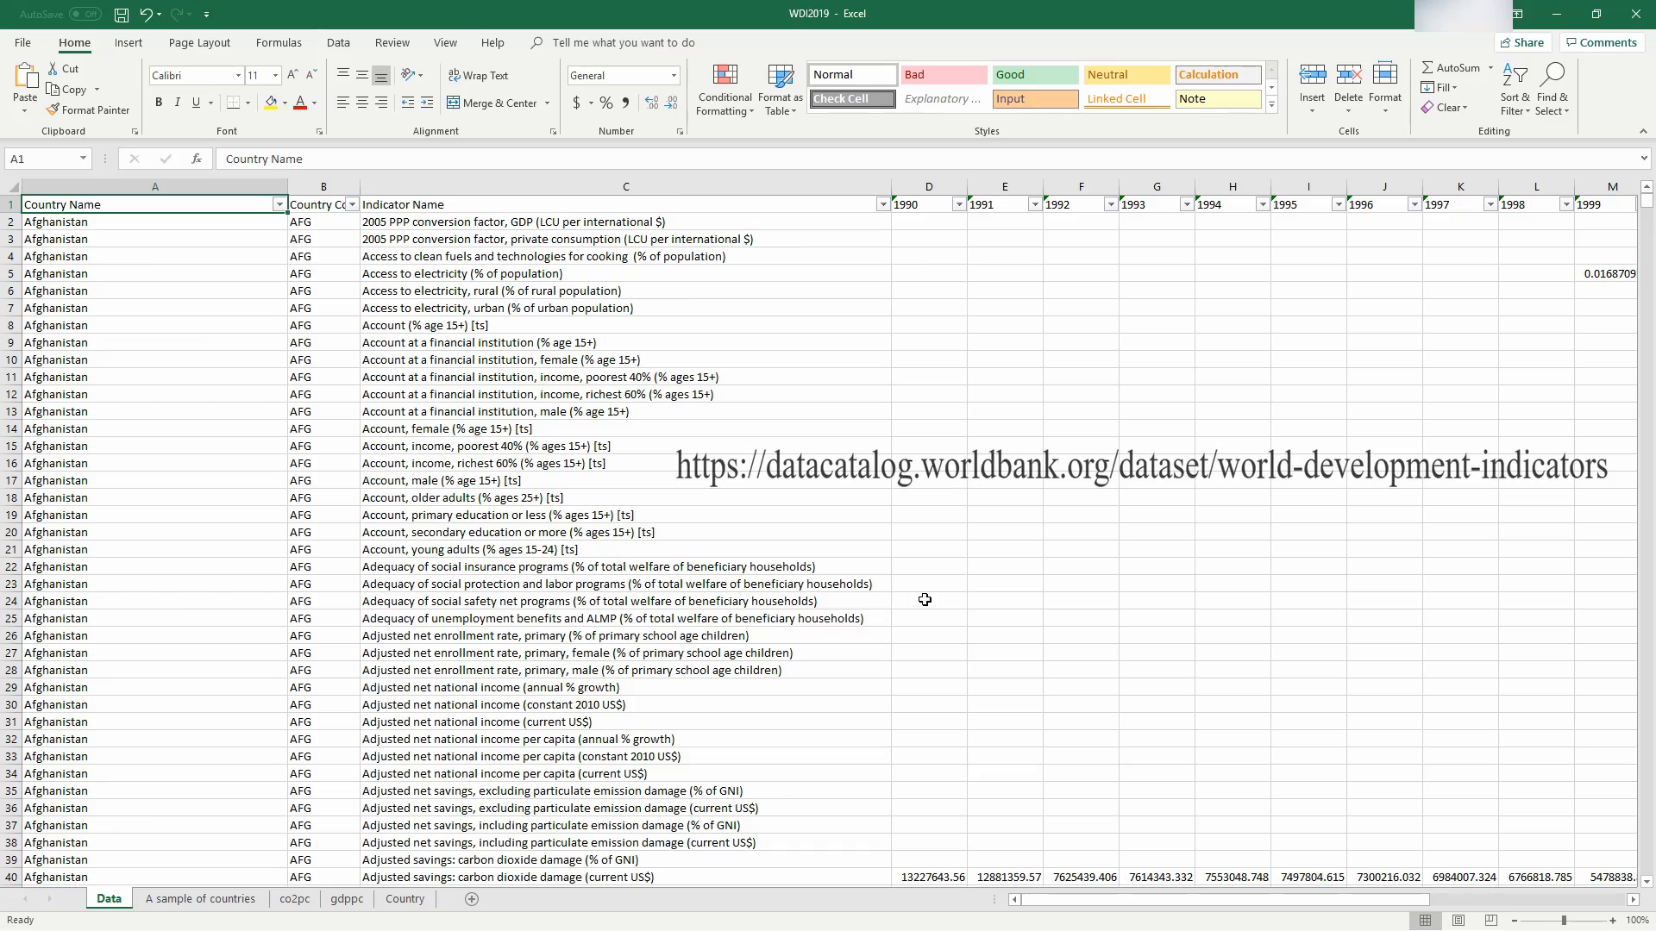
Step: Look through the Data sheet to examine which World Development Indicators are listed for each country
scroll(173, 482, down, 3)
scroll(173, 482, down, 20)
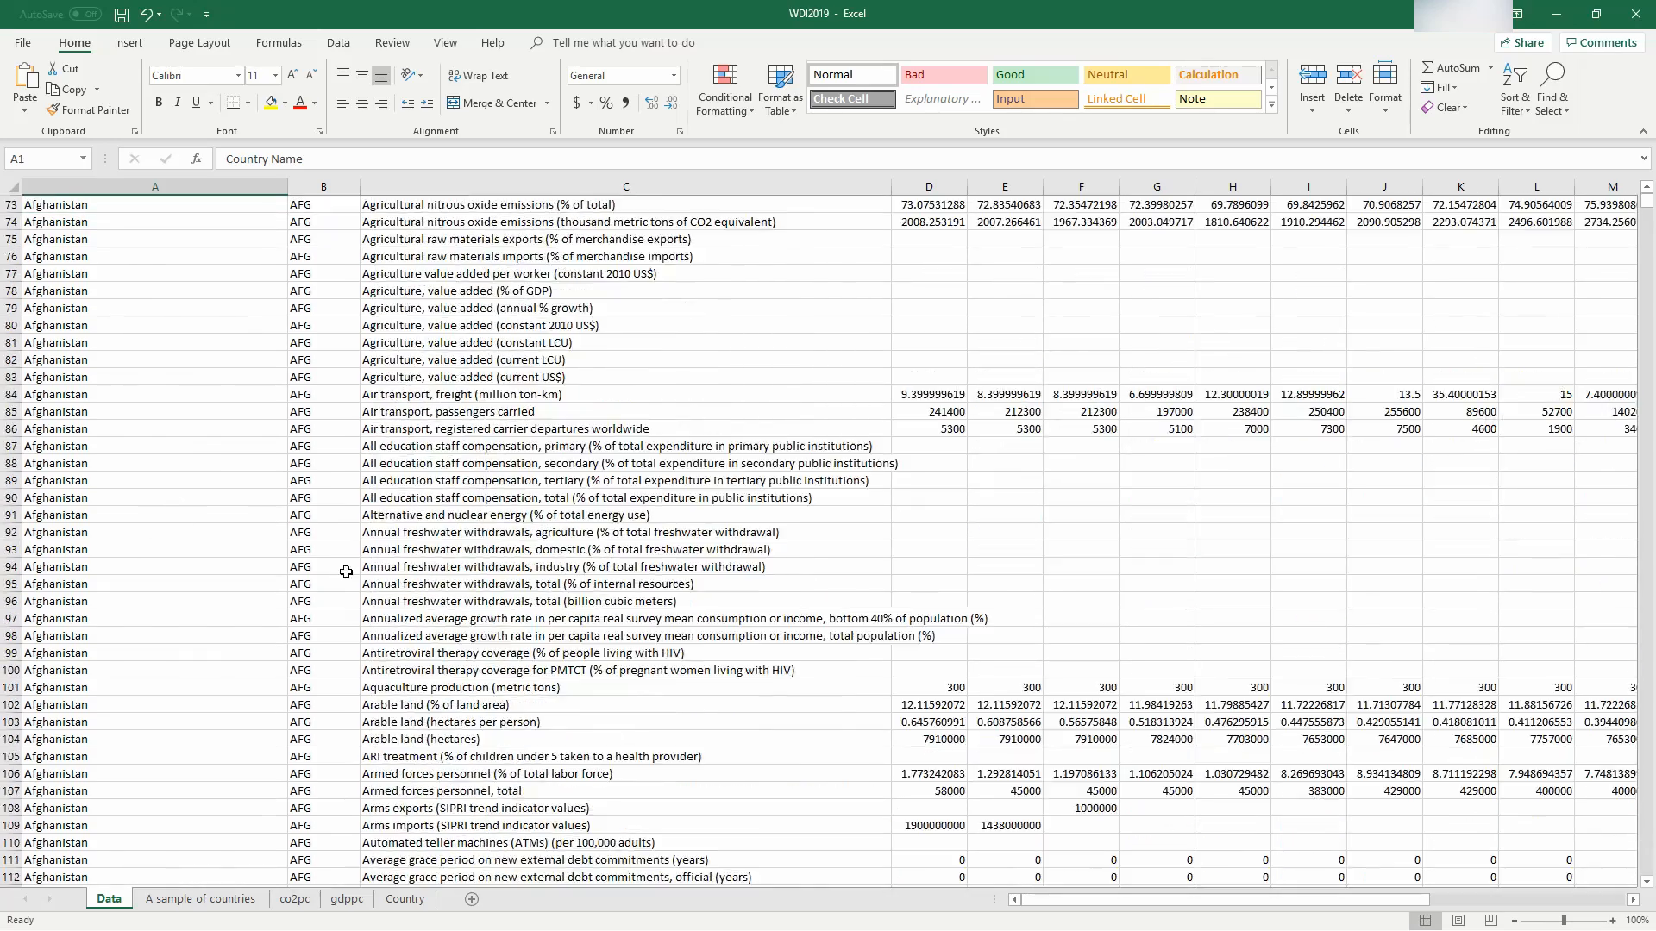
scroll(512, 670, down, 20)
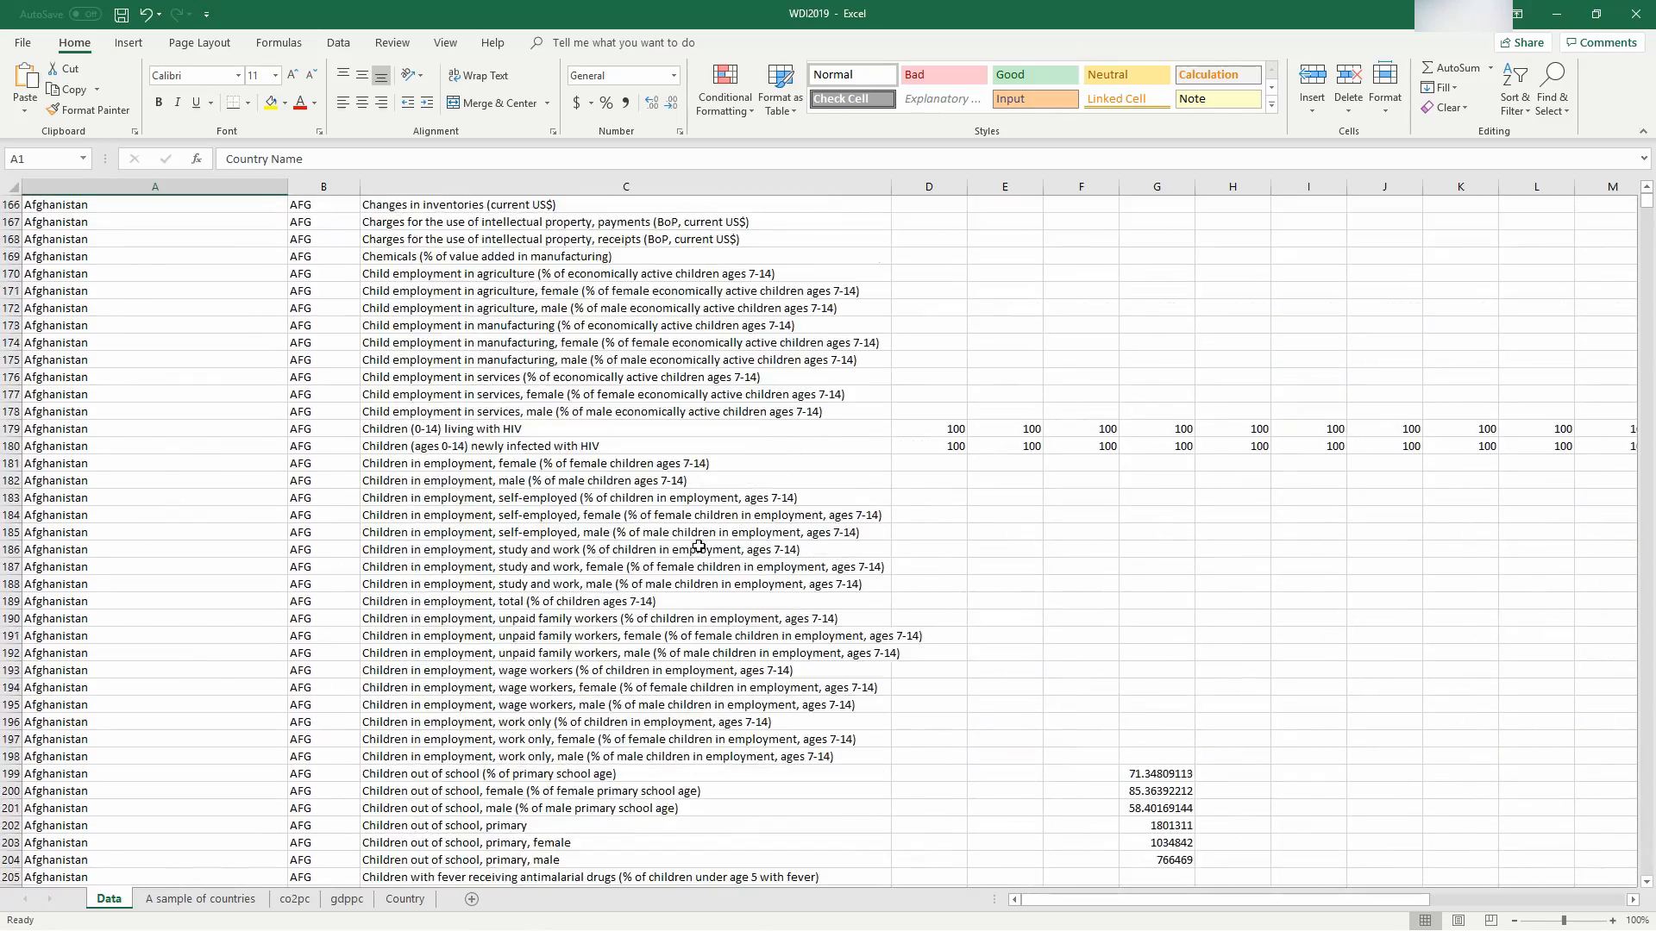
scroll(855, 656, down, 6)
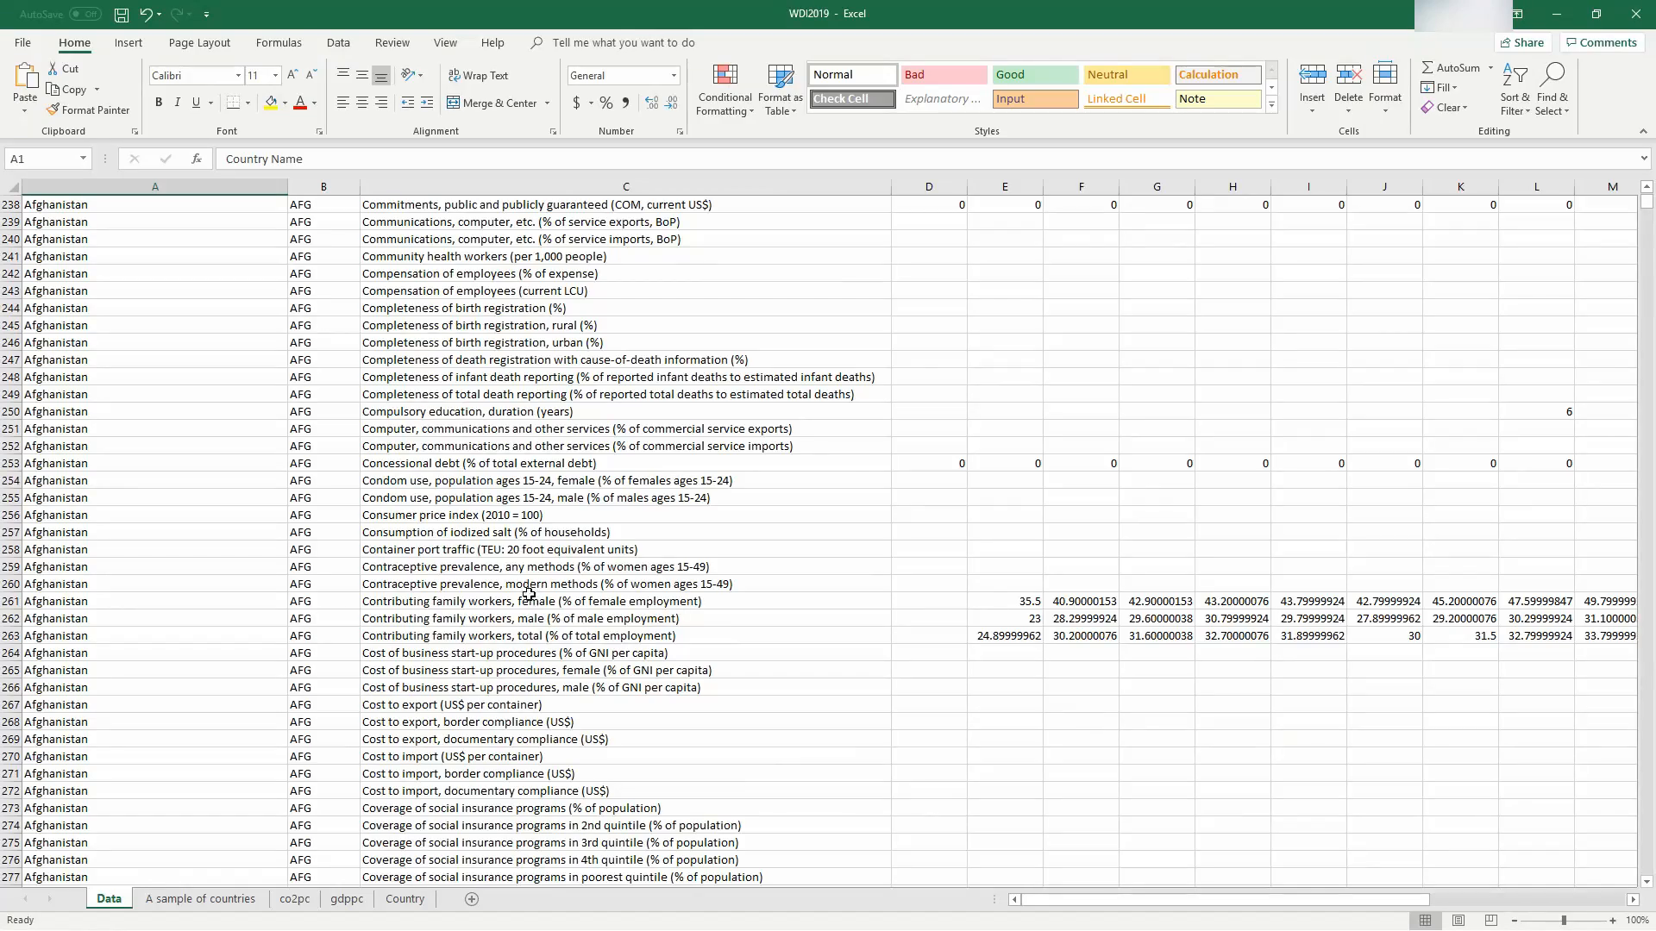
scroll(914, 522, up, 5)
scroll(928, 522, up, 20)
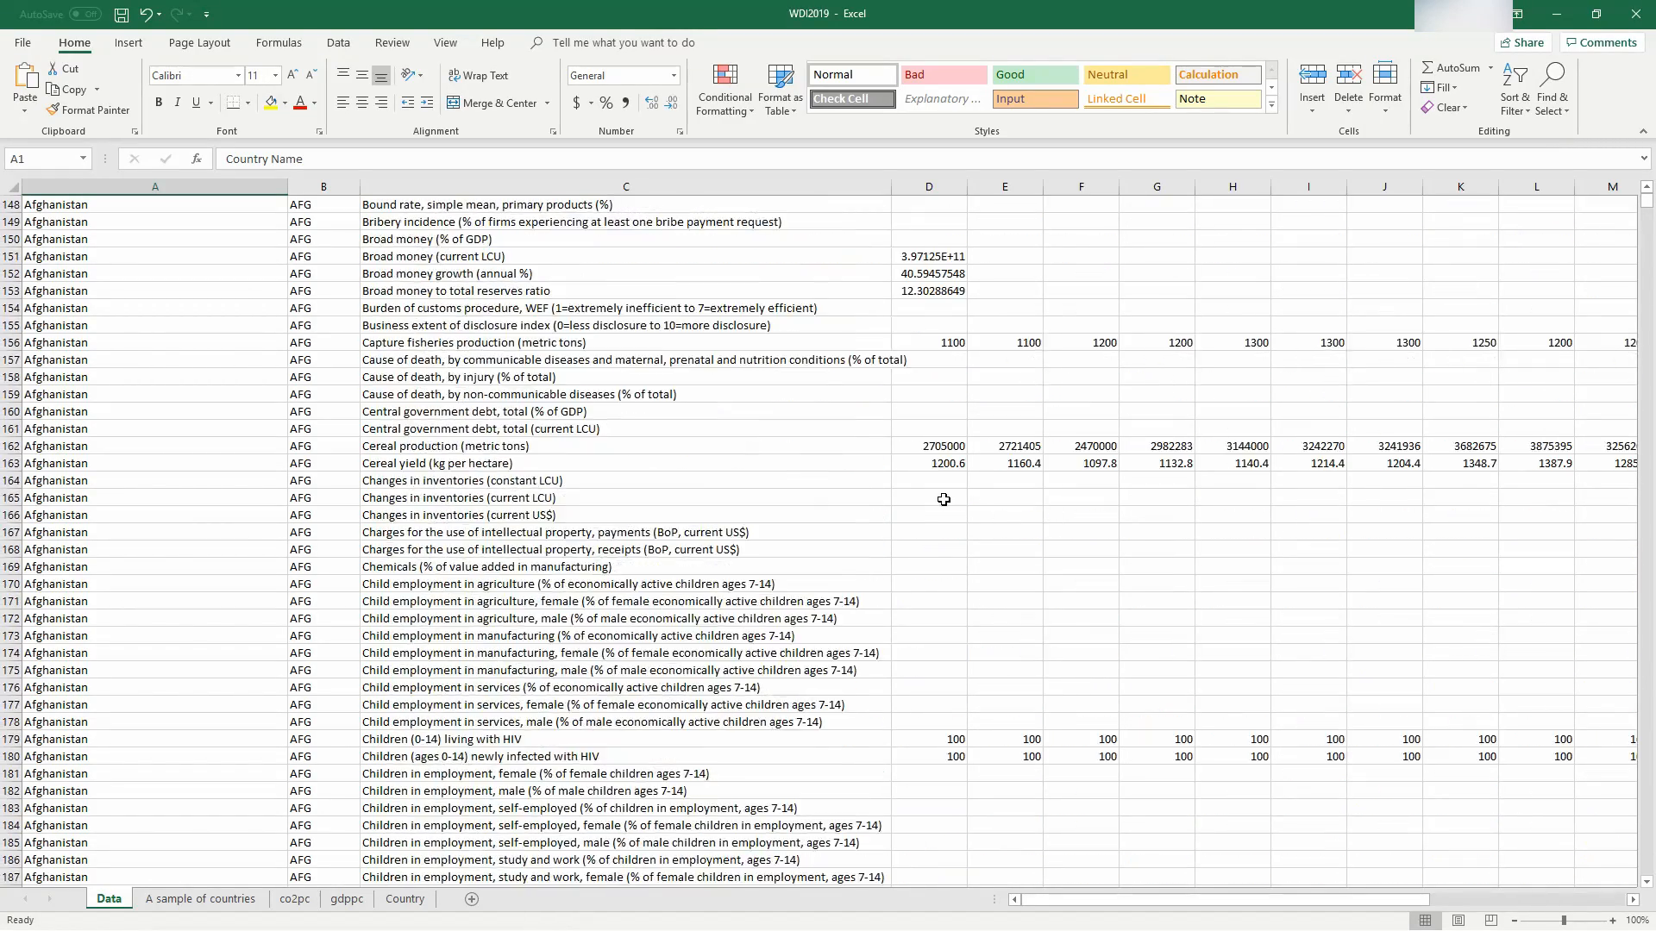
scroll(888, 504, up, 10)
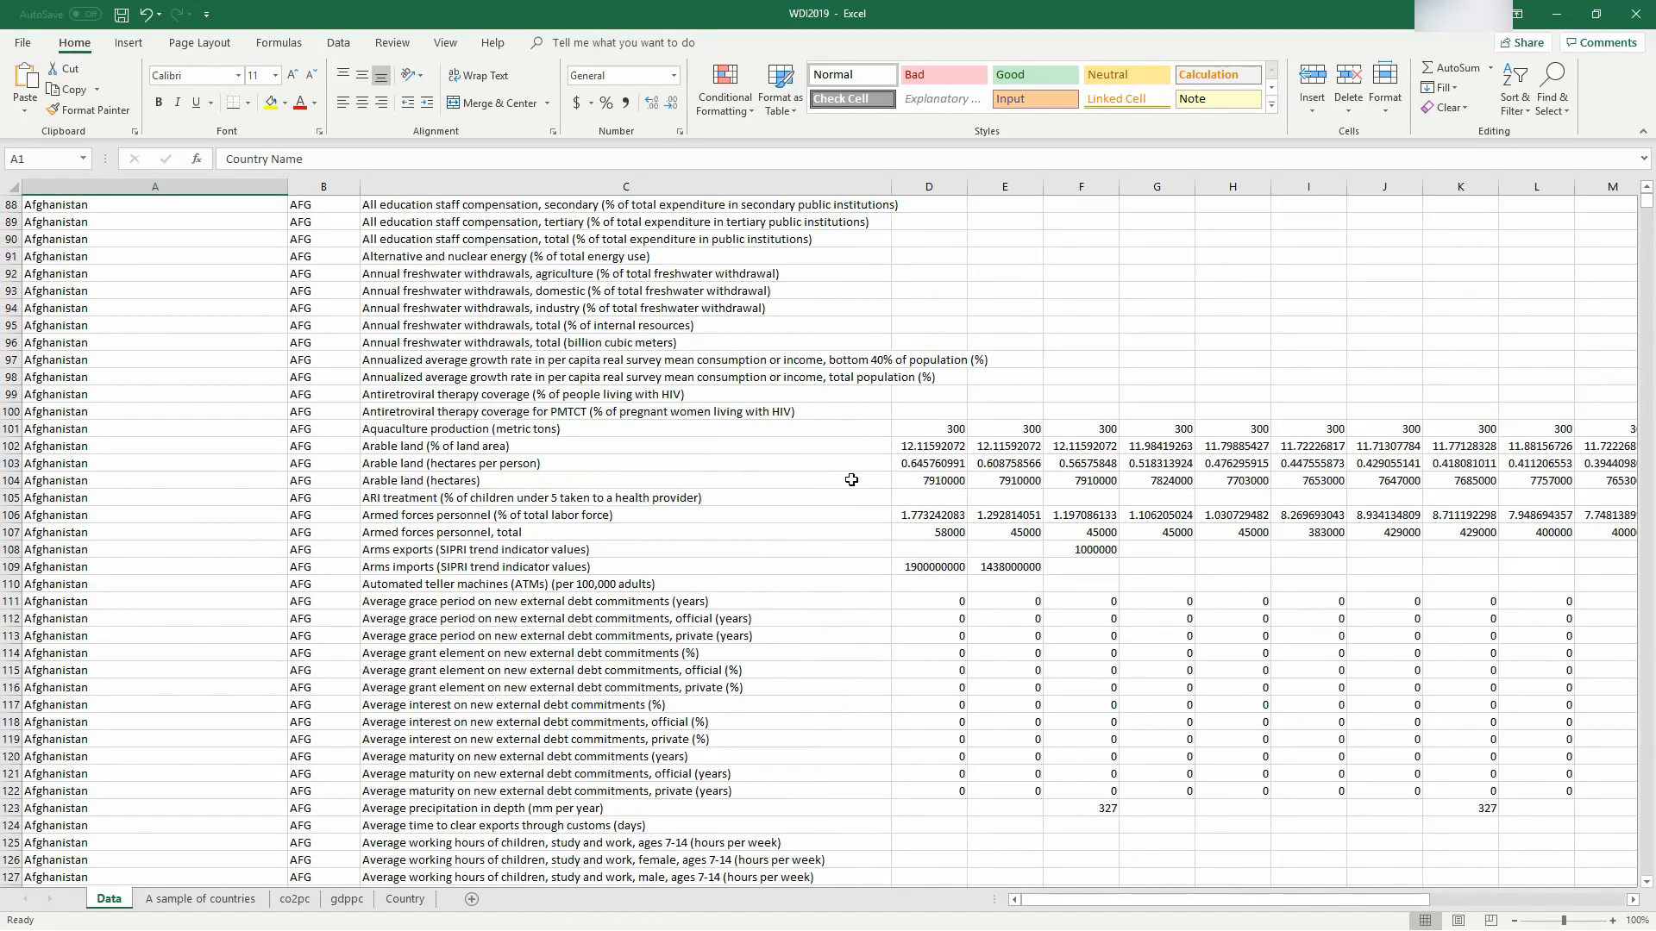
scroll(845, 483, up, 20)
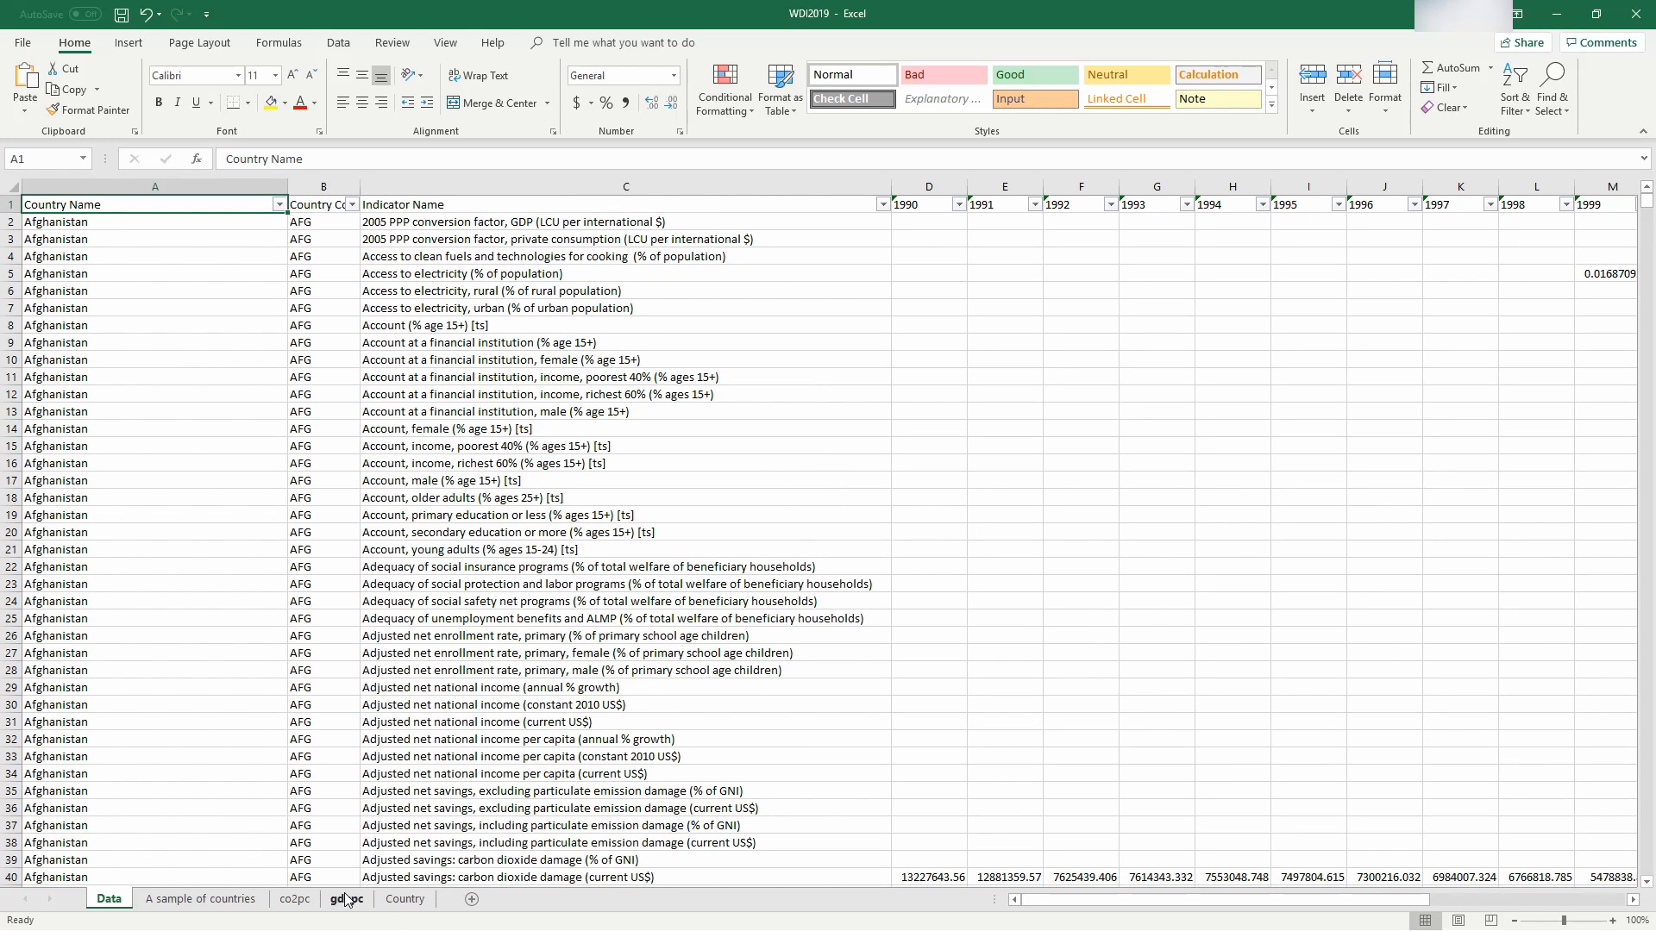
Step: Examine the co2pc sheet's CO2 emissions per capita data, checking which years its columns cover
click(294, 906)
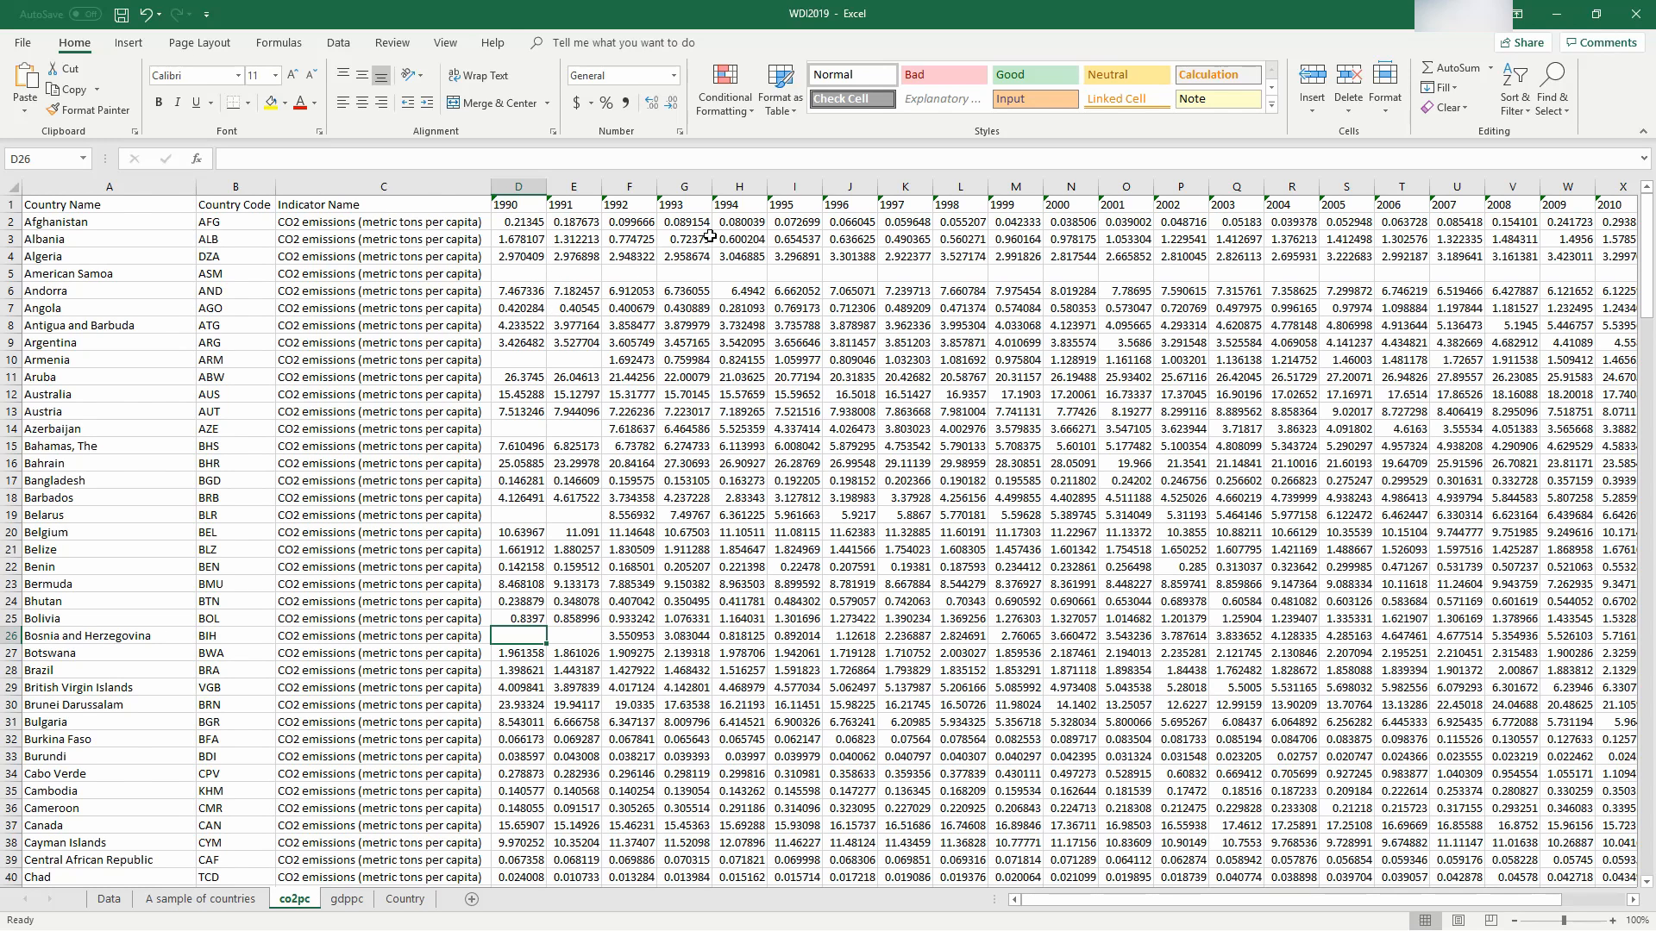
click(1024, 325)
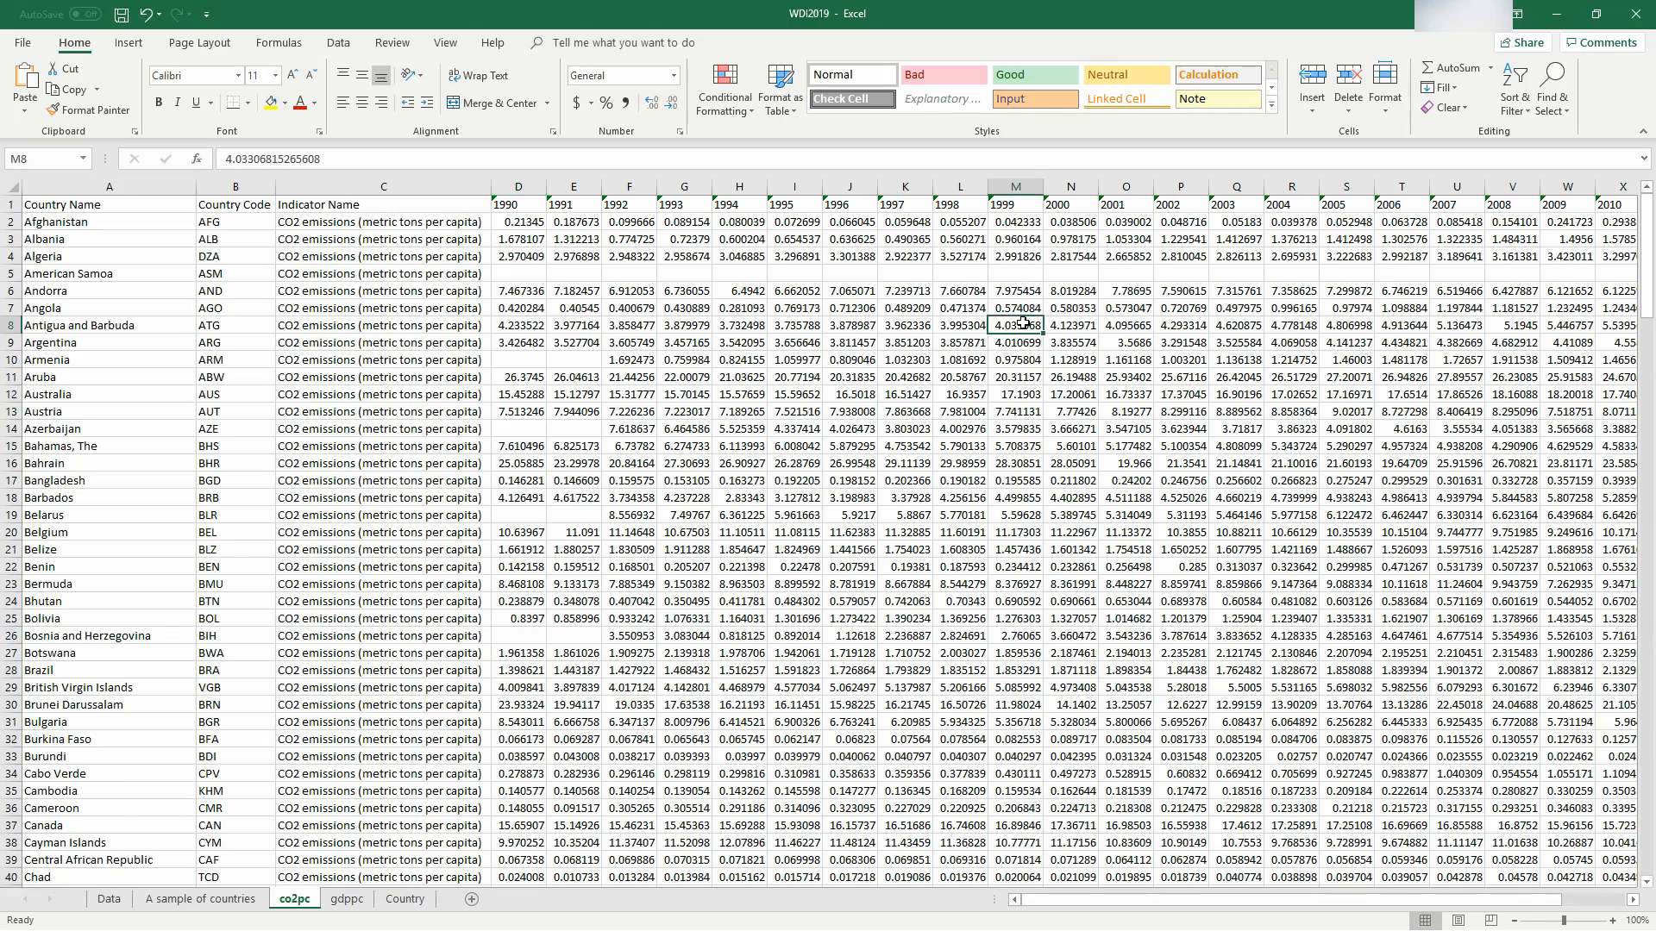
key(Right)
key(Right)
key(Right)
key(Right)
key(Right)
key(Right)
key(Right)
key(Right)
key(Right)
key(Right)
key(Right)
key(Right)
key(Right)
key(Right)
key(Right)
key(Right)
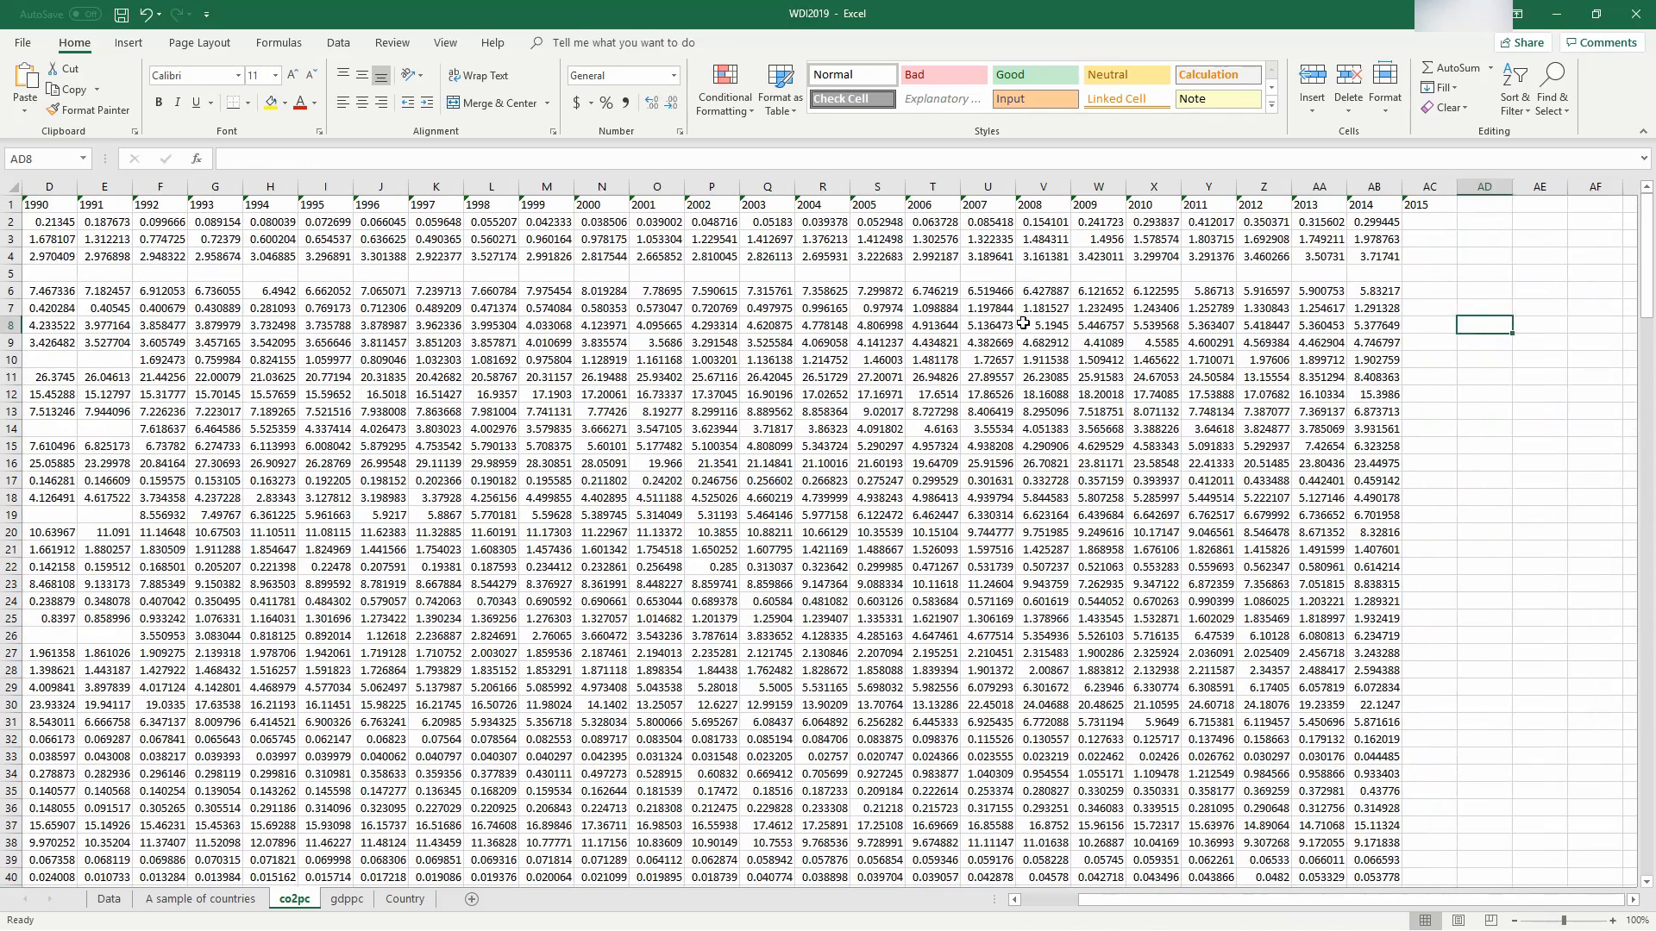
key(Left)
key(Left)
key(Left)
key(Left)
key(Left)
key(Left)
key(Left)
key(Left)
key(Left)
key(Left)
key(Left)
key(Left)
key(Left)
key(Left)
key(Left)
key(Left)
key(Left)
key(Left)
key(Left)
key(Left)
key(Left)
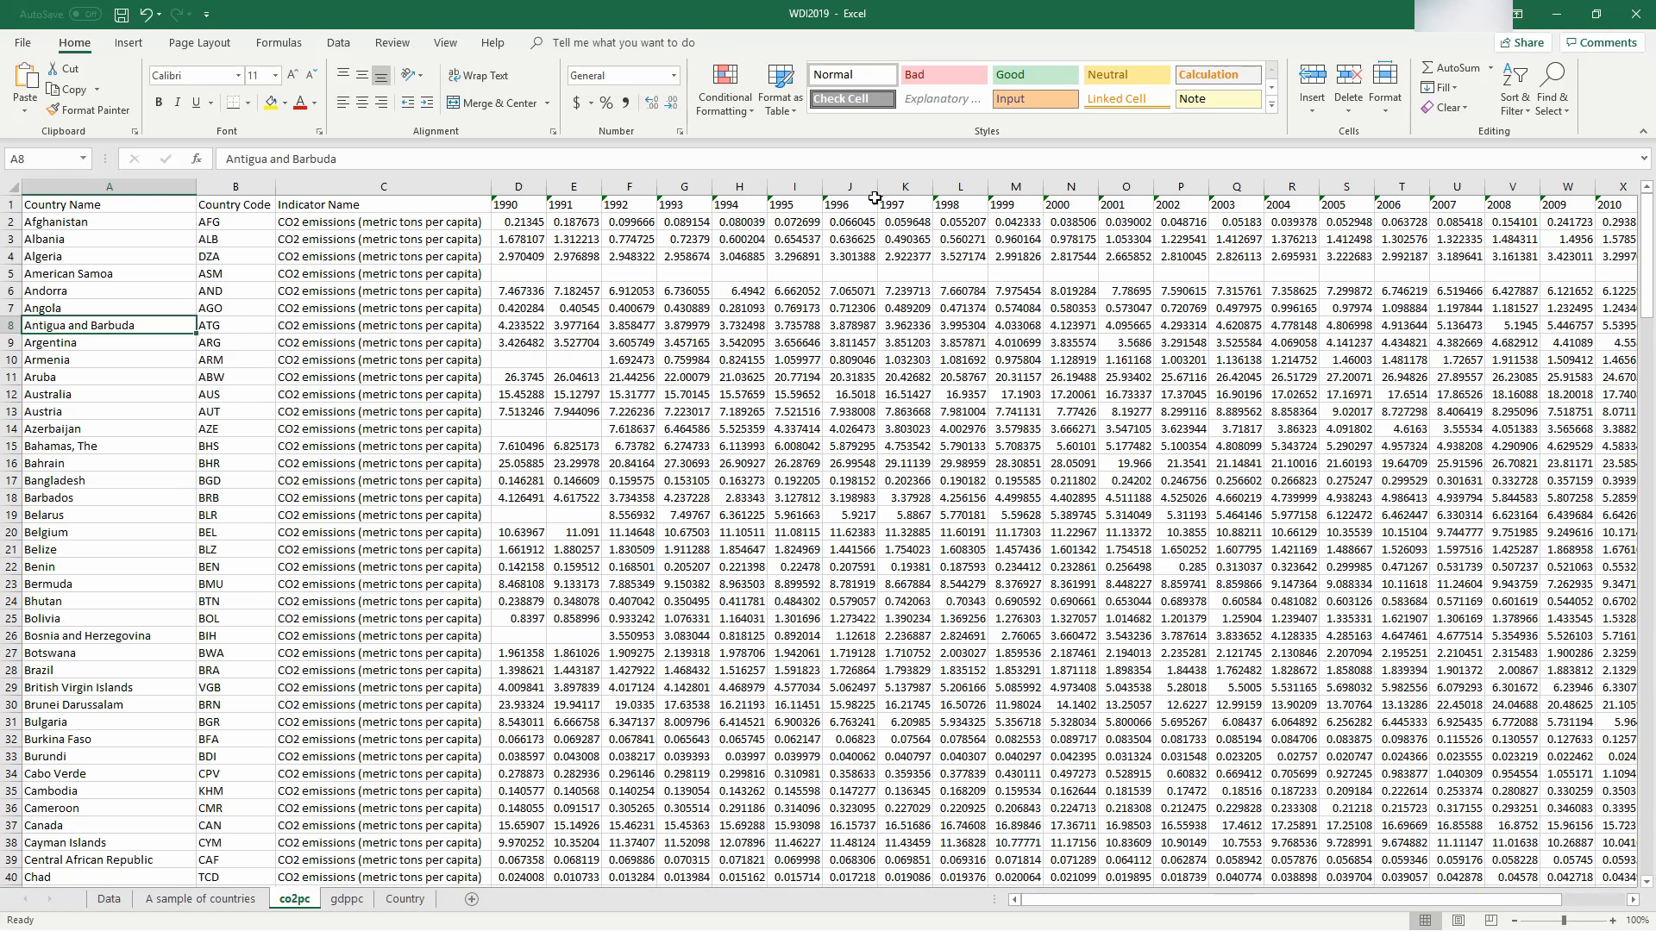
Step: Examine the gdppc sheet's GDP per capita data, checking the year columns through to the last one
click(353, 910)
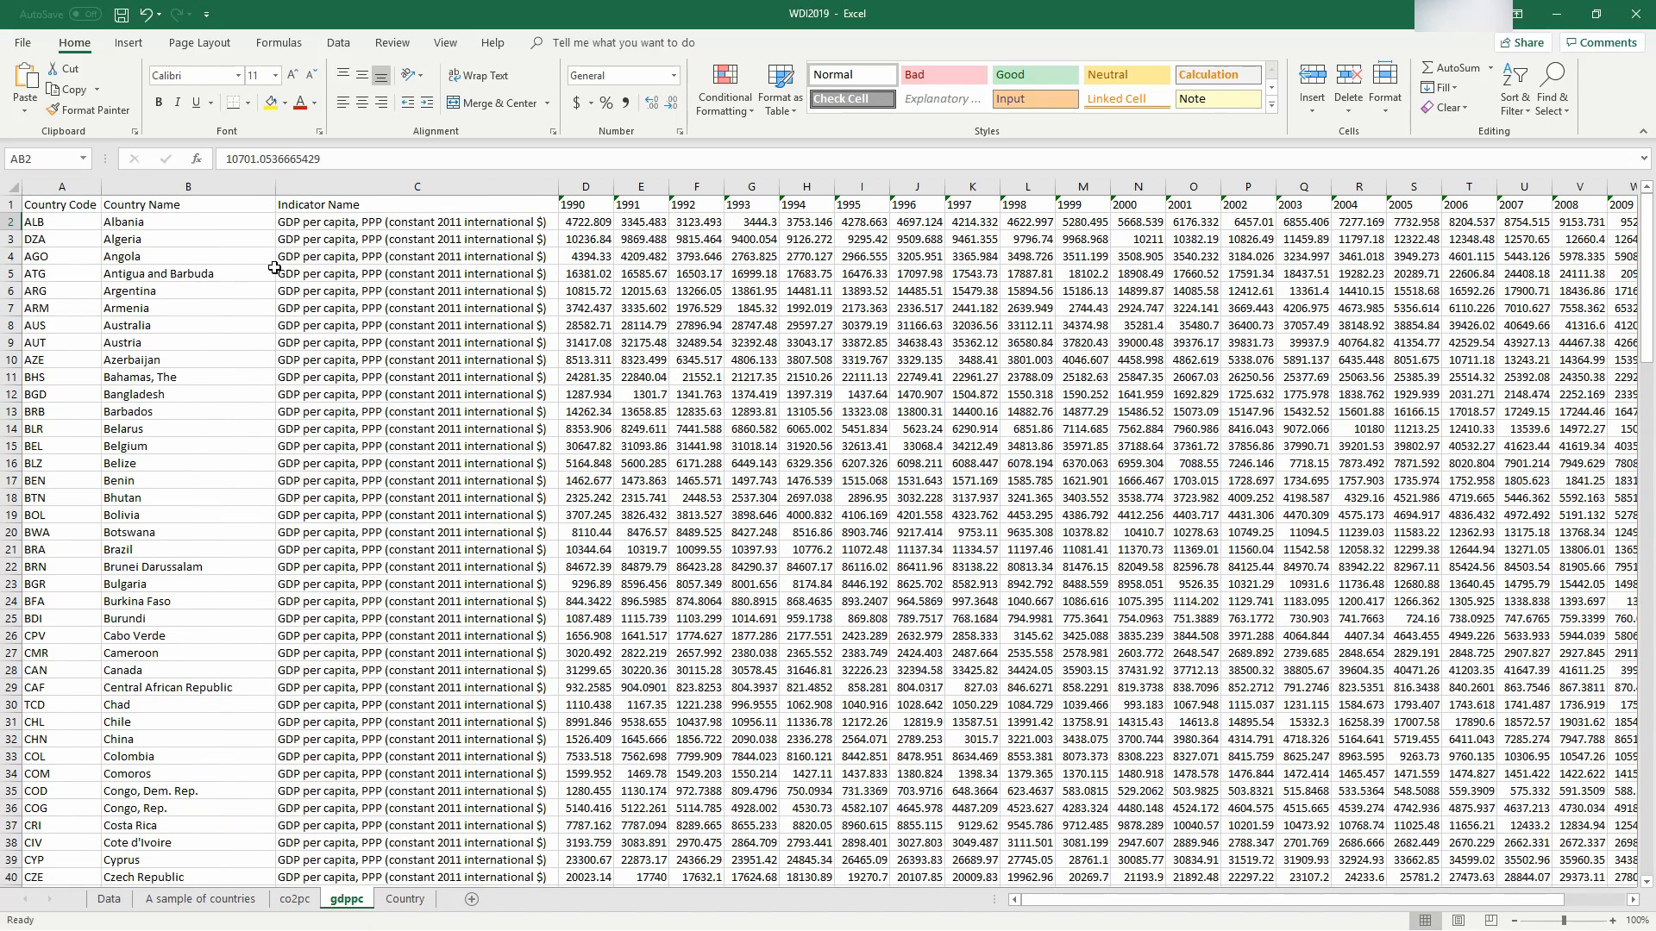
click(509, 274)
key(Right)
key(Right)
key(Right)
key(Right)
key(Right)
key(Right)
key(Right)
key(Right)
key(Right)
key(Right)
key(Right)
key(Right)
key(Right)
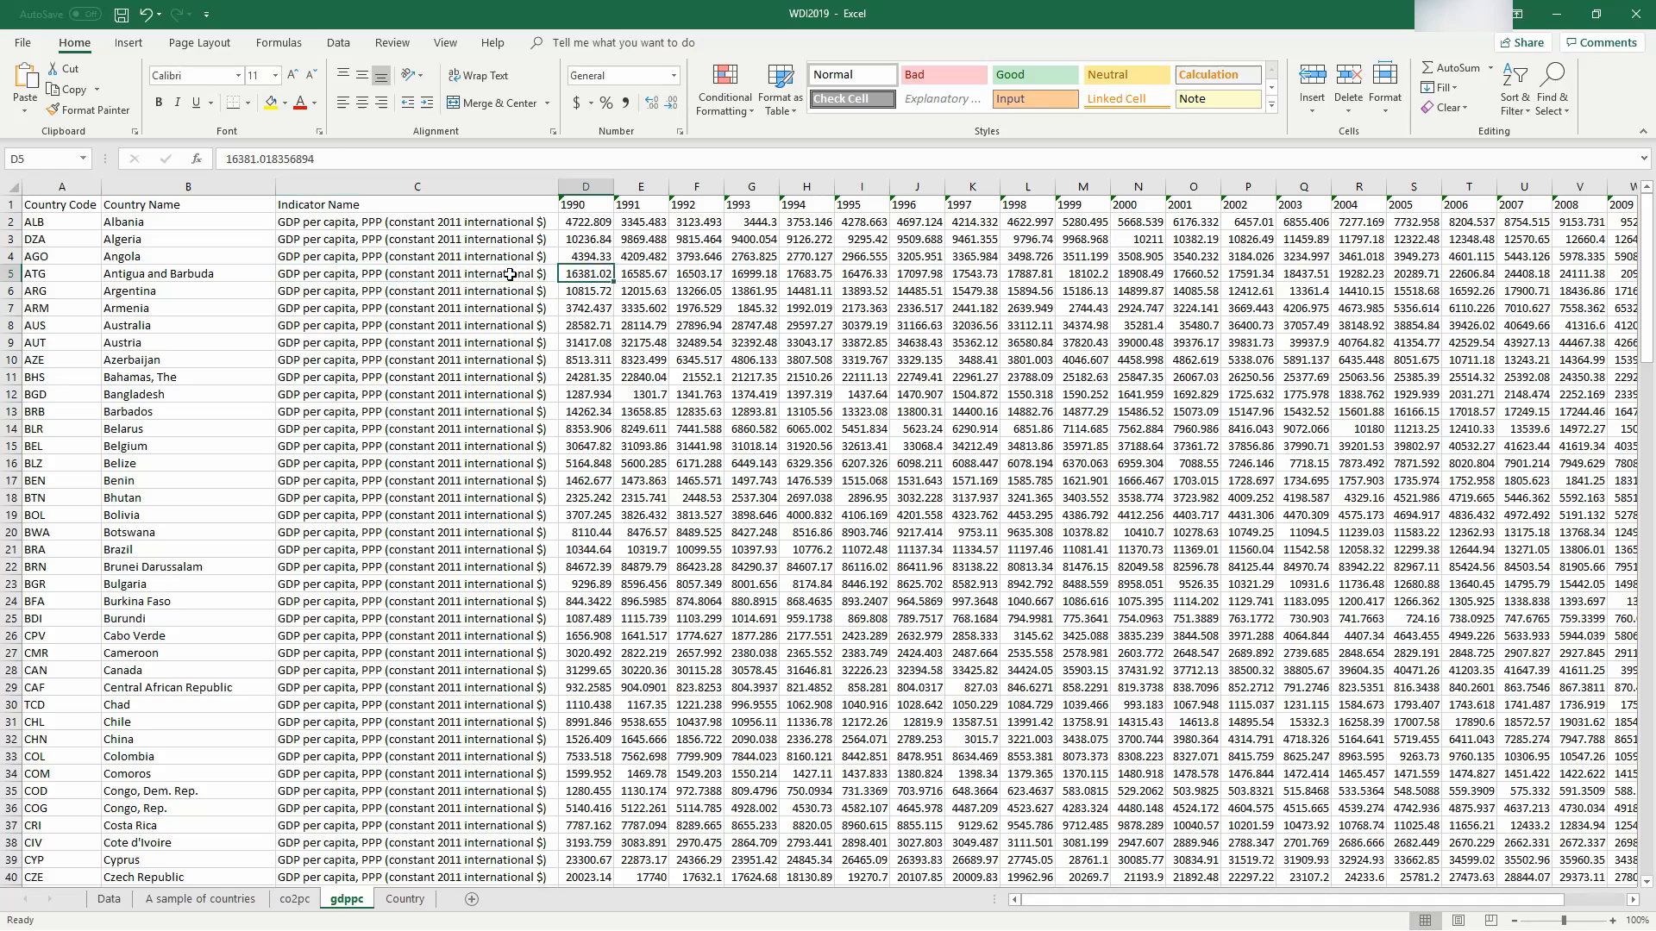
key(Right)
key(Right)
key(Right)
key(Right)
key(Right)
key(Right)
key(Right)
key(Right)
key(Right)
key(Right)
key(Right)
key(Right)
key(Right)
key(Right)
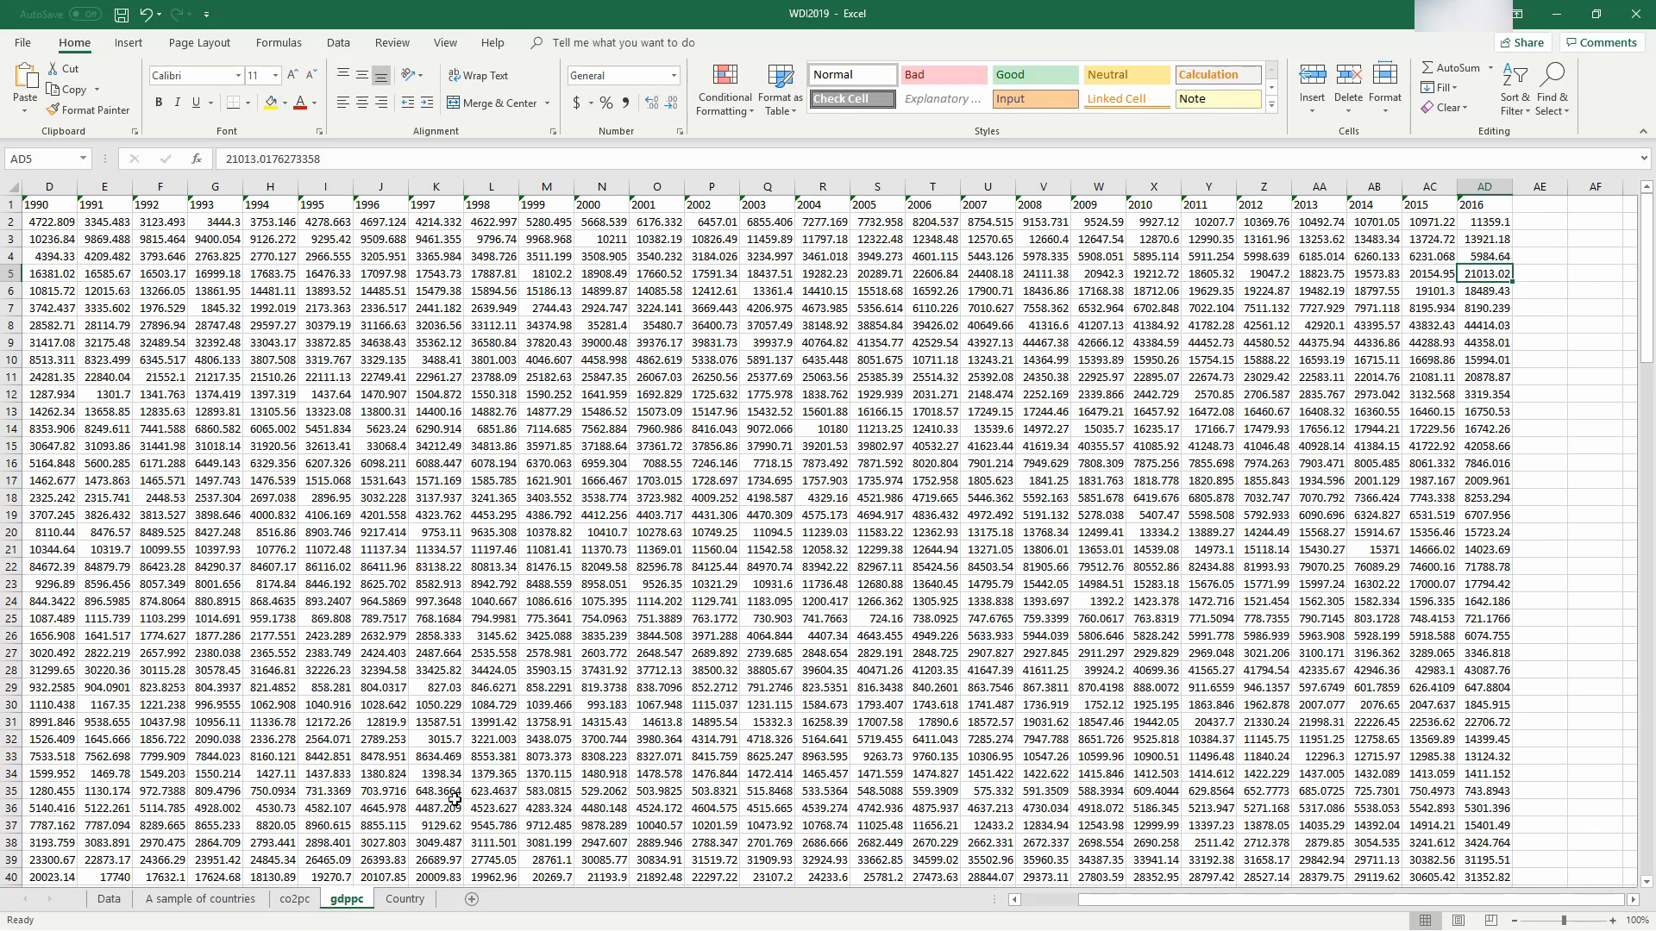
Step: Look through the whole country list on the A sample of countries sheet, down to its end and back up
click(166, 901)
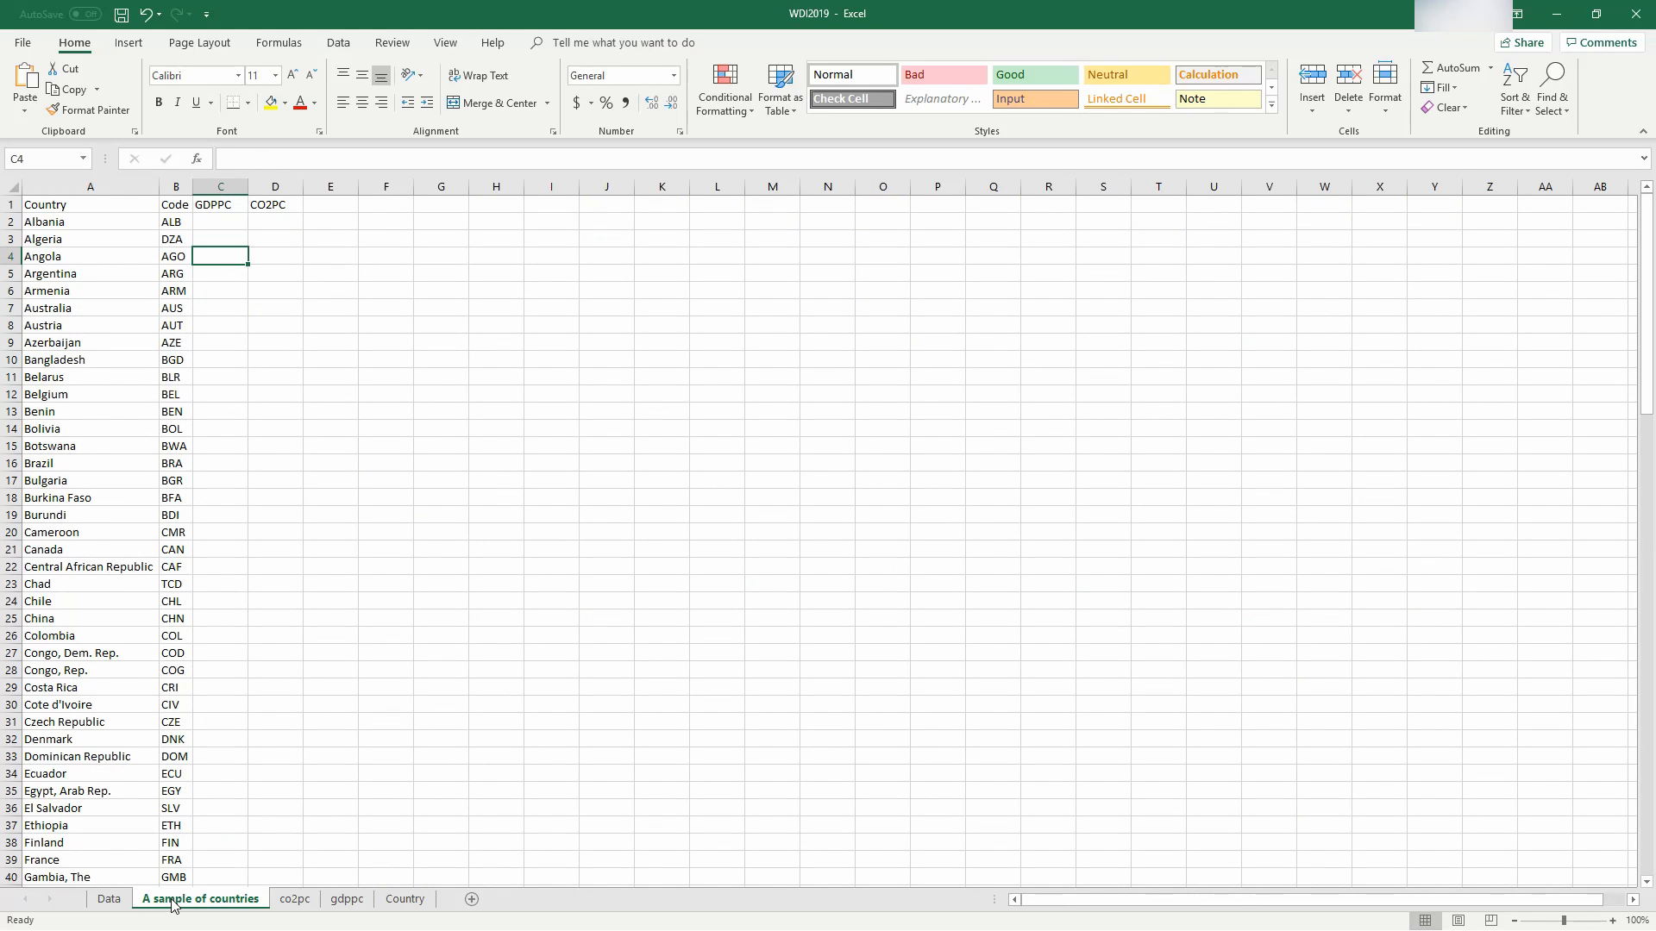
click(117, 225)
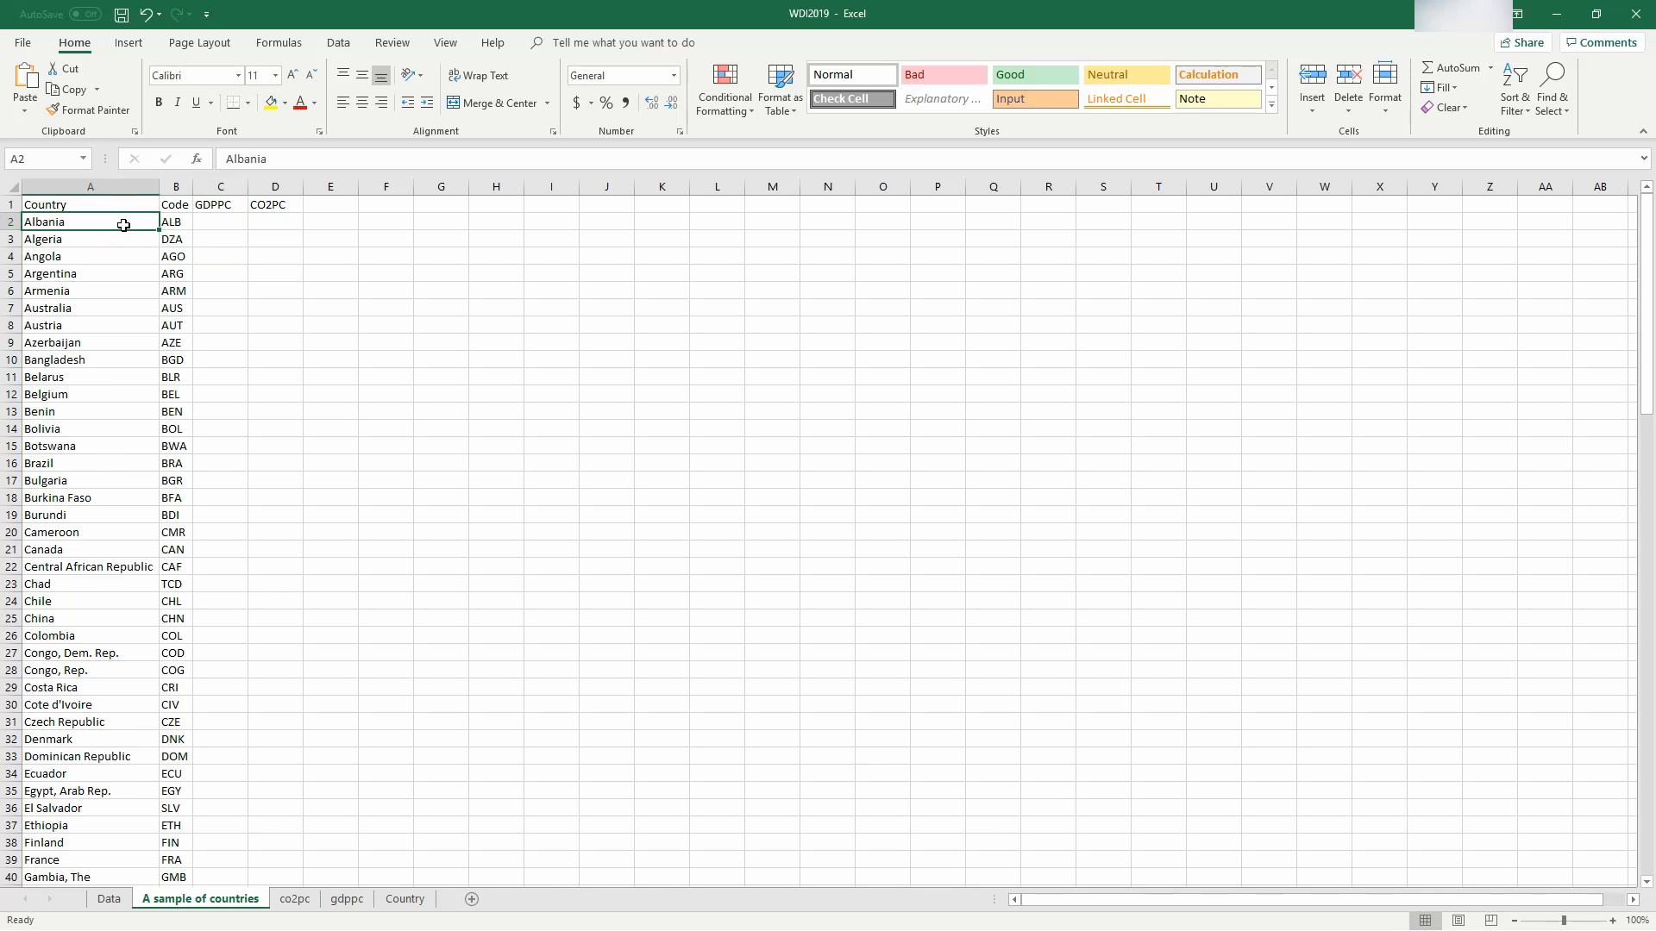
key(Down)
key(Down)
key(Down)
key(Down)
key(Down)
key(Down)
key(Down)
key(Down)
key(Down)
key(Down)
key(Down)
key(Down)
key(Down)
key(Down)
key(Down)
key(Down)
key(Down)
key(Down)
key(Down)
key(Down)
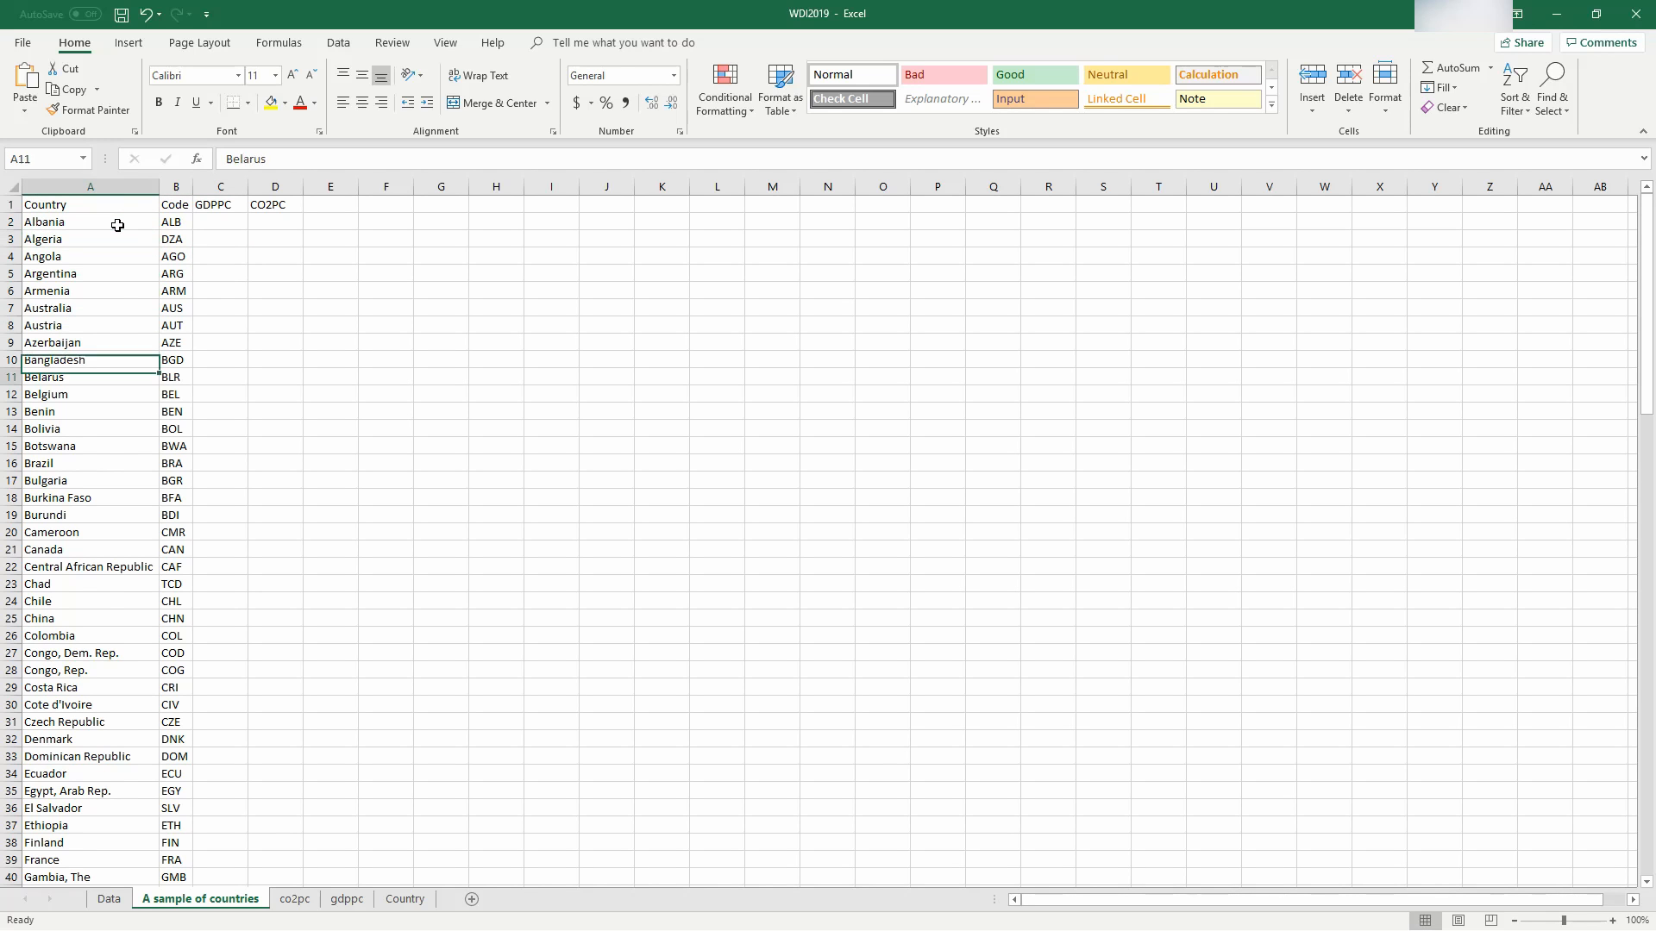
key(Down)
key(Down)
key(Down)
key(Down)
key(Down)
key(Down)
key(Down)
key(Down)
key(Down)
key(Down)
key(Down)
key(Down)
key(Down)
key(Down)
key(Down)
key(Down)
key(Down)
key(Down)
key(Down)
key(Down)
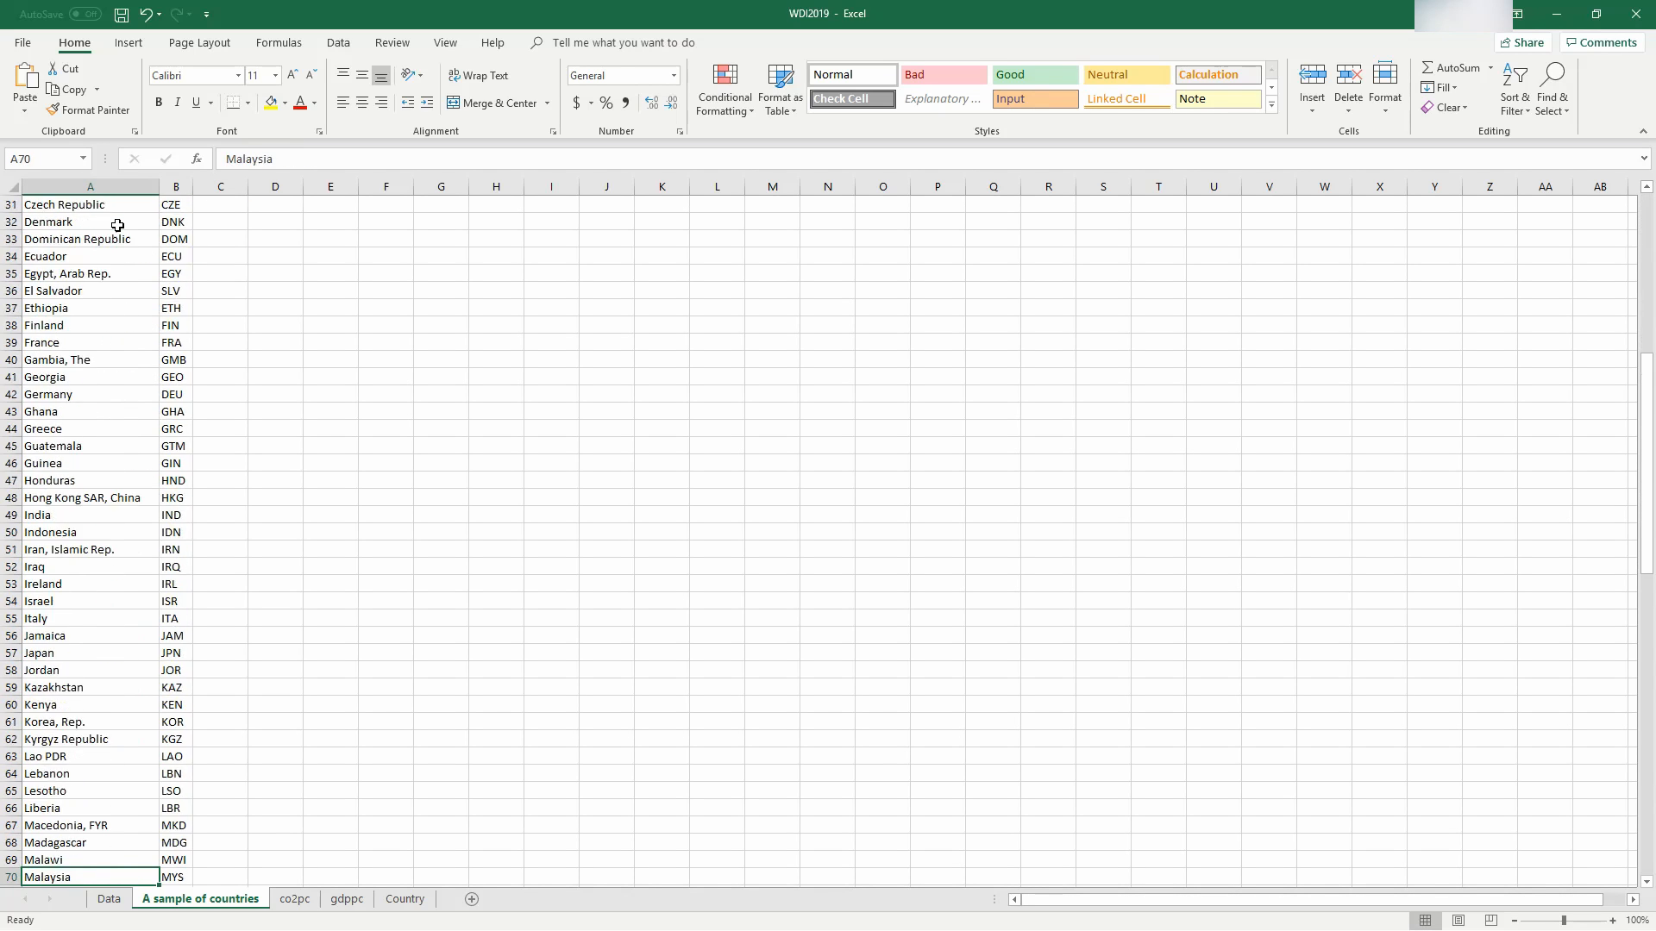
key(Down)
key(Down)
key(Down)
key(Down)
key(Down)
key(Down)
key(Down)
key(Down)
key(Down)
key(Down)
key(Down)
key(Down)
key(Down)
key(Down)
key(Down)
key(Down)
key(Down)
key(Down)
key(Down)
key(Down)
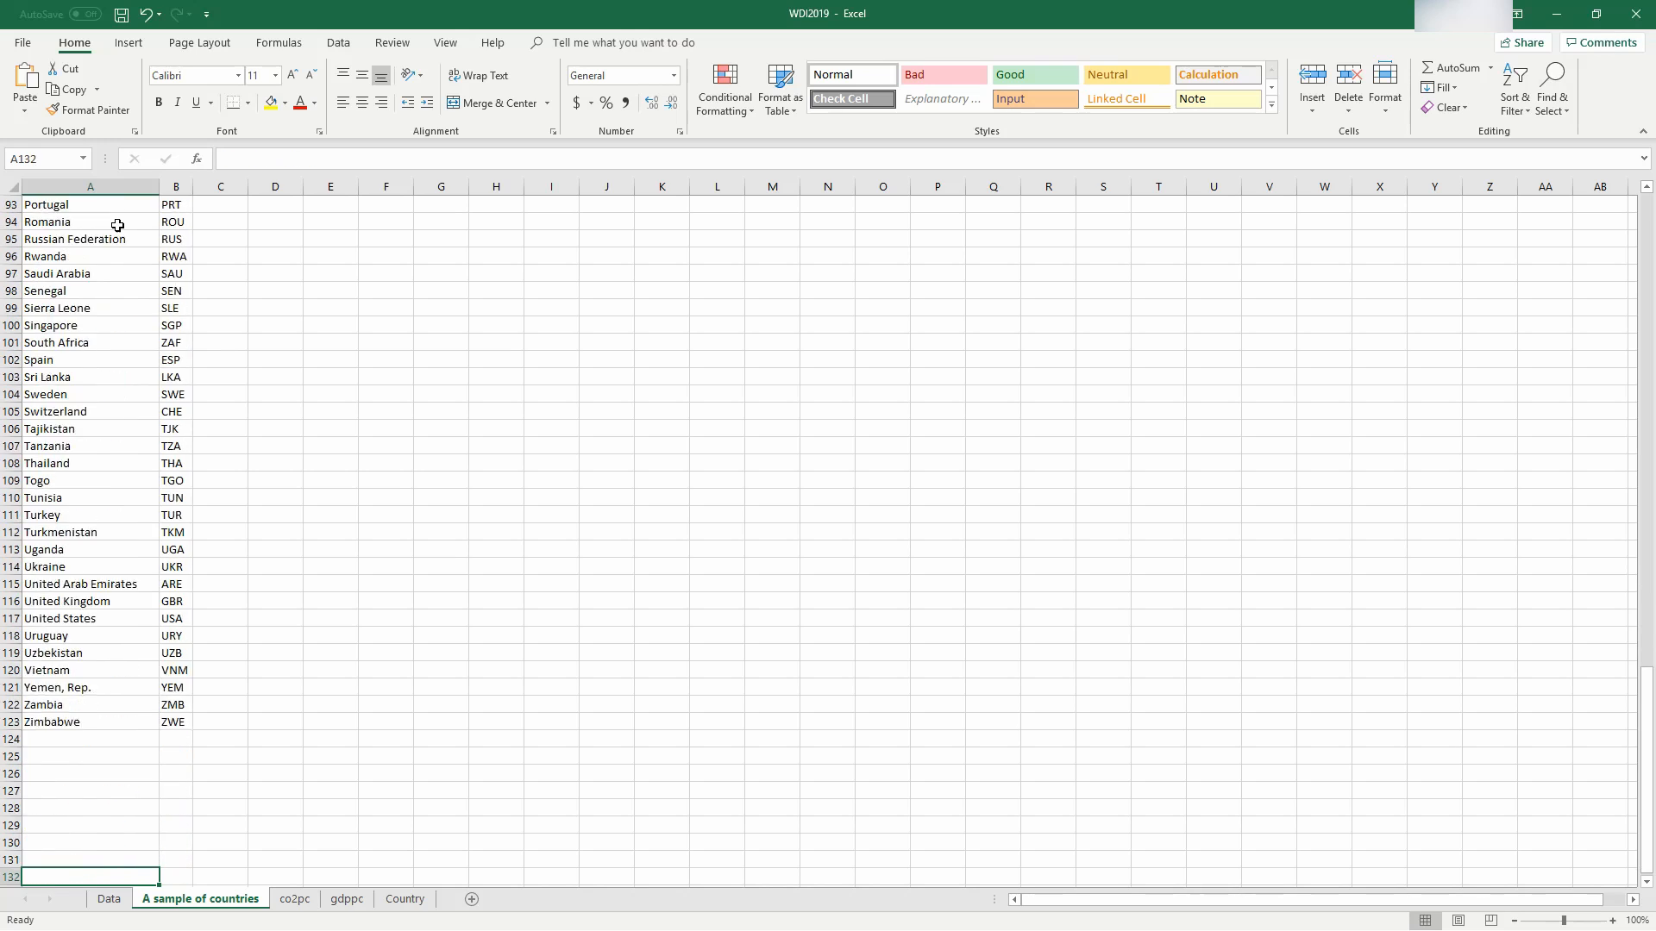
key(Up)
key(Up)
key(Up)
key(Up)
key(Up)
key(Up)
key(Up)
key(Up)
key(Up)
key(Up)
key(Up)
key(Up)
key(Up)
key(Up)
key(Up)
key(Up)
key(Up)
key(Up)
key(Up)
key(Up)
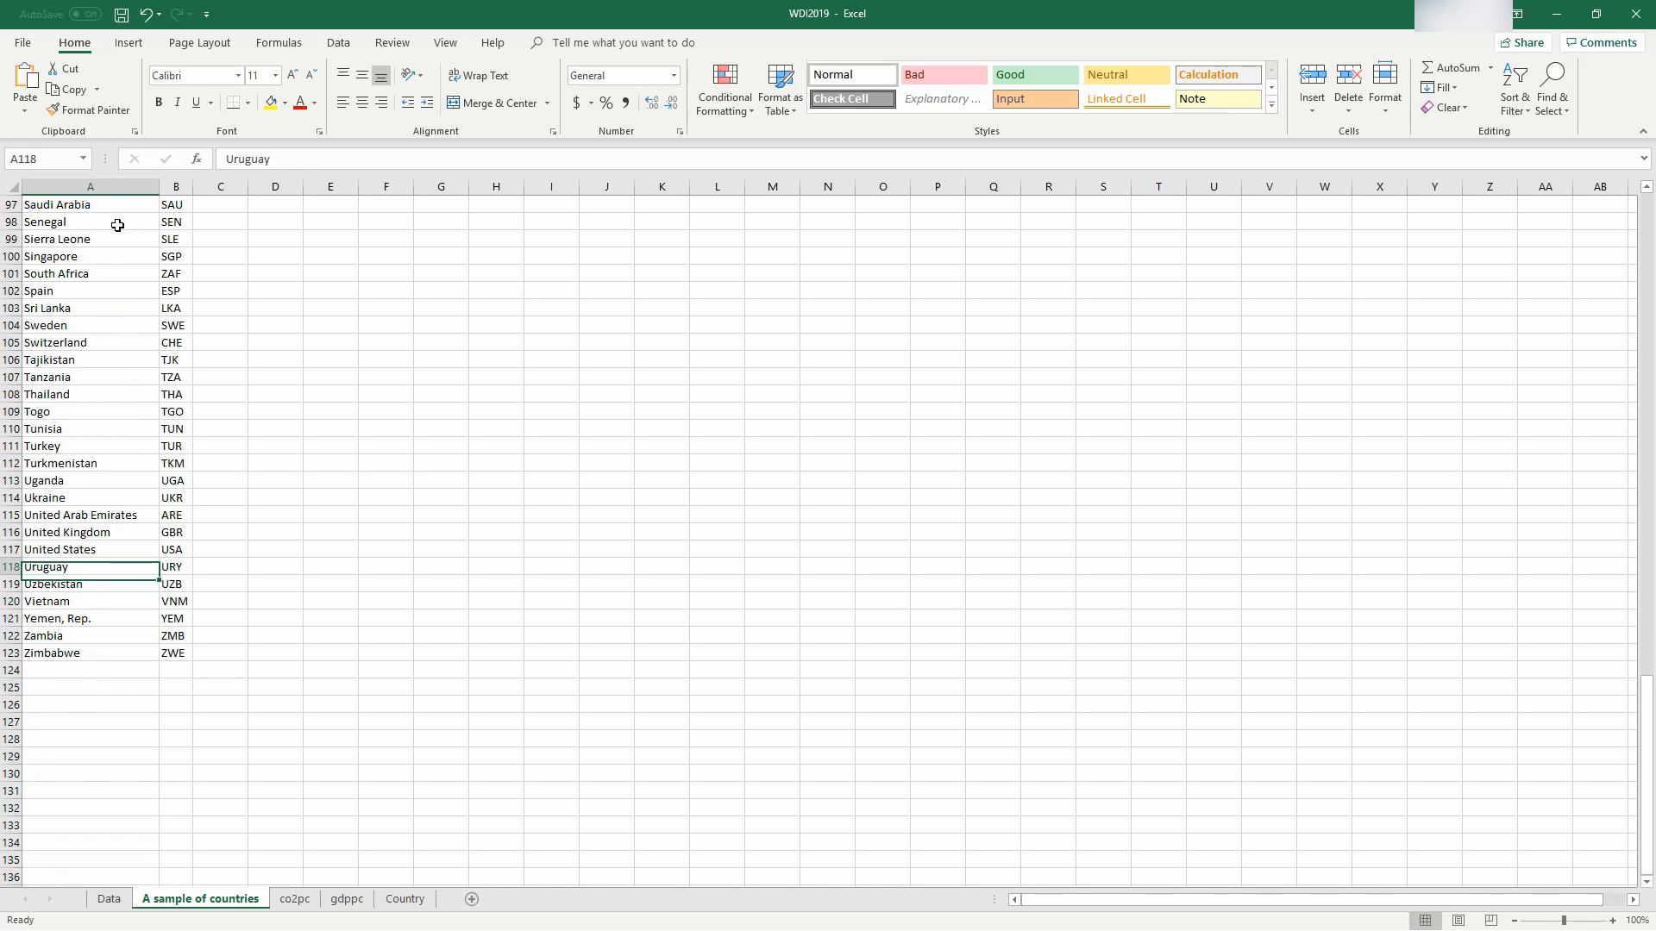
key(Up)
key(Up)
key(Up)
key(Up)
key(Up)
key(Up)
key(Up)
key(Up)
key(Up)
key(Up)
key(Up)
key(Up)
key(Up)
key(Up)
key(Up)
key(Up)
key(Up)
key(Up)
key(Up)
key(Up)
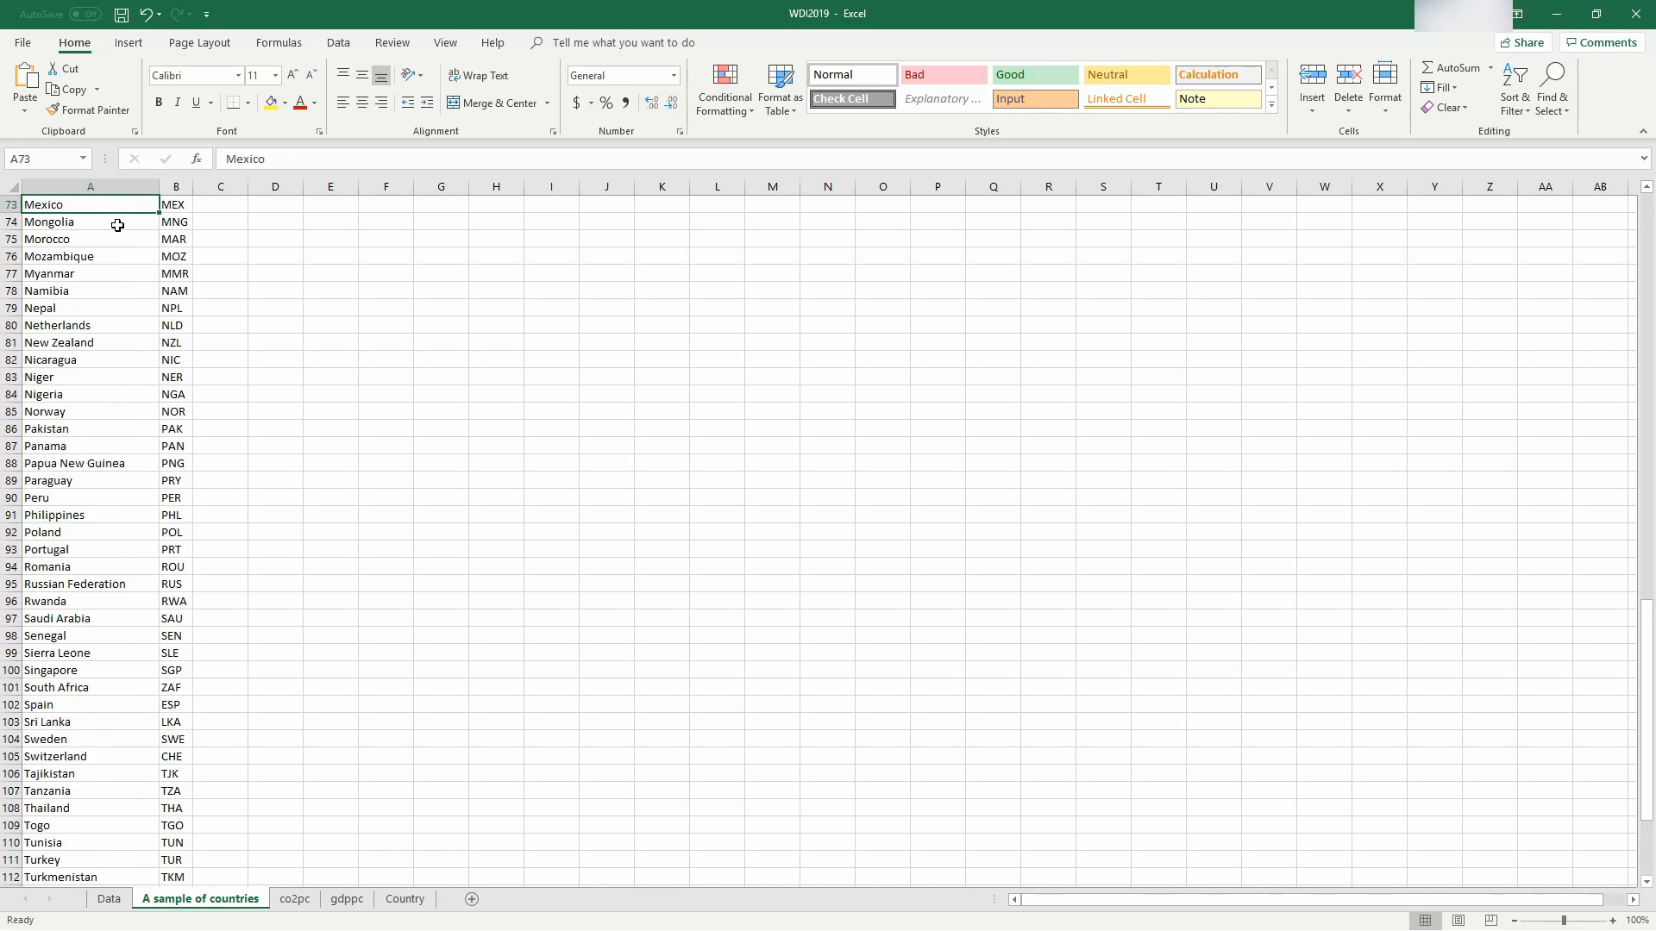
key(Up)
key(Up)
key(Up)
key(Up)
key(Up)
key(Up)
key(Up)
key(Up)
key(Up)
key(Up)
key(Up)
key(Up)
key(Up)
key(Up)
key(Up)
key(Up)
key(Up)
key(Up)
key(Up)
key(Up)
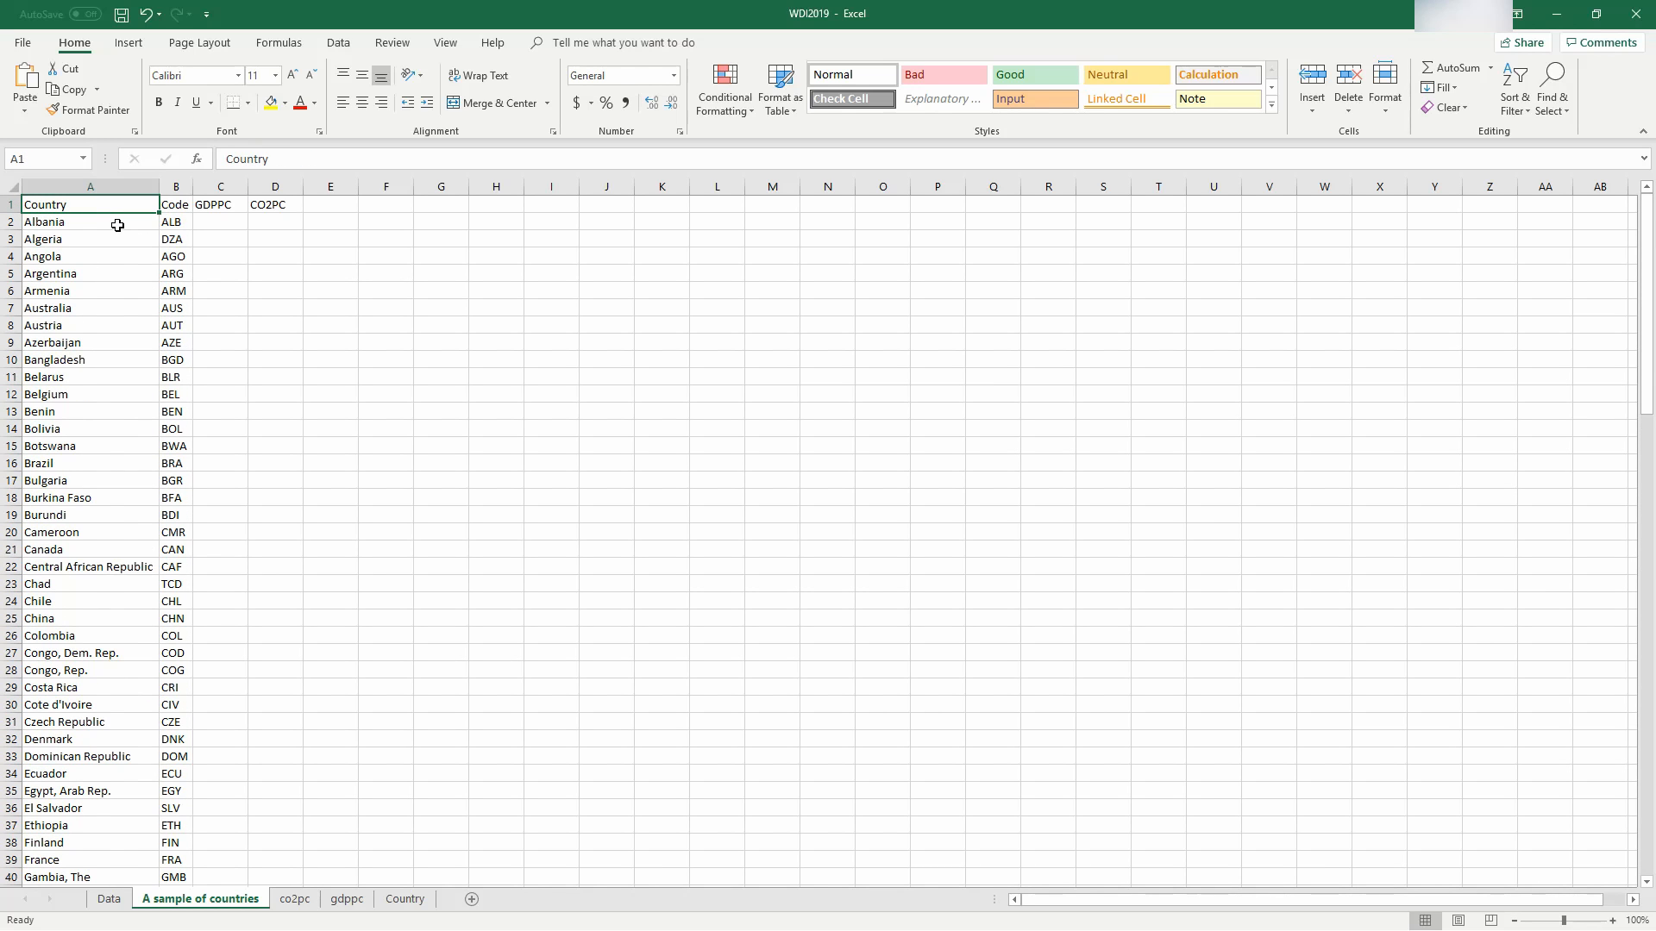
Step: Examine the sample sheet's Country, Code, GDPPC and CO2PC columns, including the cells in Albania's row
click(117, 225)
key(Up)
key(Right)
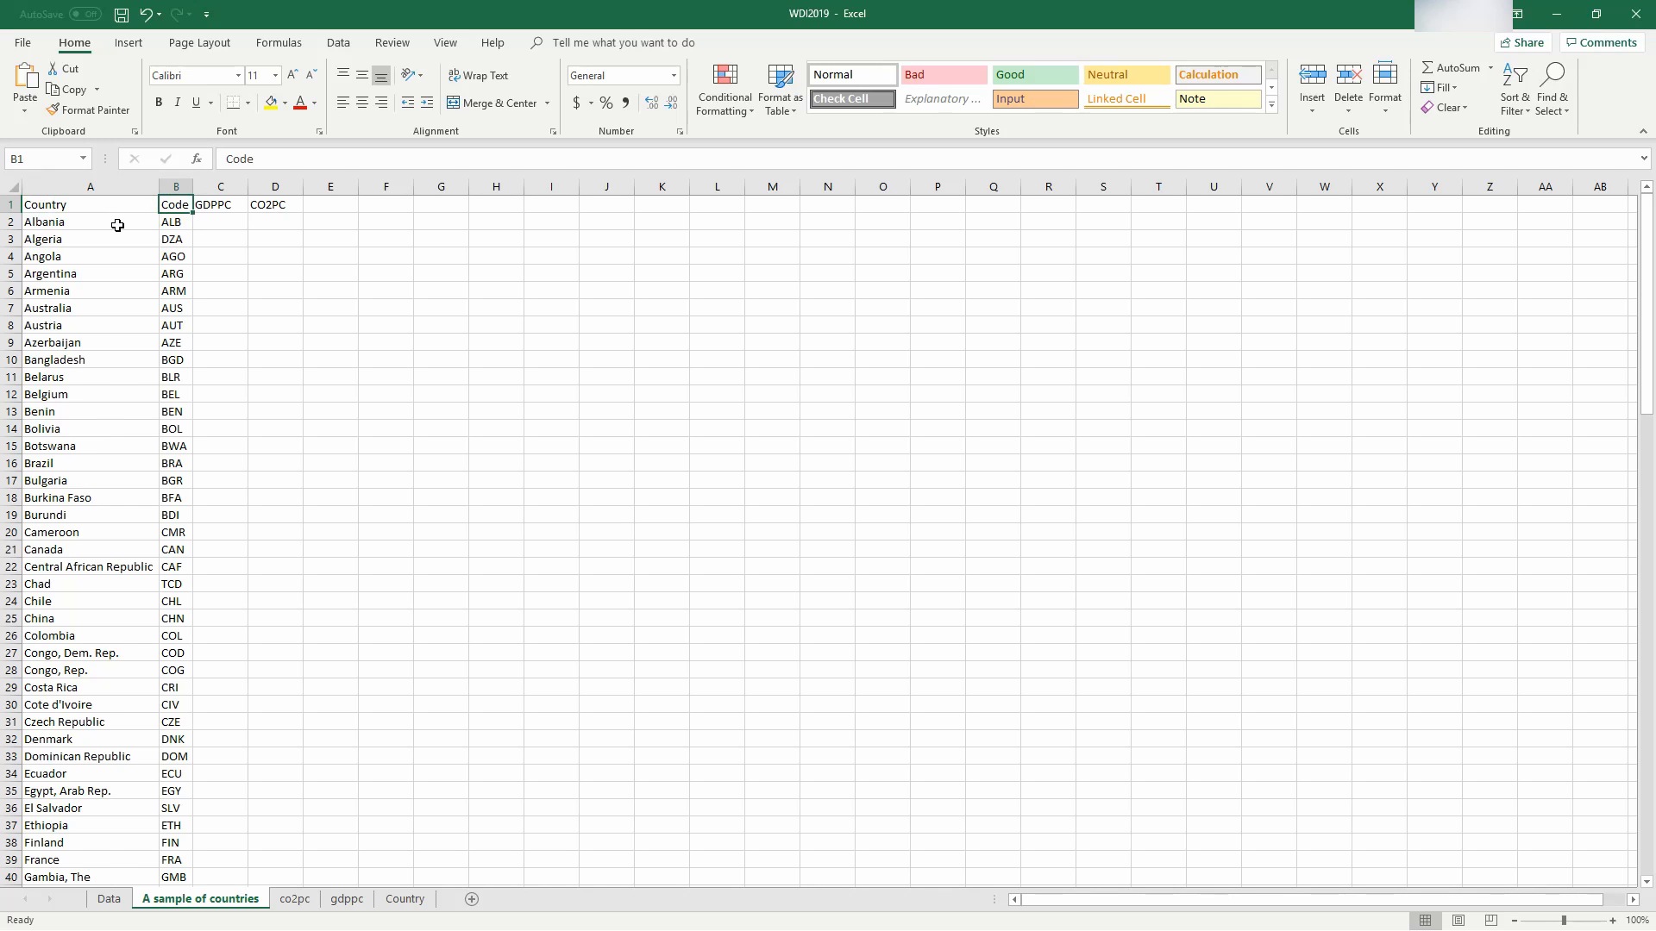
key(Down)
key(Up)
key(Right)
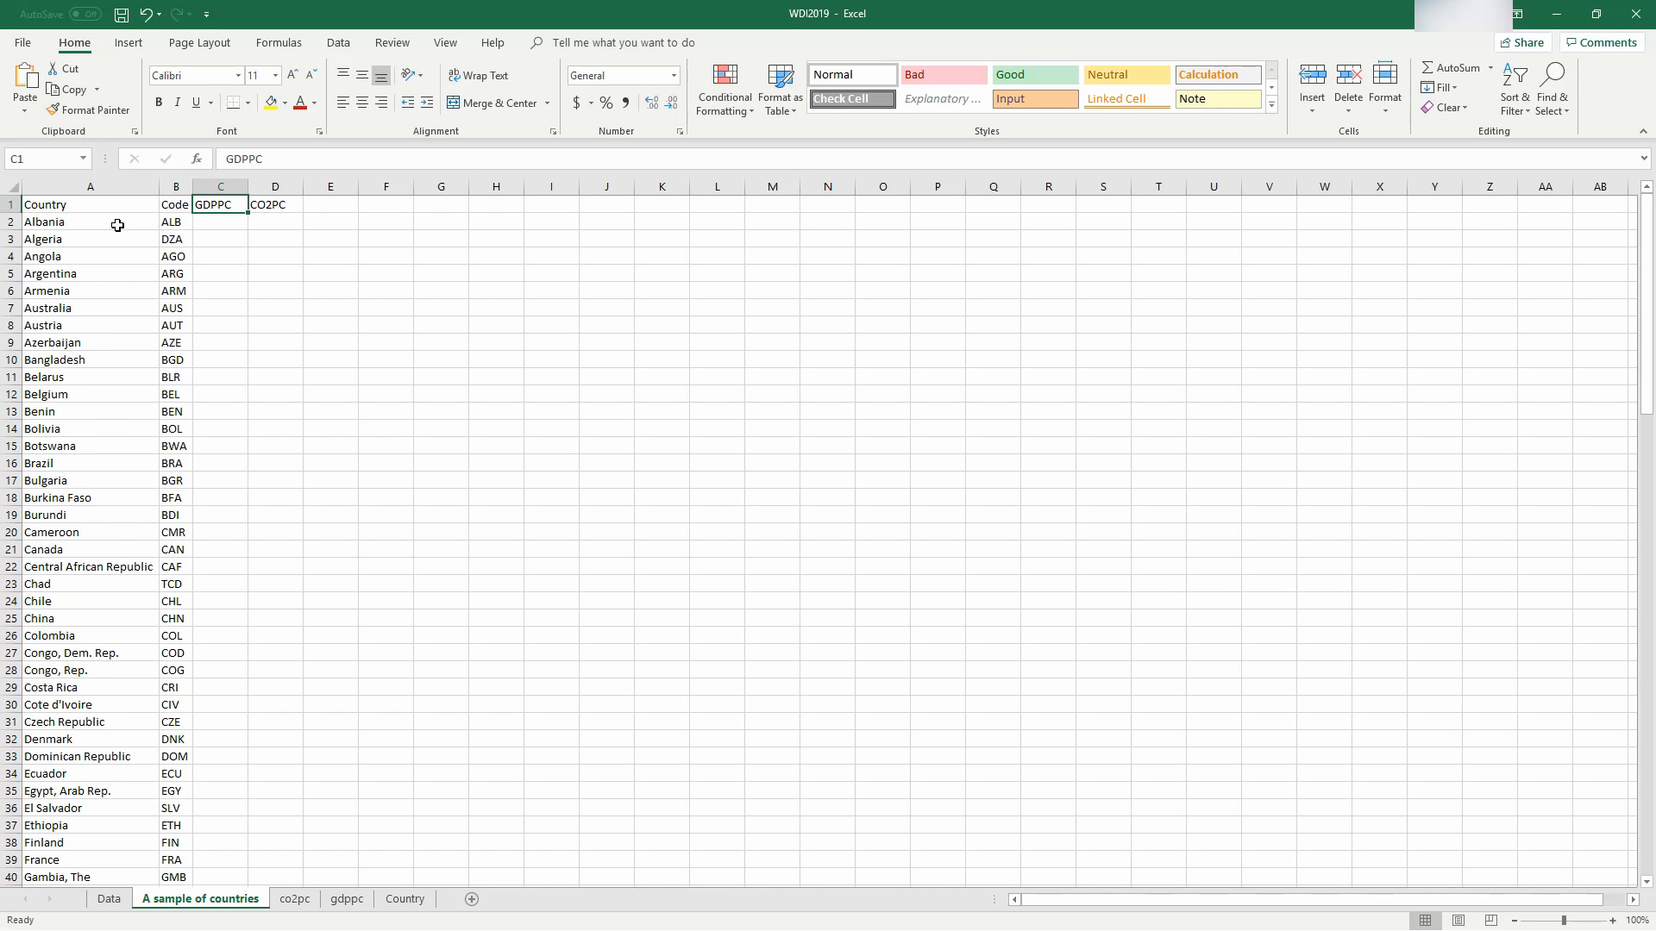
key(Right)
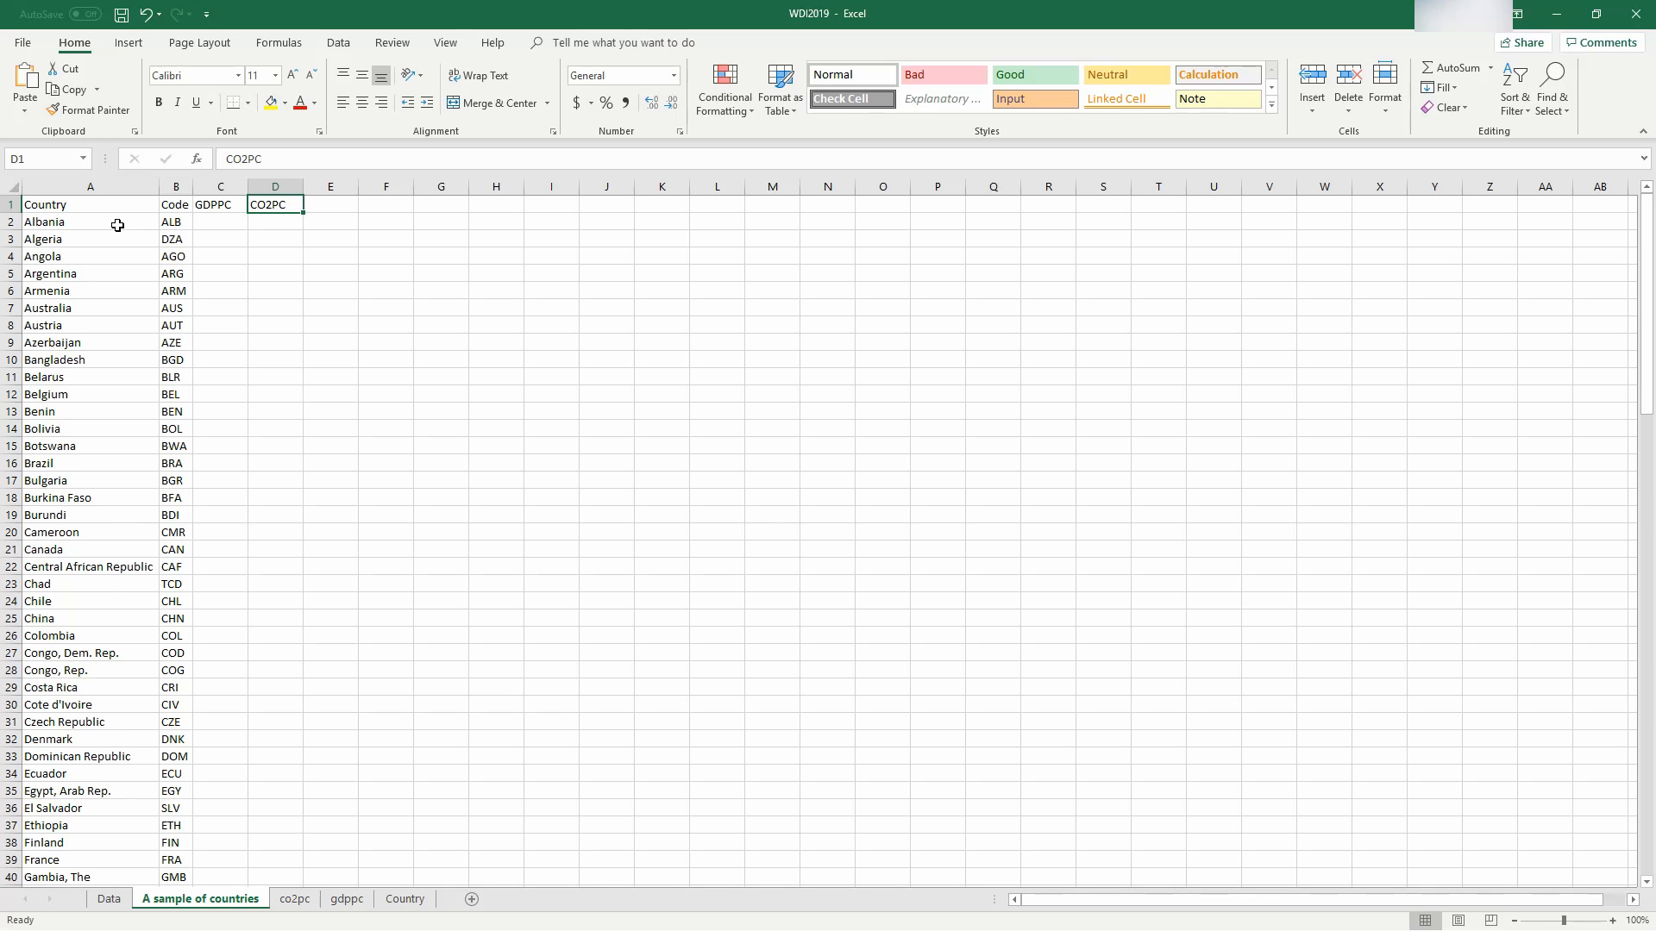
key(Down)
key(Left)
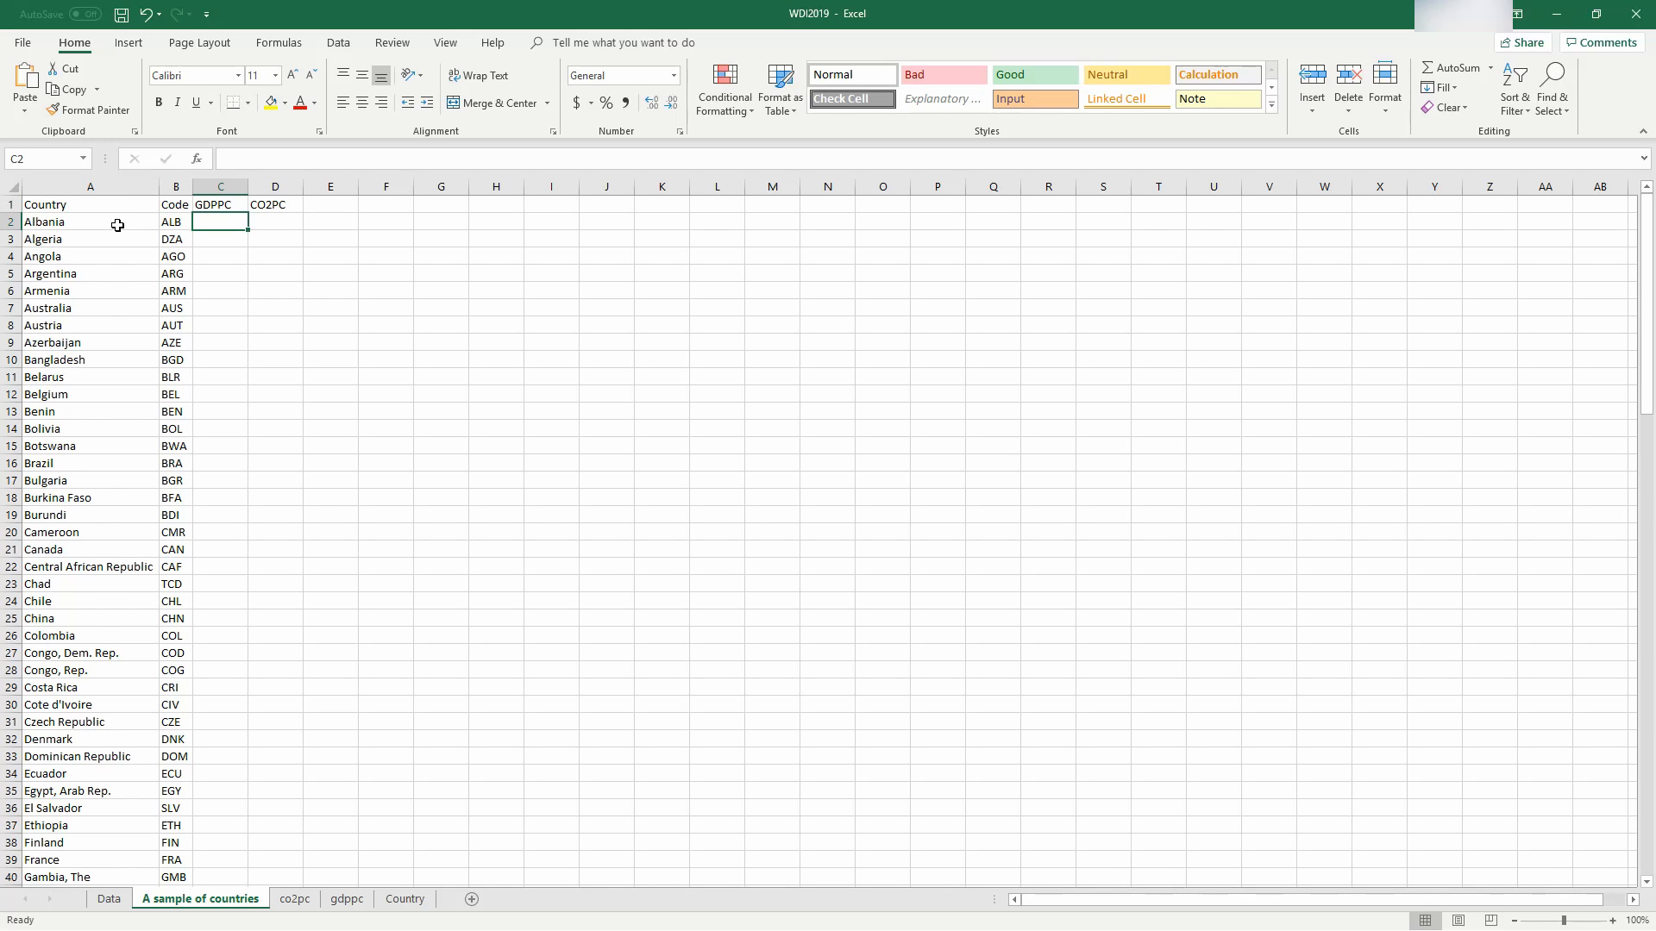
key(Left)
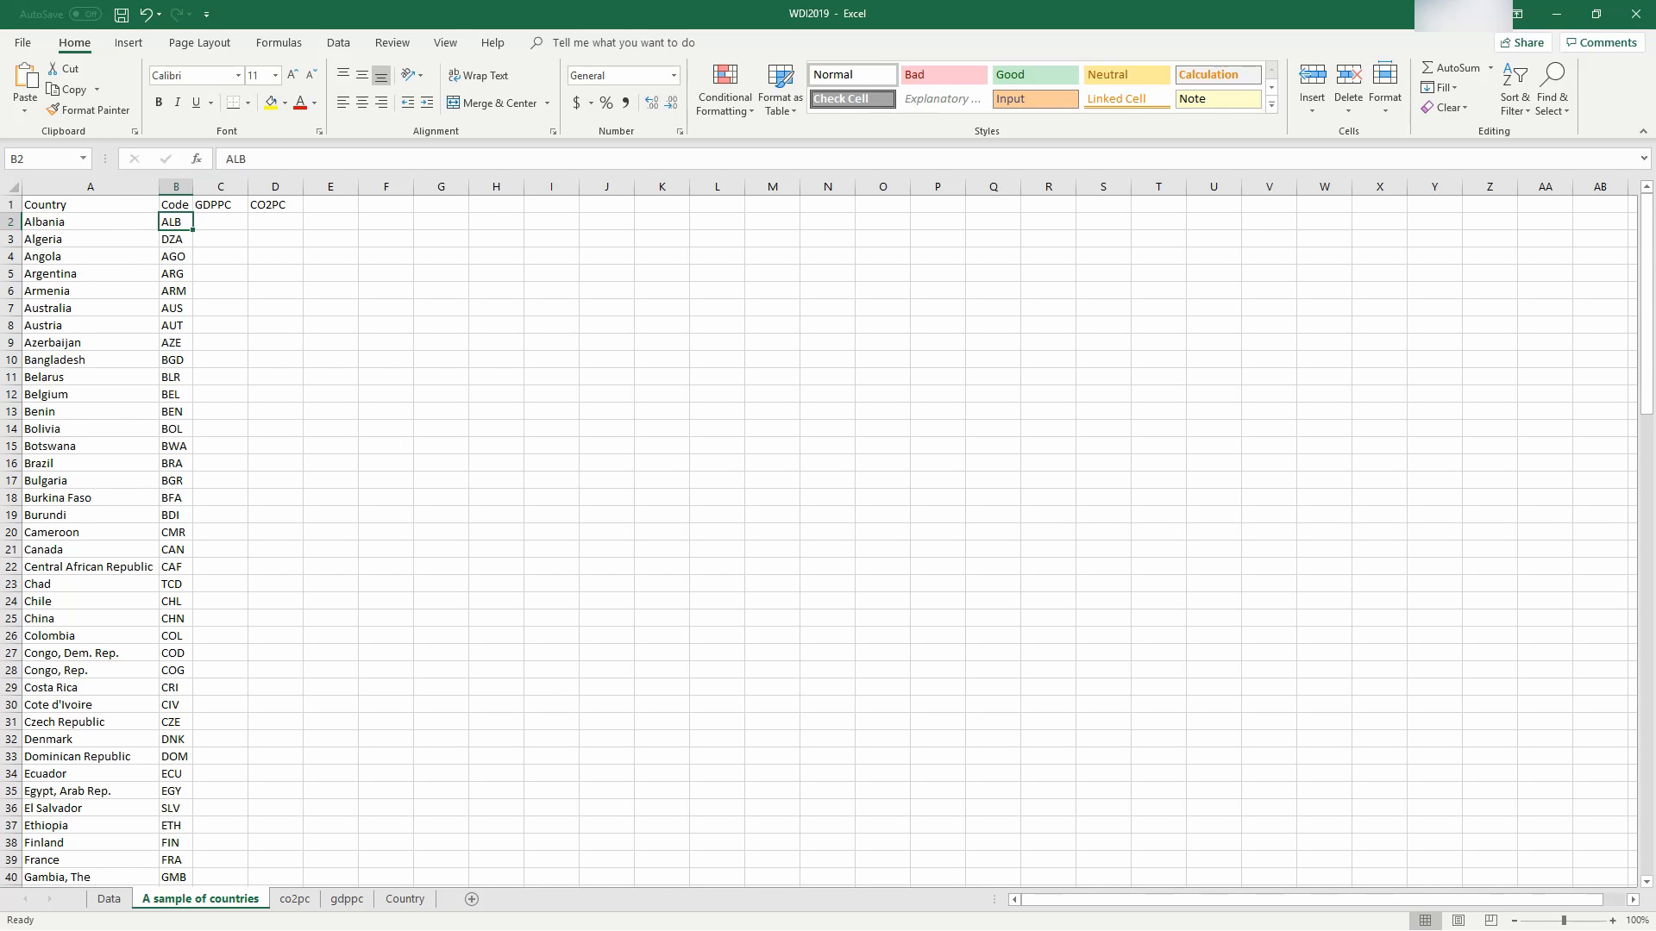
Step: Compare the sample sheet's countries and codes with the gdppc sheet's Country Code, Country Name and year columns, starting from Albania's row
click(347, 901)
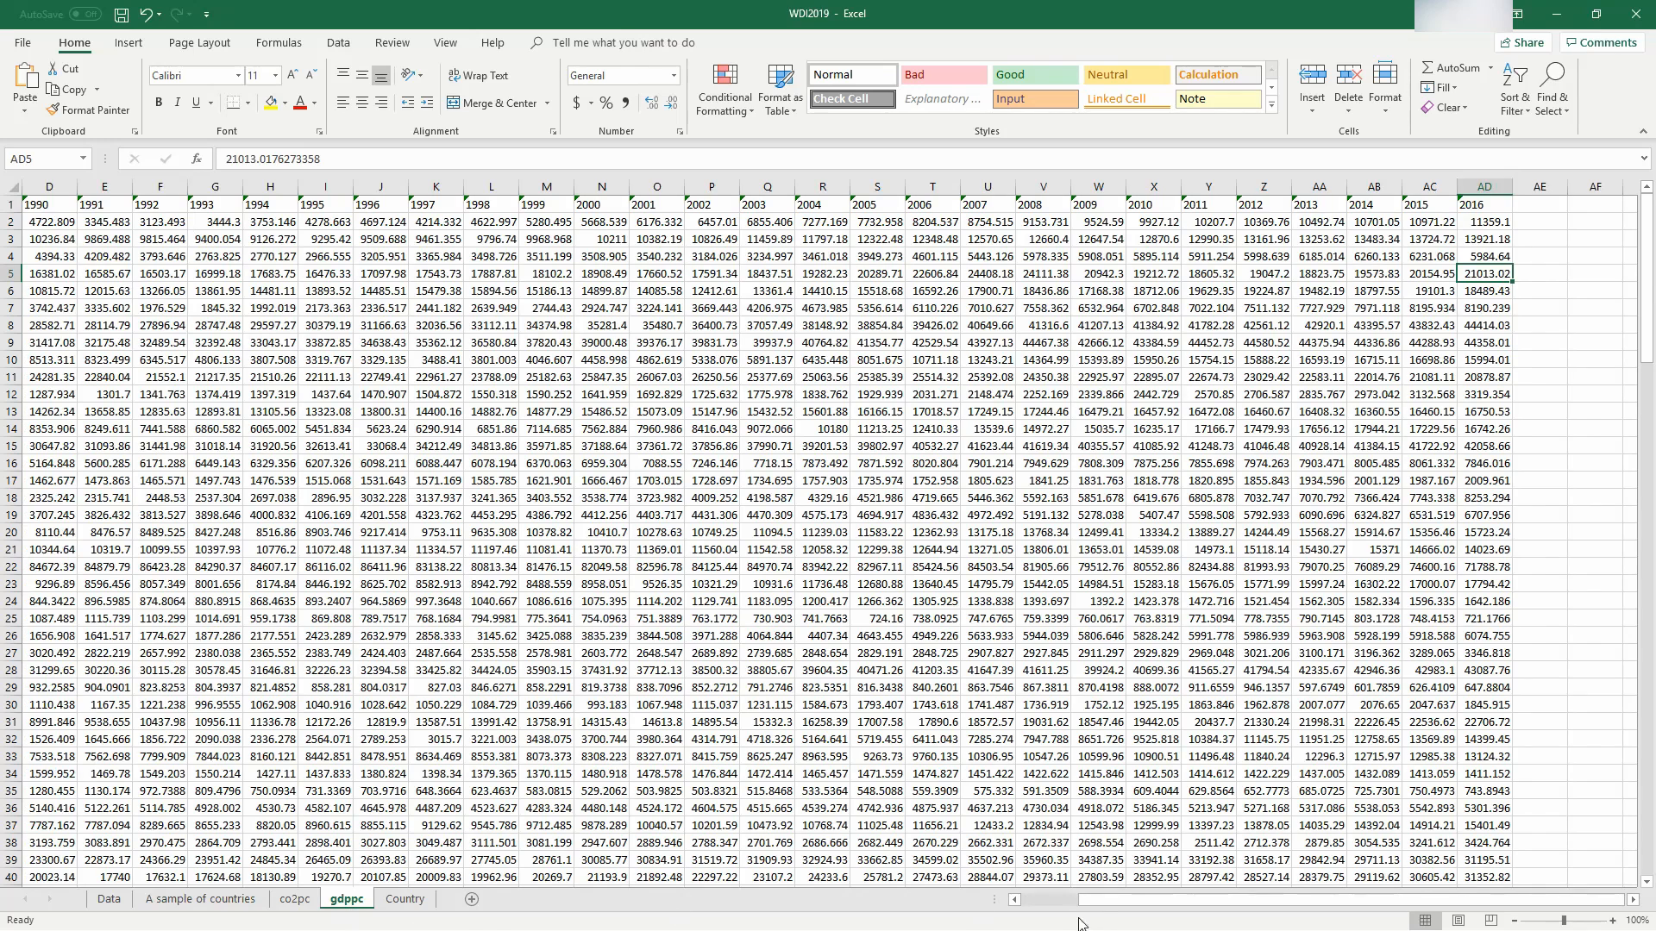
drag(1083, 899, 1026, 899)
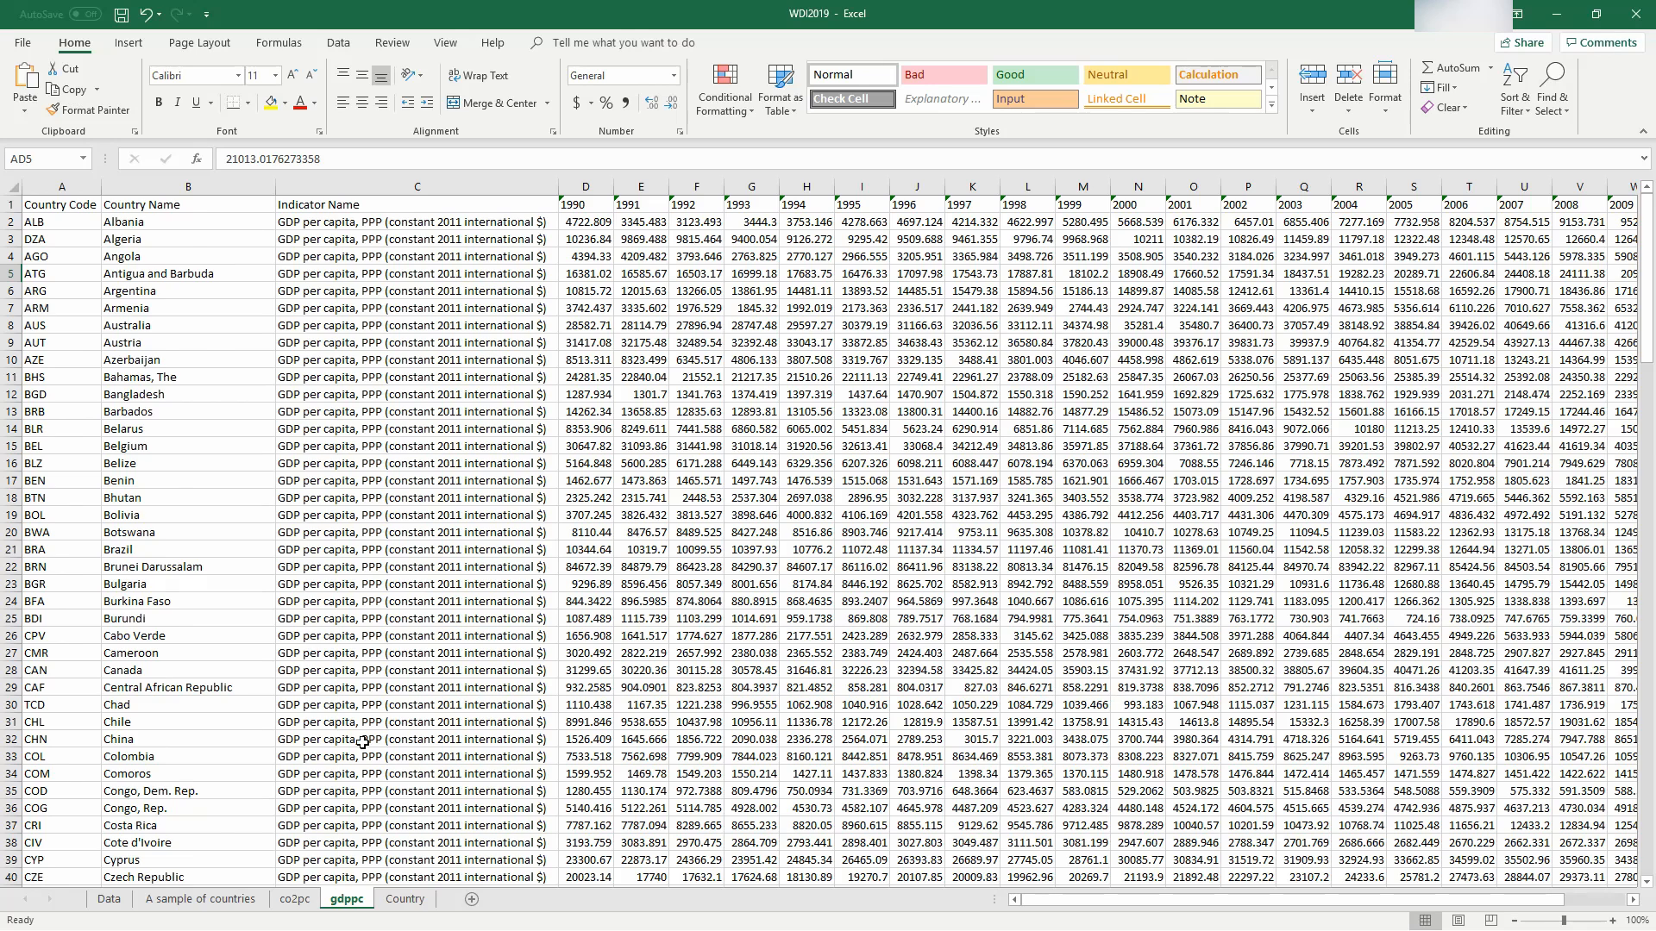
click(198, 899)
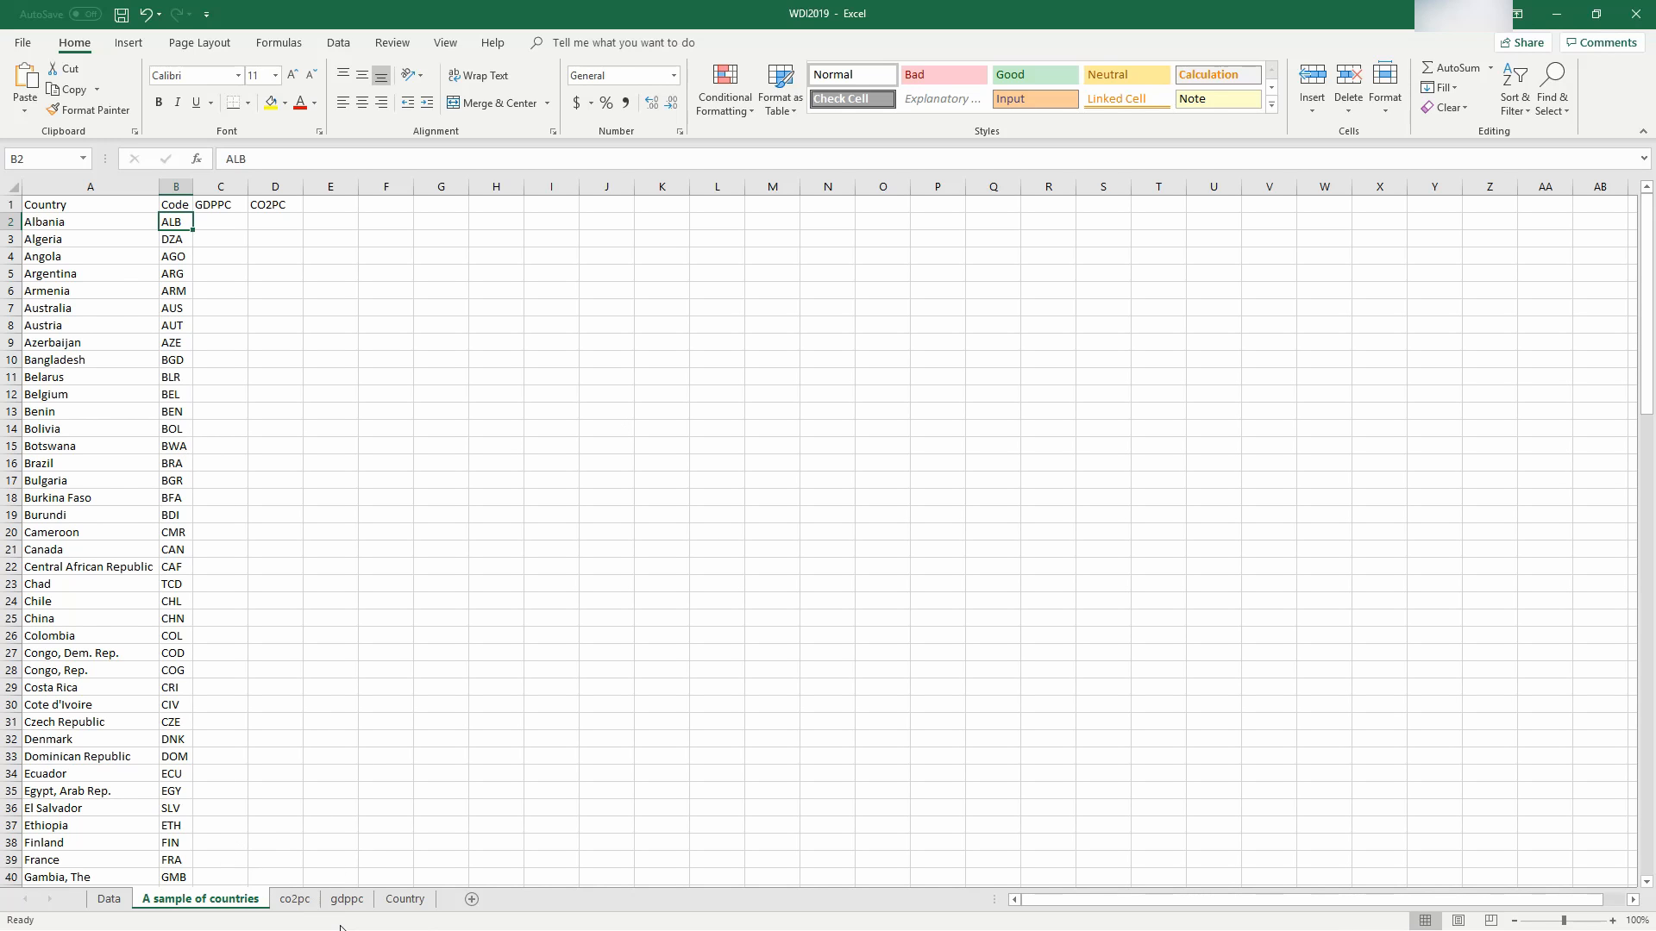
click(347, 899)
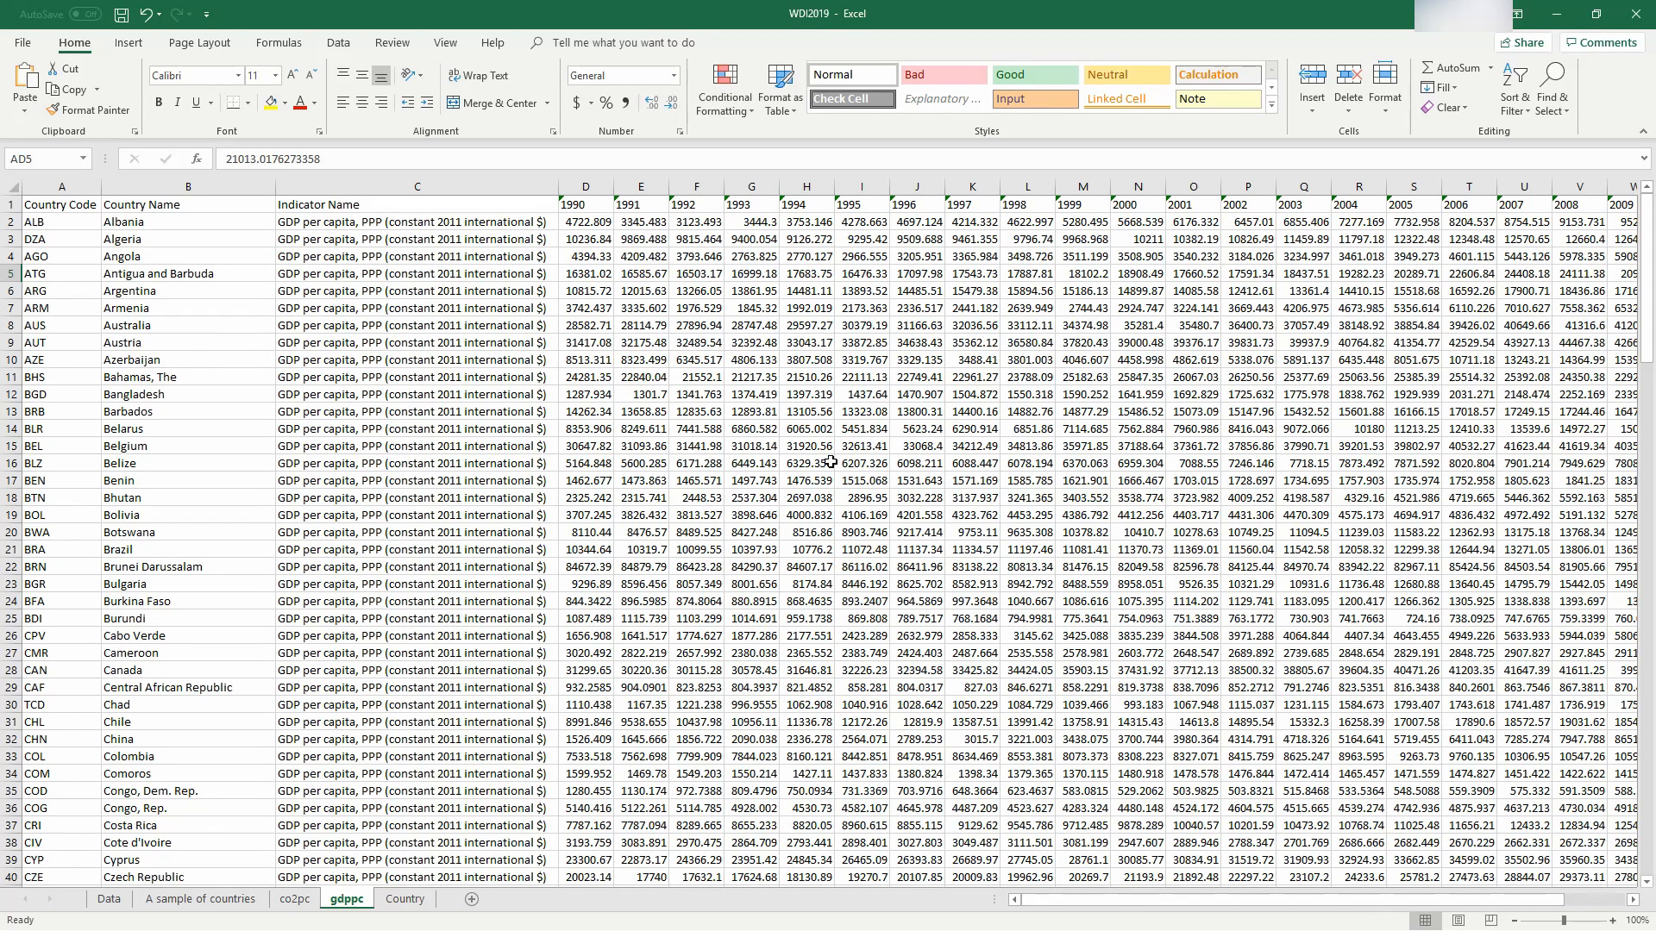
click(205, 900)
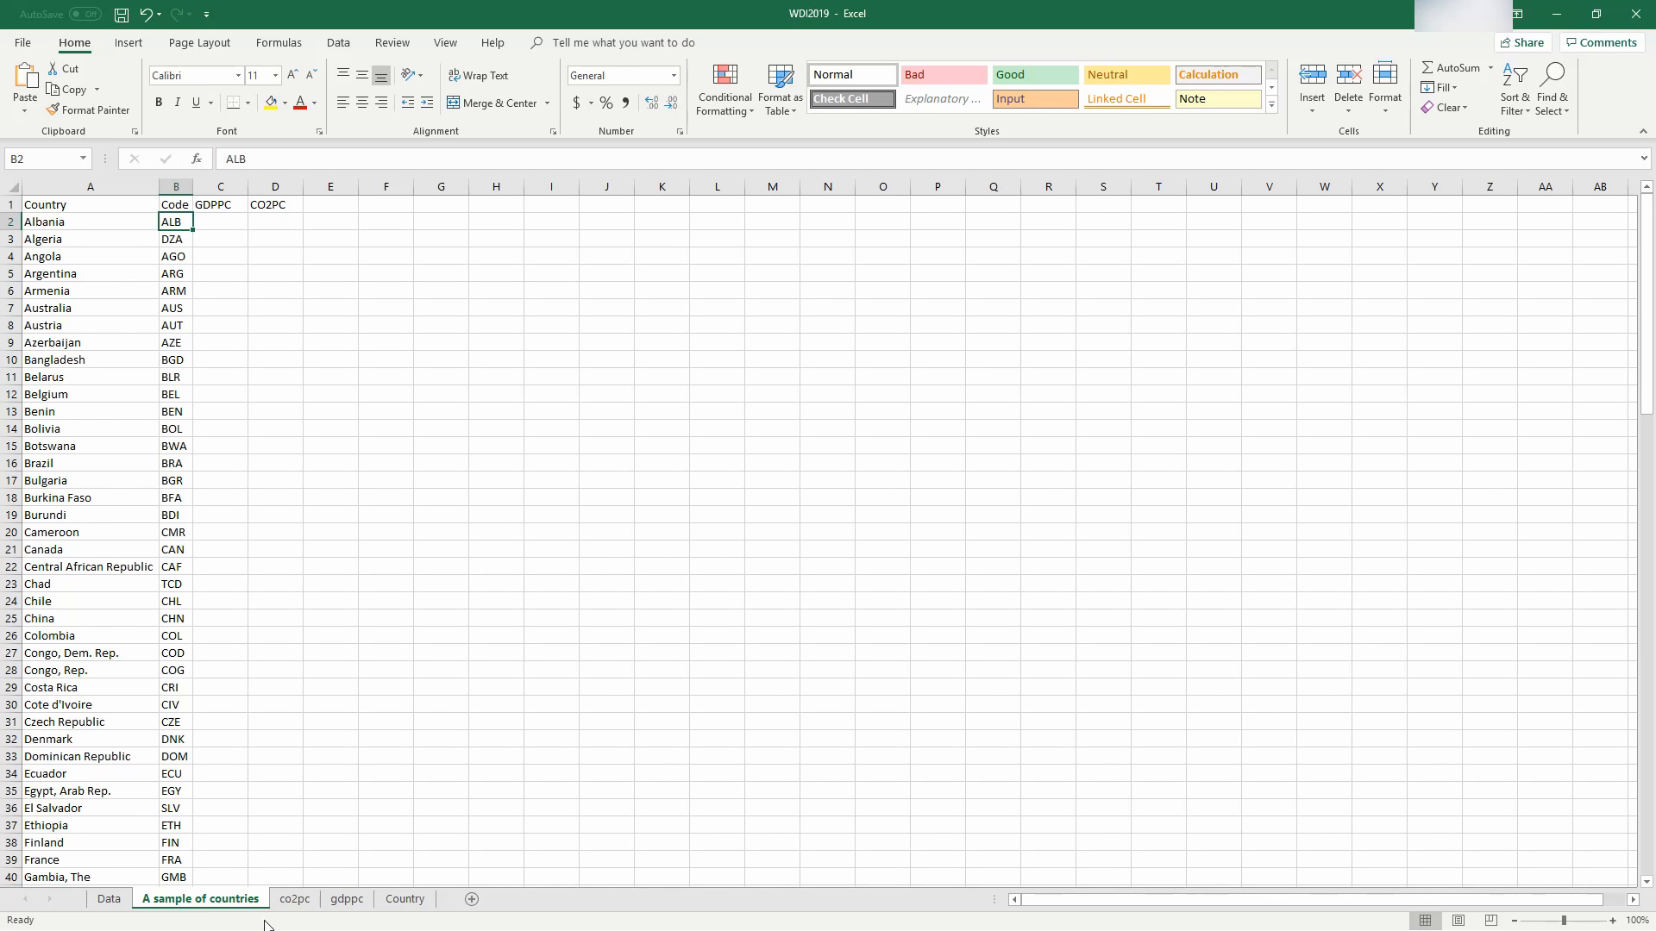
click(328, 905)
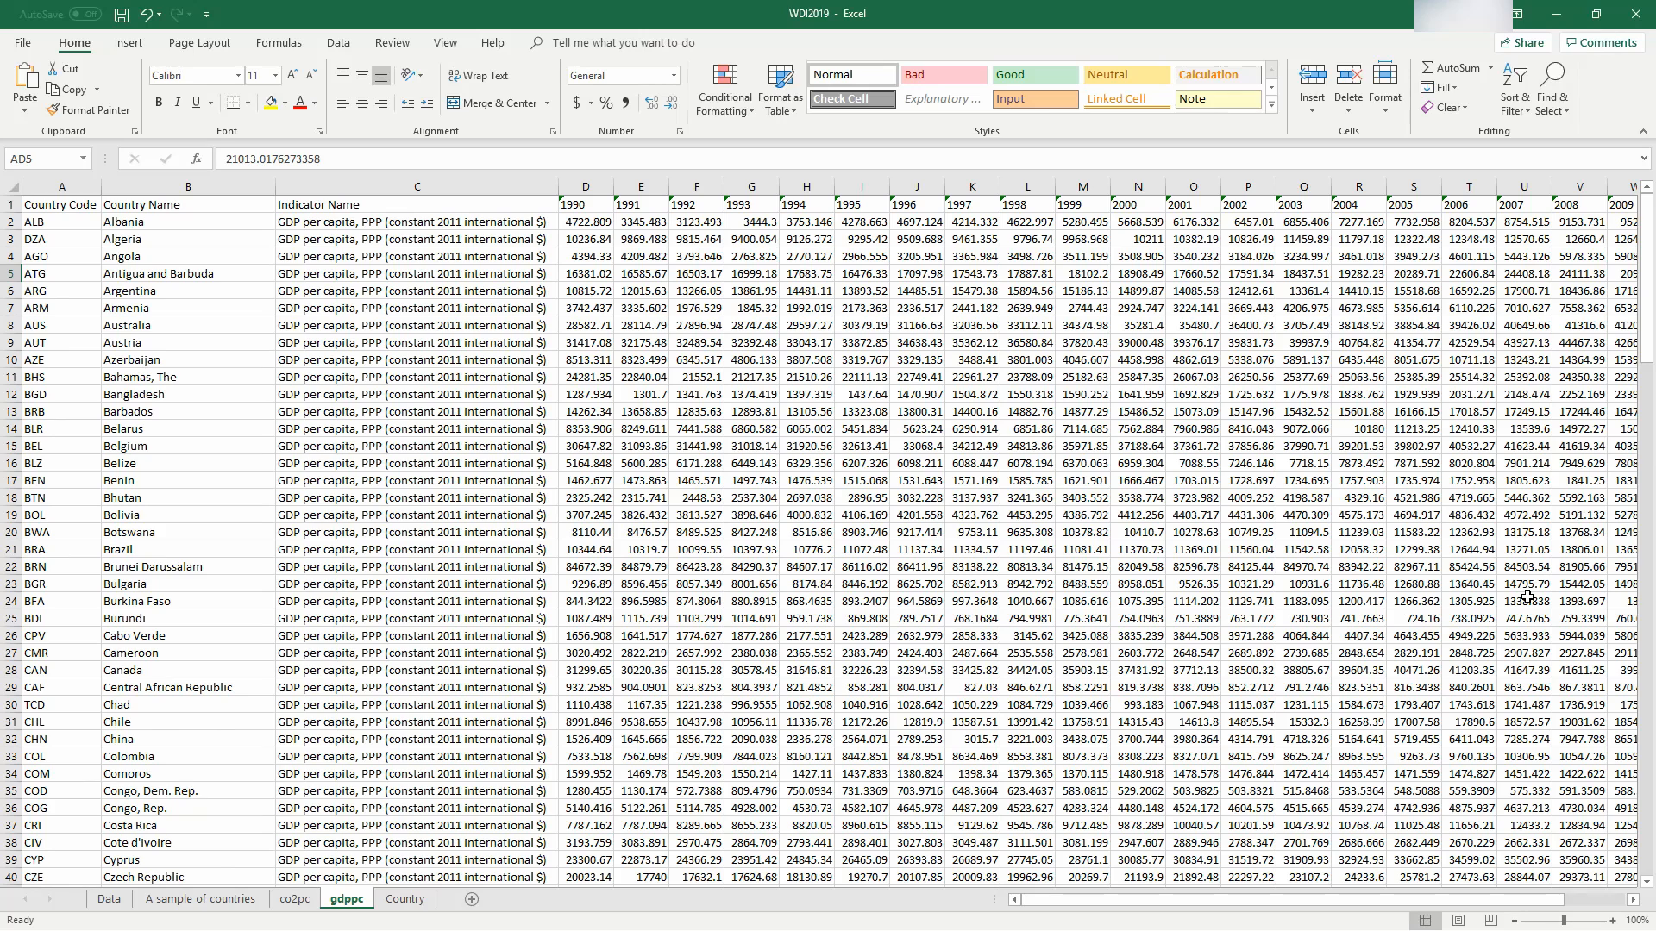
click(230, 899)
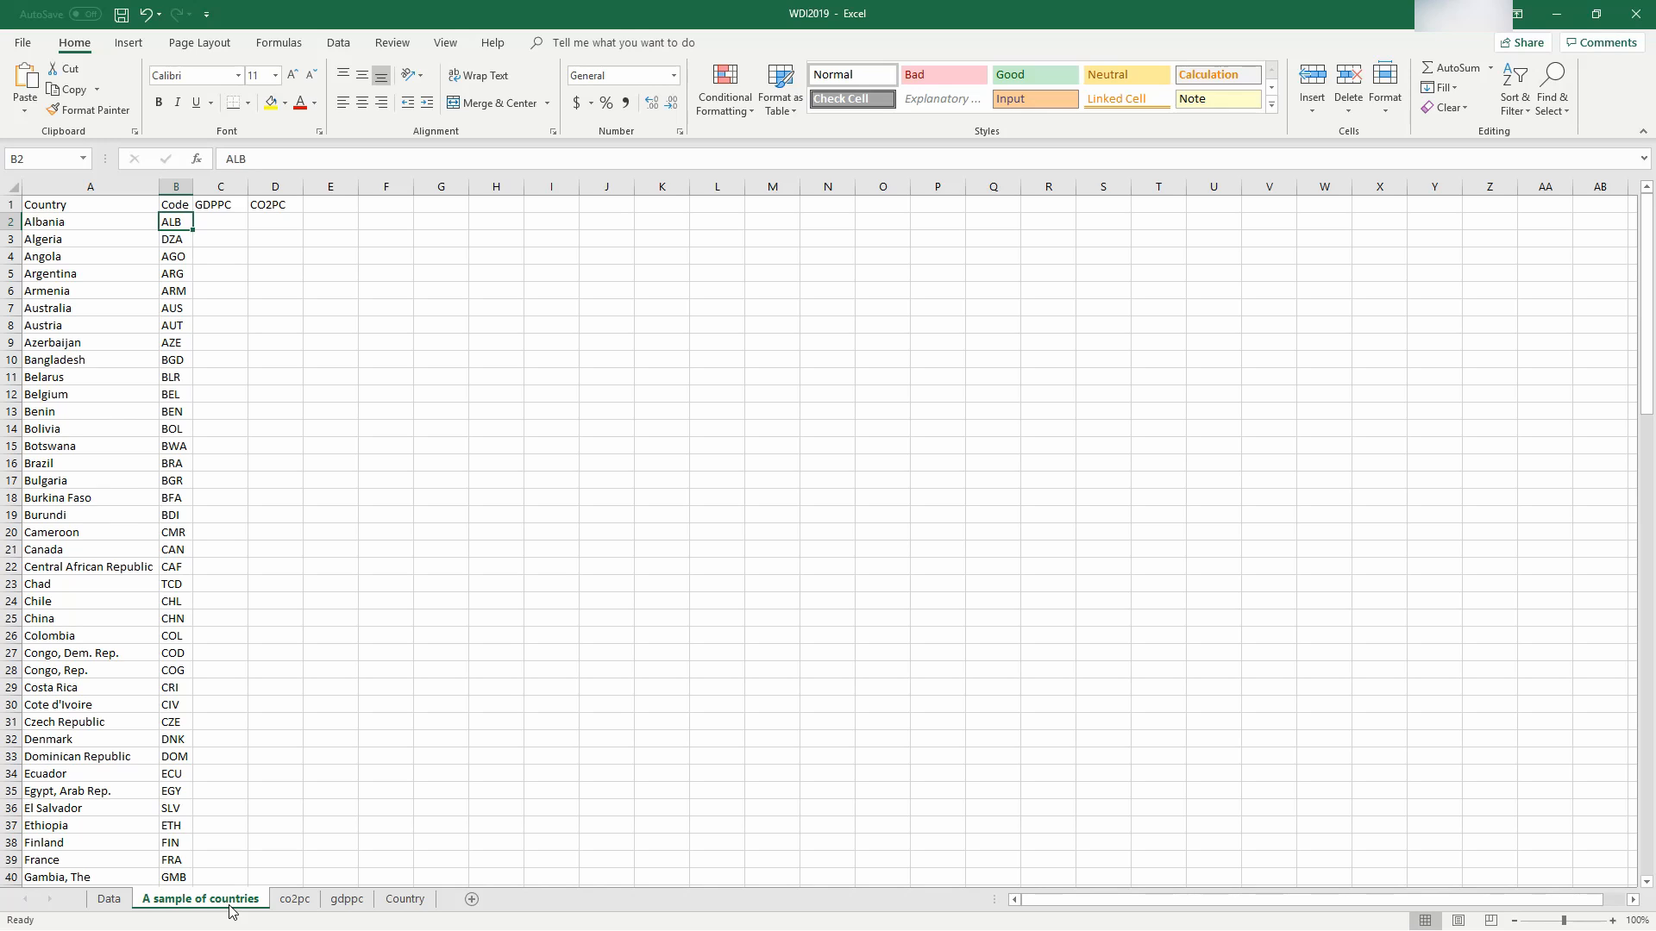
key(Right)
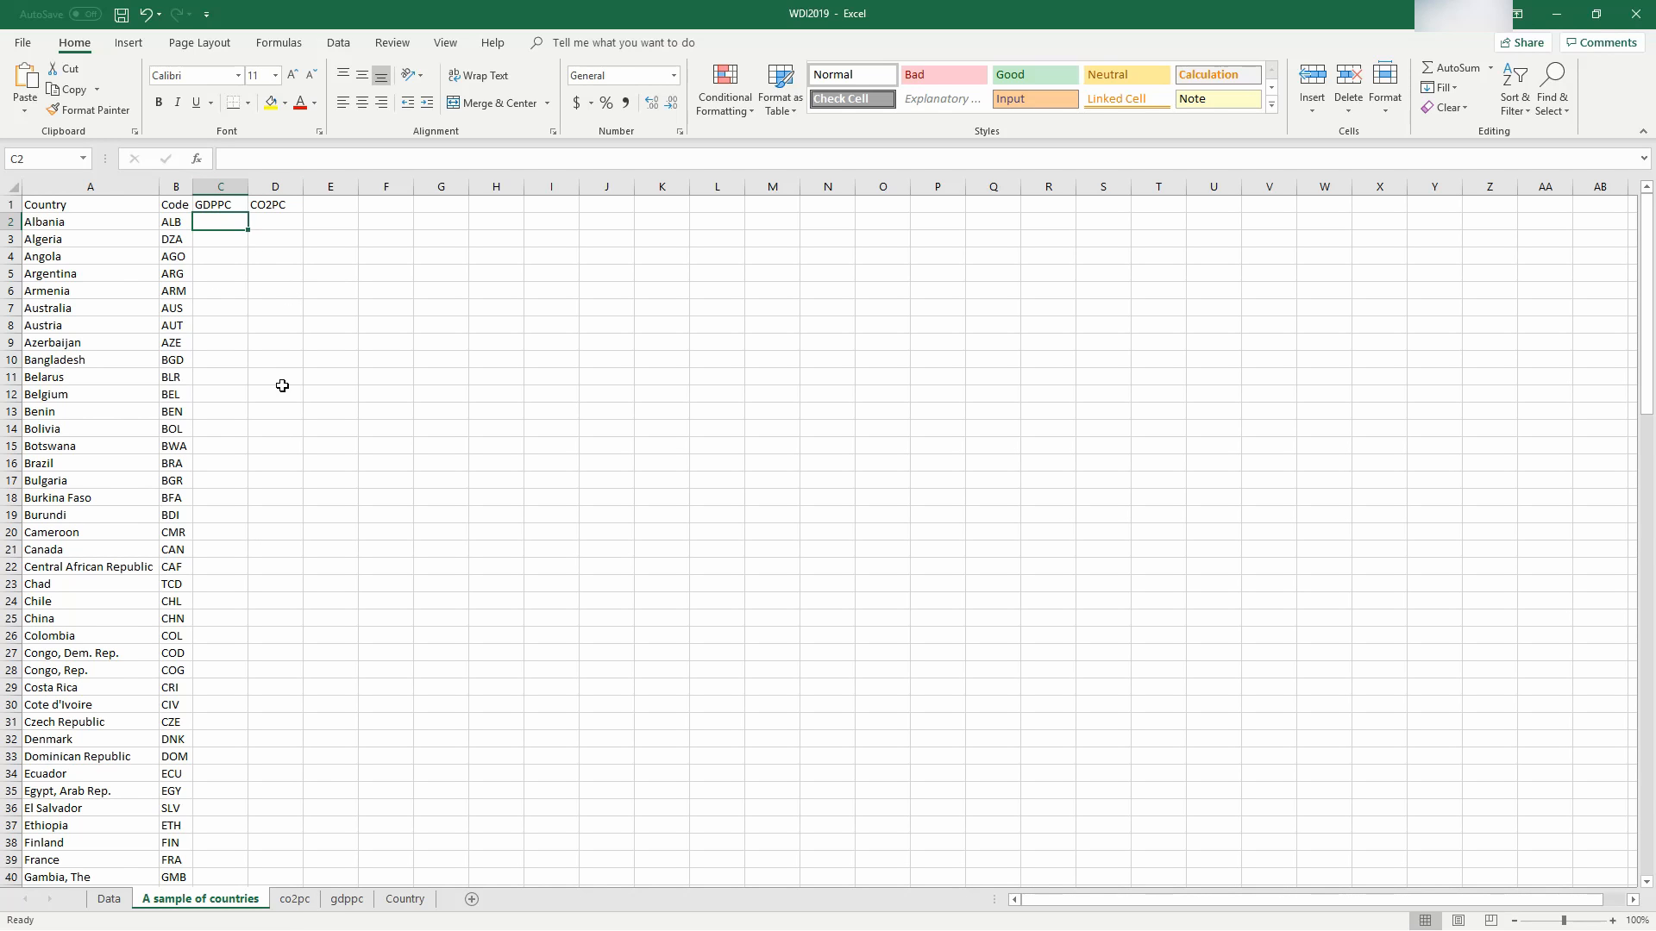
click(348, 899)
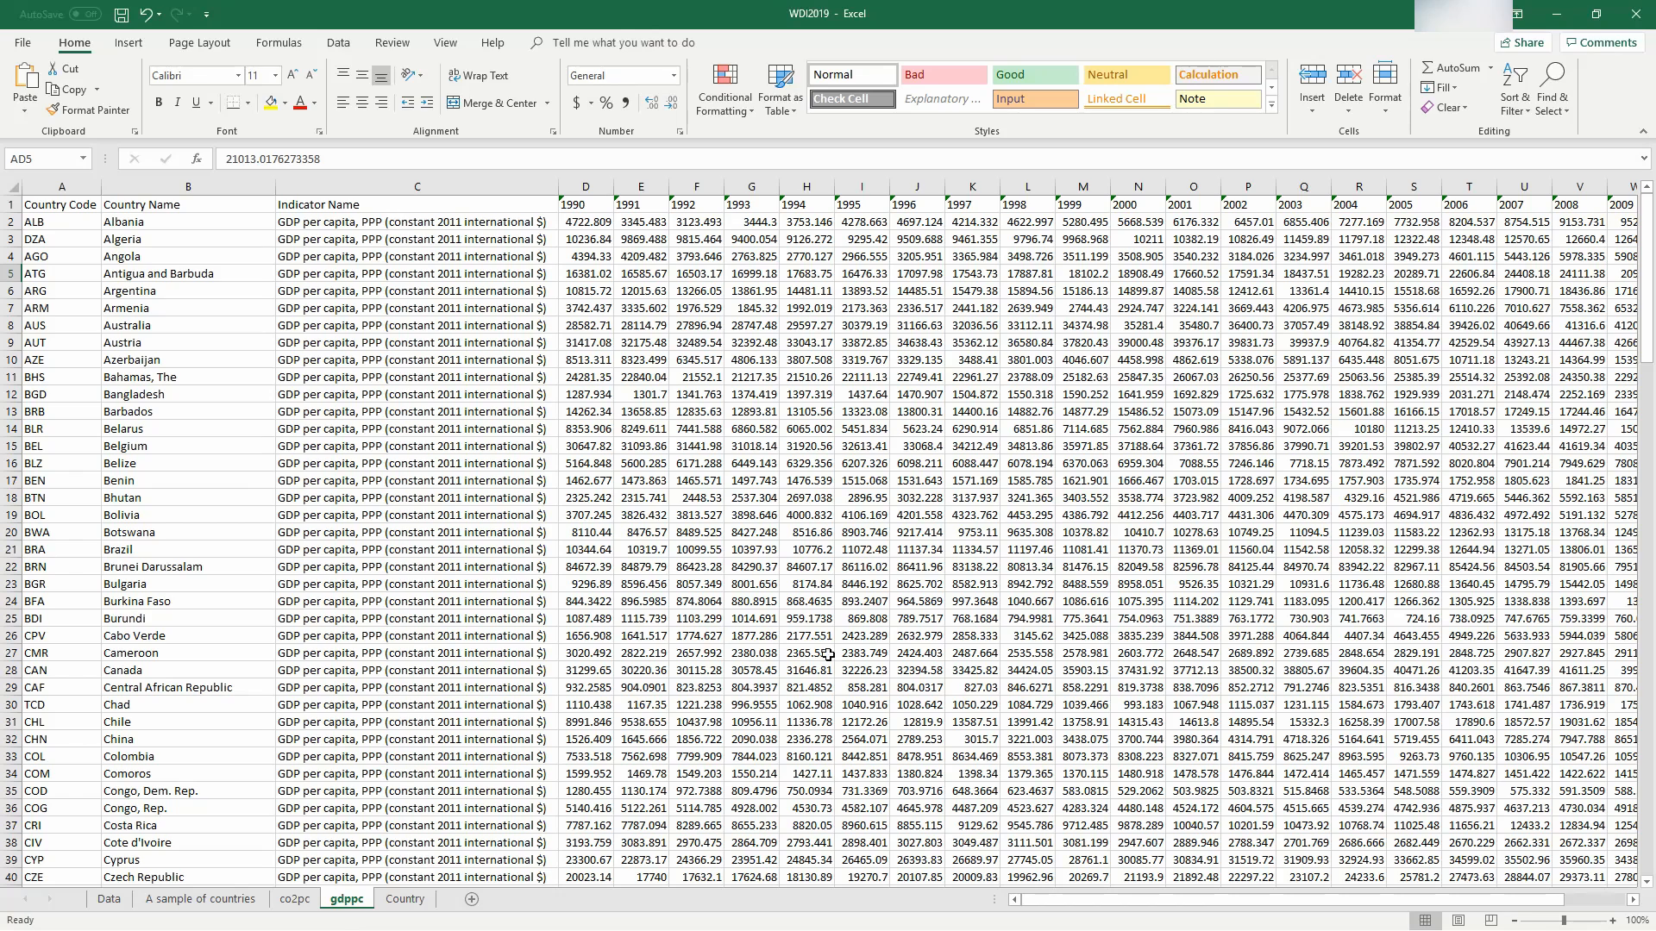
click(39, 223)
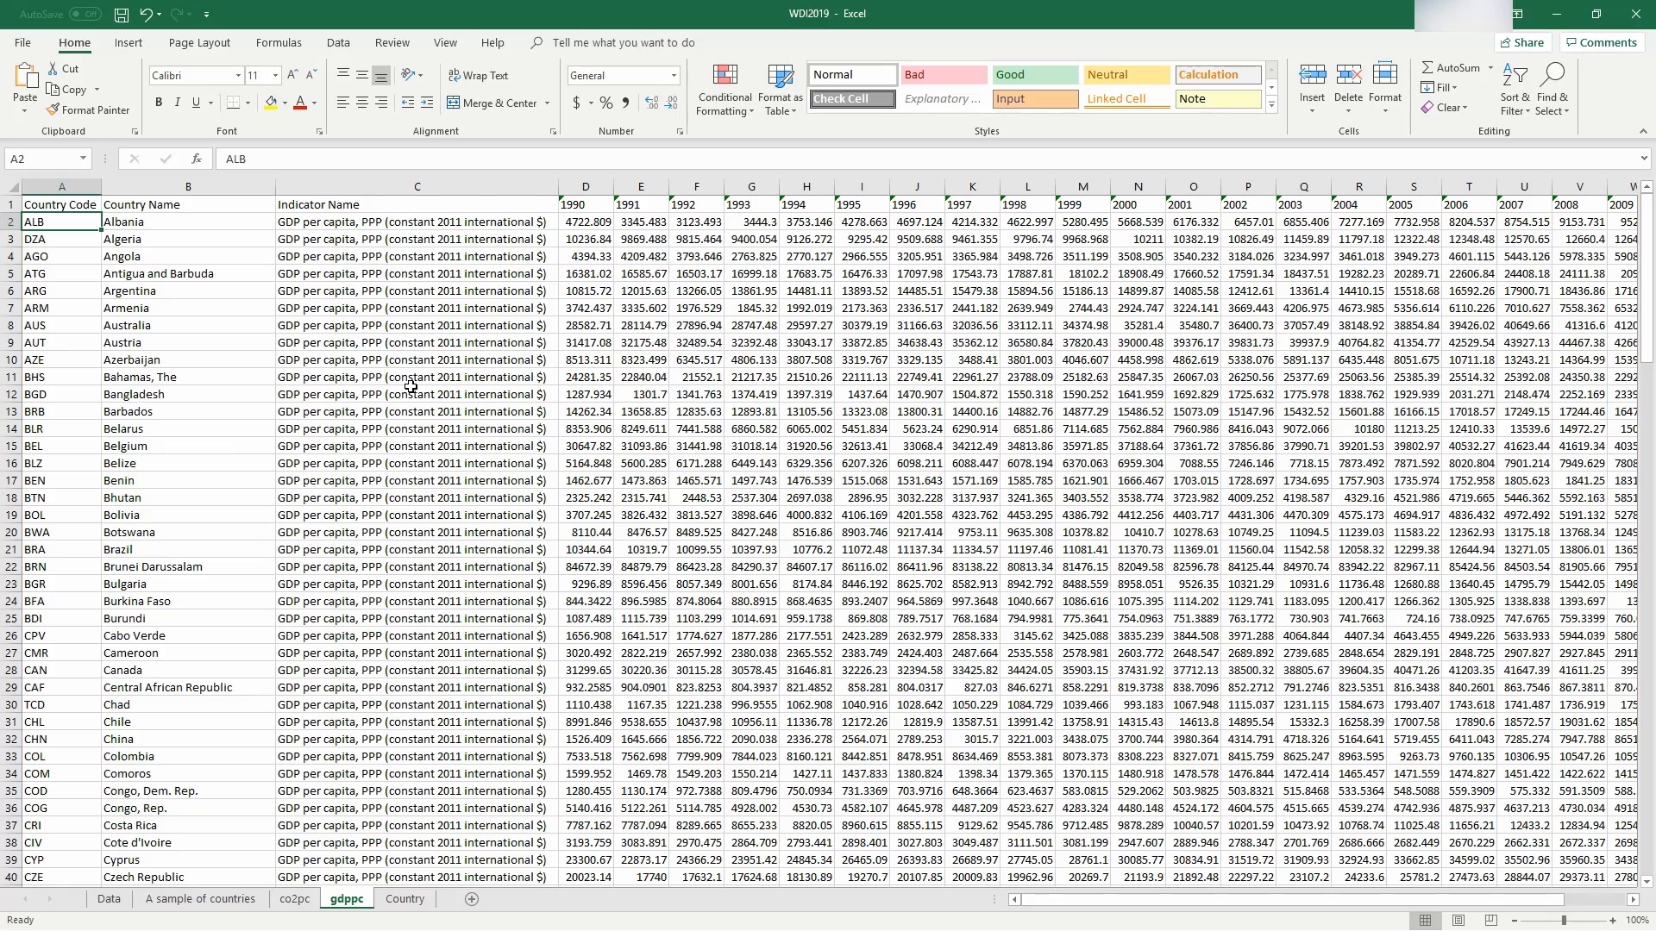
Step: Trace Albania's GDP per capita across the year columns of the gdppc sheet, from the country code to 2014
key(Right)
key(Right)
key(Right)
key(Right)
key(Right)
key(Right)
key(Right)
key(Right)
key(Right)
key(Right)
key(Right)
key(Right)
key(Right)
key(Right)
key(Right)
key(Right)
key(Right)
key(Right)
key(Right)
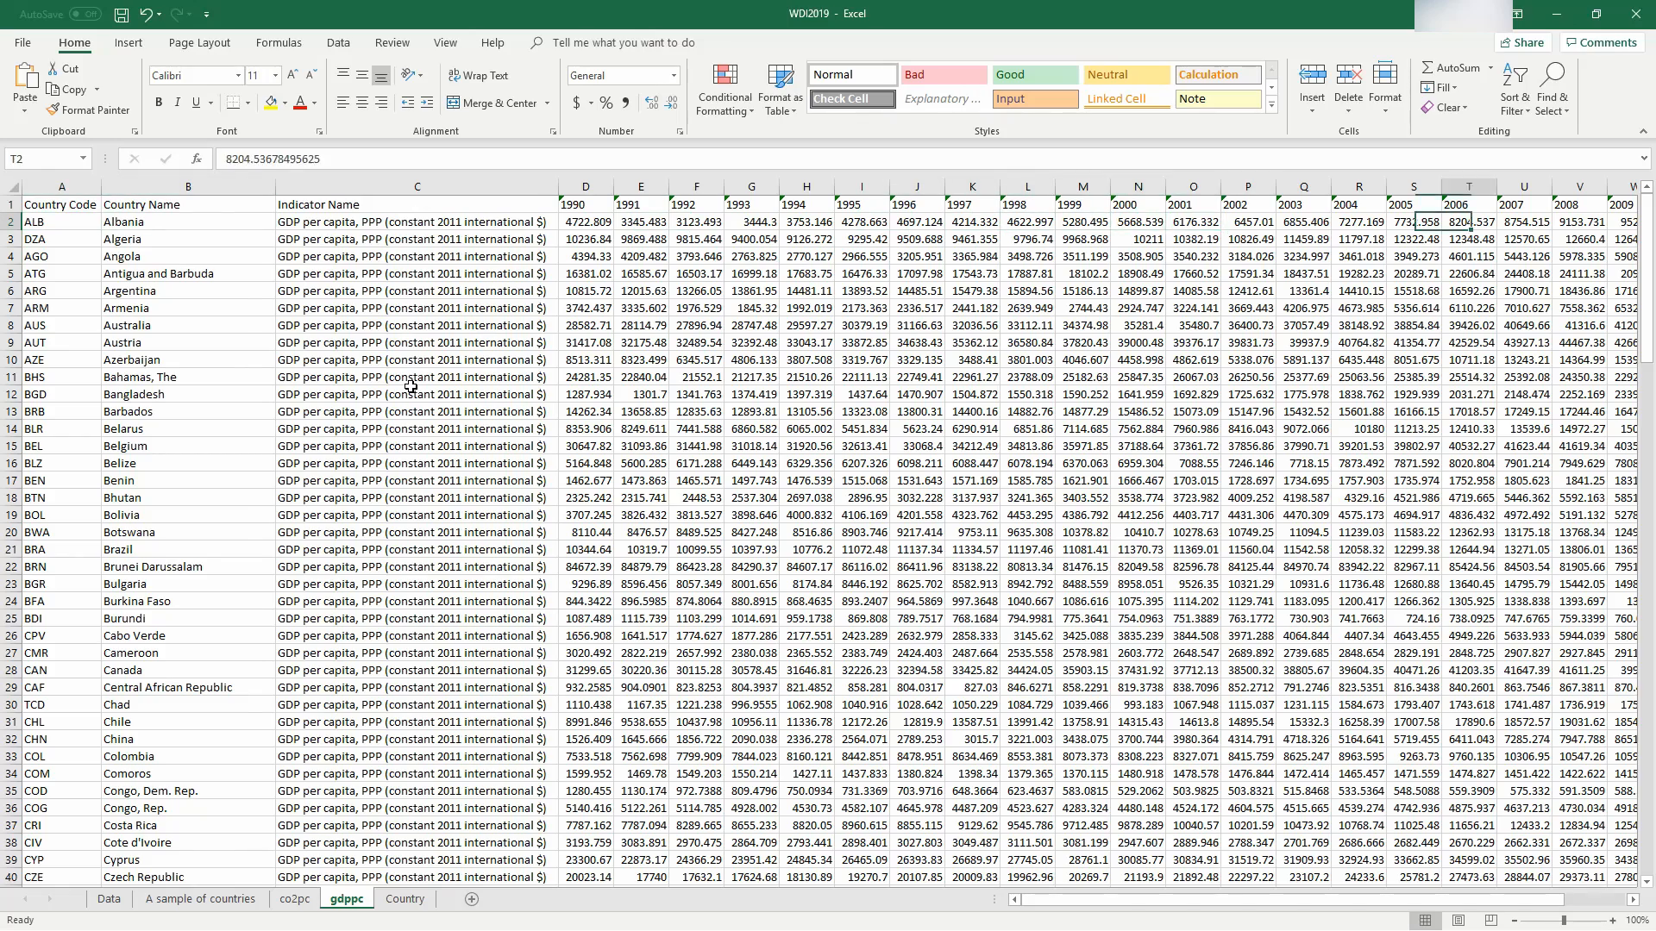
key(Right)
key(Right)
key(Right)
key(Right)
key(Right)
key(Right)
key(Right)
key(Right)
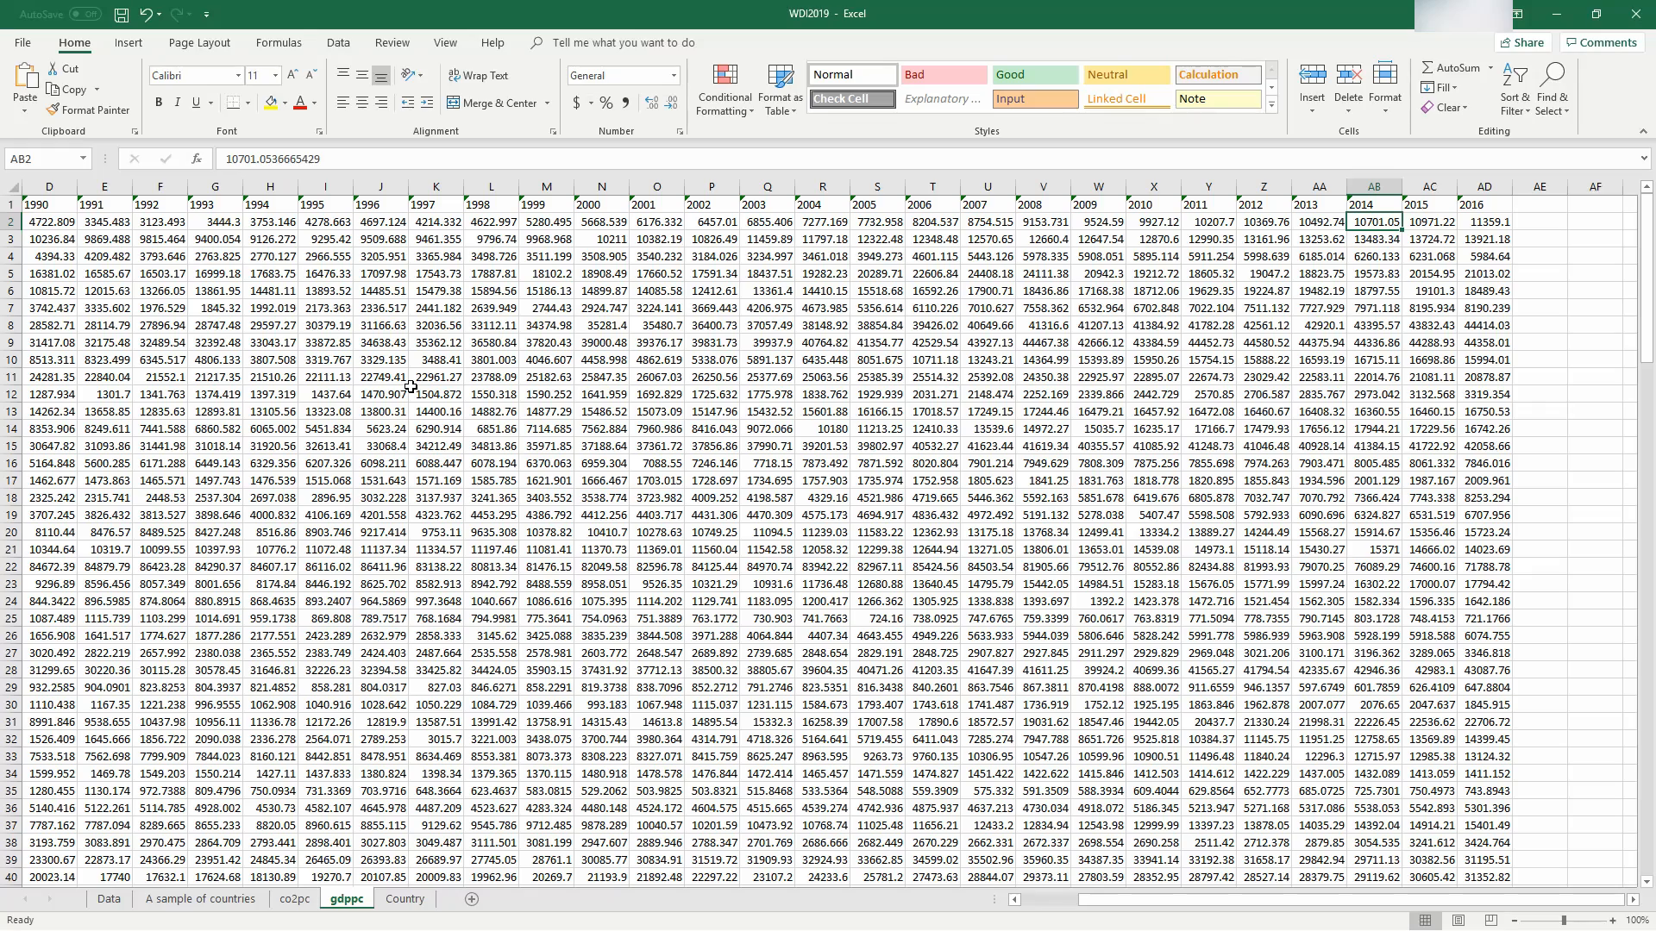
Step: Look down the whole 2014 column of GDP per capita values, from Albania's row to the last filled cell, AB160
key(Down)
key(Down)
key(Down)
key(Down)
key(Down)
key(Down)
key(Down)
key(Down)
key(Down)
key(Down)
key(Down)
key(Down)
key(Down)
key(Down)
key(Down)
key(Down)
key(Down)
key(Down)
key(Down)
key(Down)
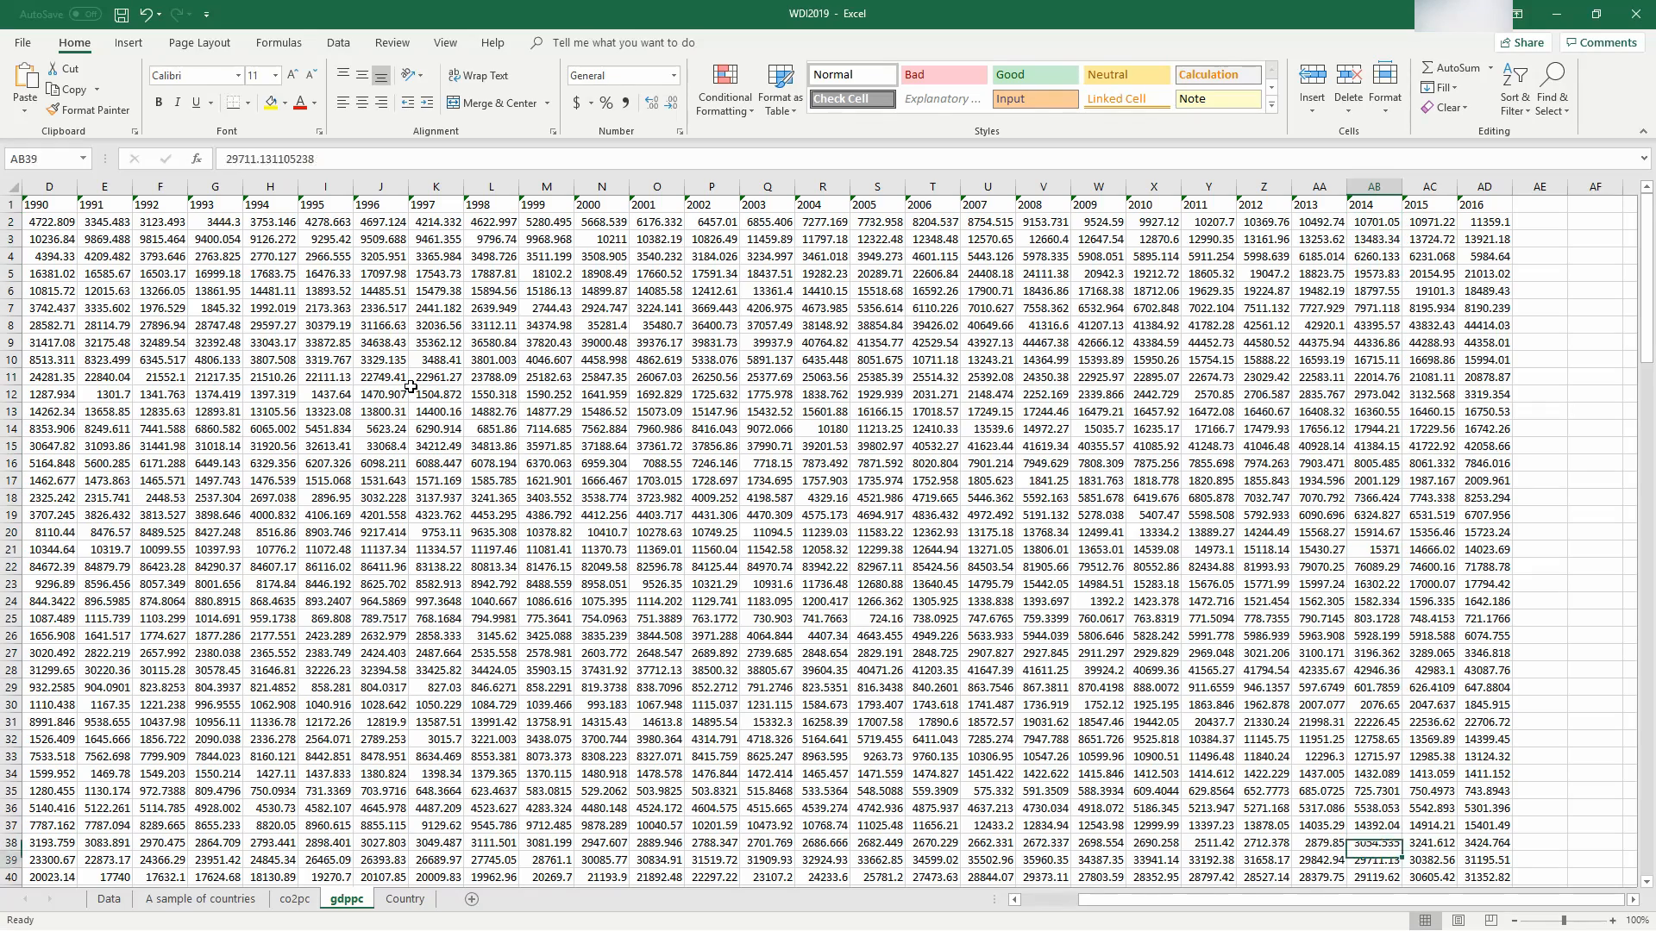
key(Down)
key(Down)
key(Down)
key(Down)
key(Down)
key(Down)
key(Down)
key(Down)
key(Down)
key(Down)
key(Down)
key(Down)
key(Down)
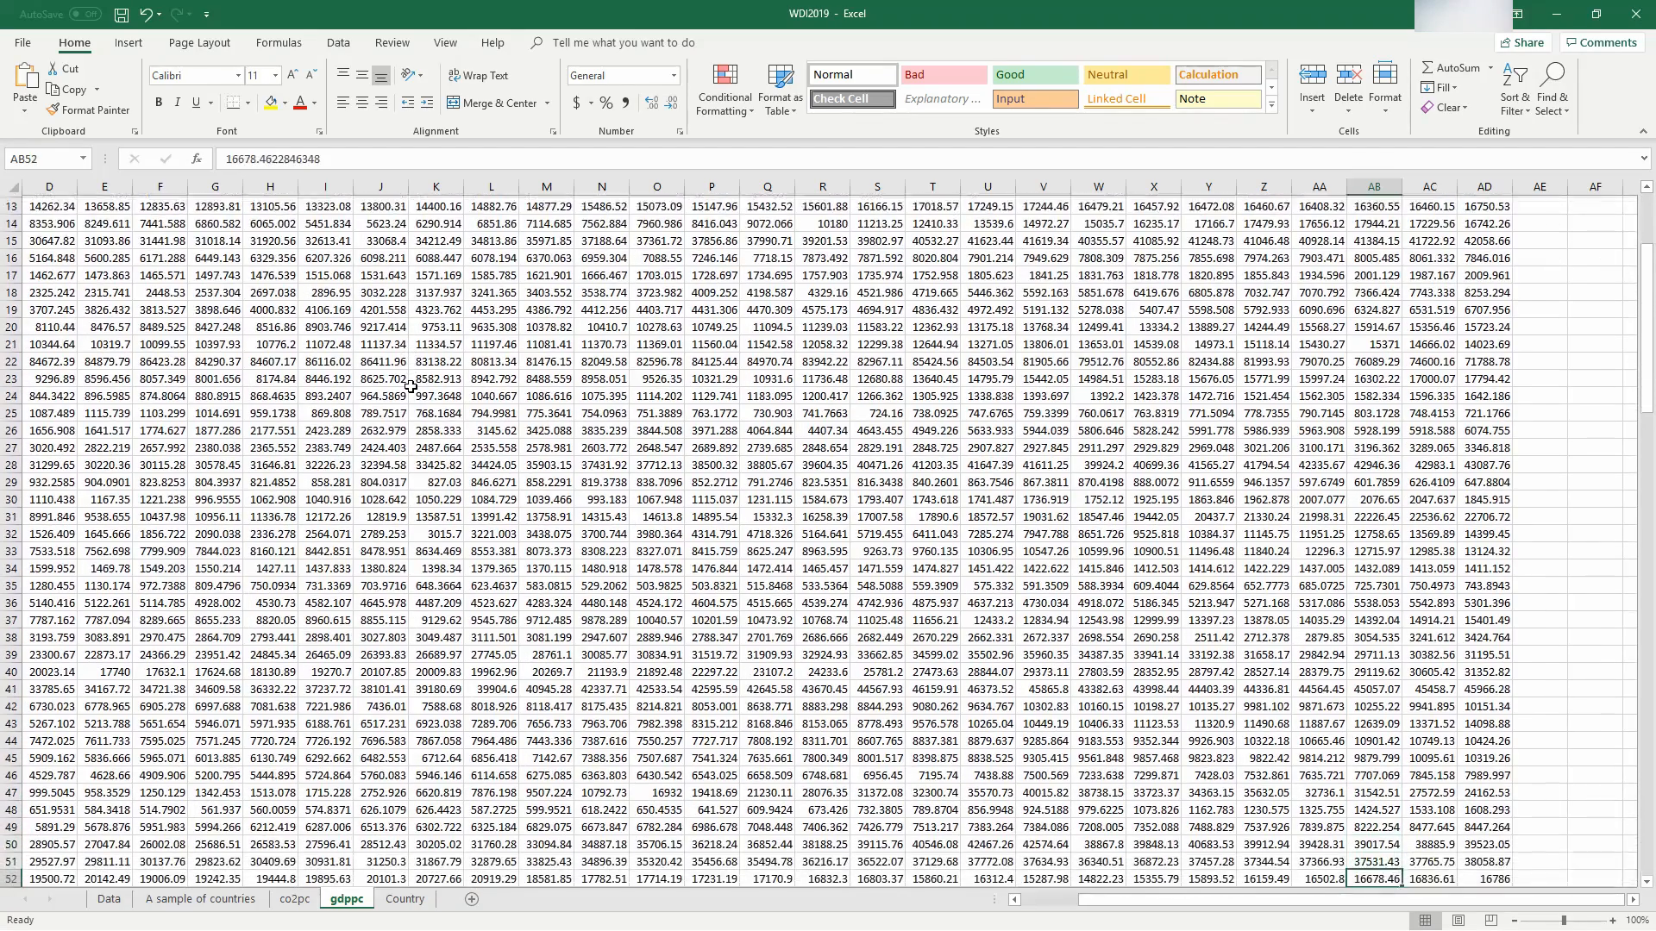
key(Down)
key(Down)
key(Down)
key(Down)
key(Down)
key(Down)
key(Down)
key(Down)
key(Down)
key(Down)
key(Down)
key(Down)
key(Down)
key(Down)
key(Down)
key(Down)
key(Down)
key(Down)
key(Down)
key(Down)
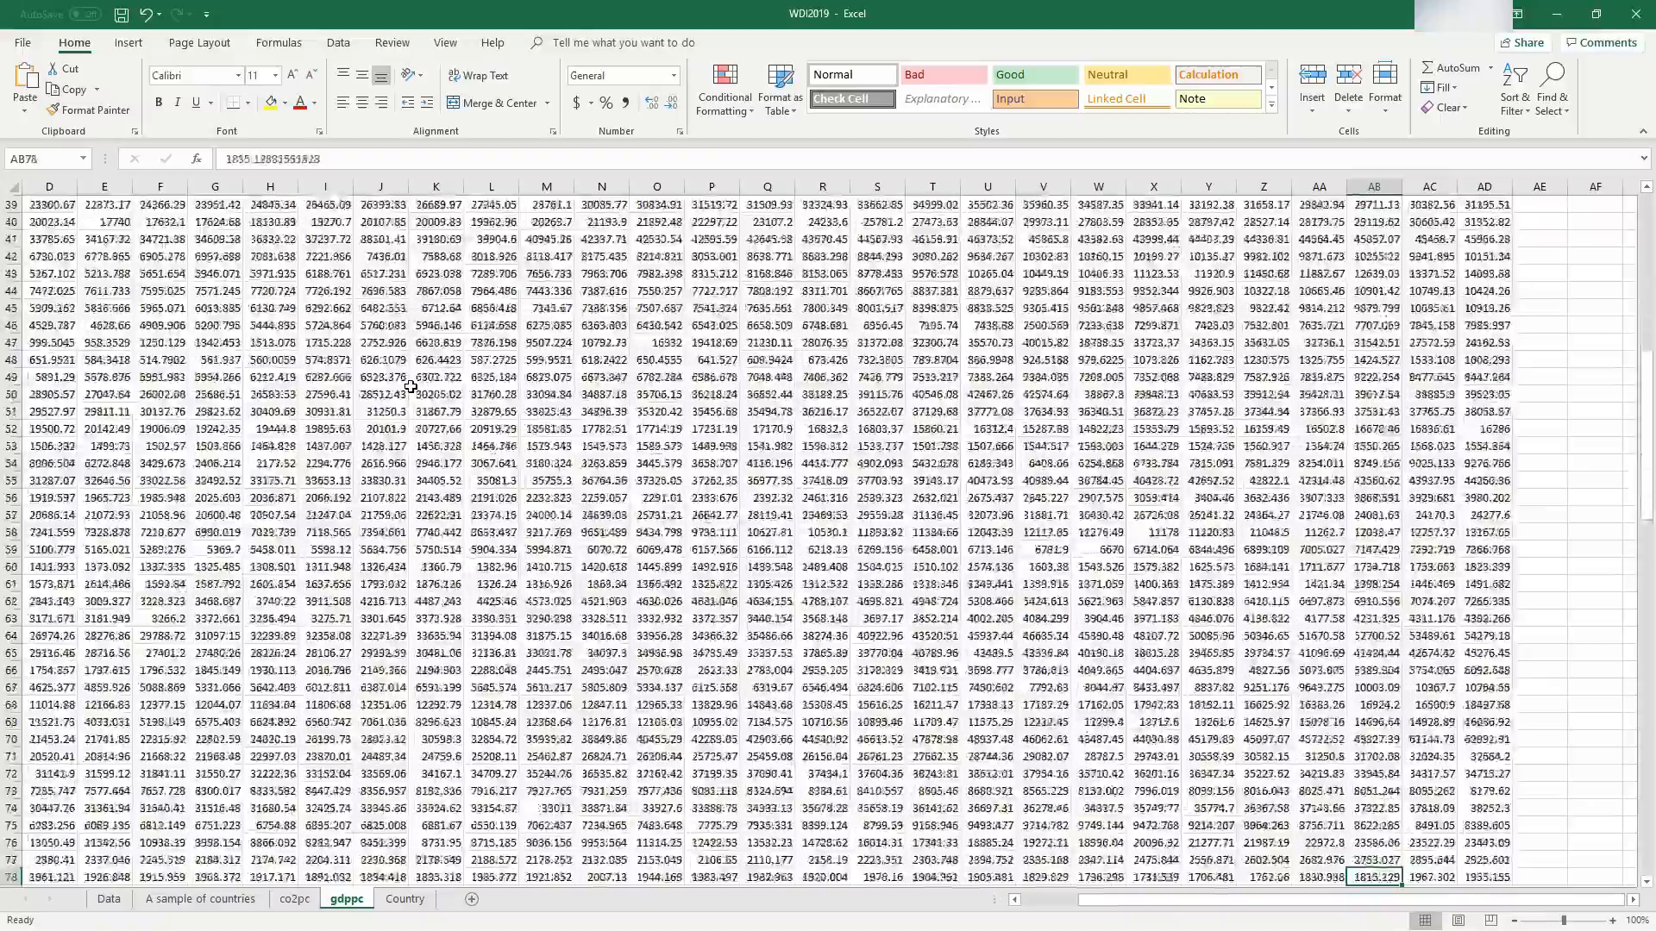
key(Down)
key(Down)
key(Down)
key(Down)
key(Down)
key(Down)
key(Down)
key(Down)
key(Down)
key(Down)
key(Down)
key(Down)
key(Down)
key(Down)
key(Down)
key(Down)
key(Down)
key(Down)
key(Down)
key(Down)
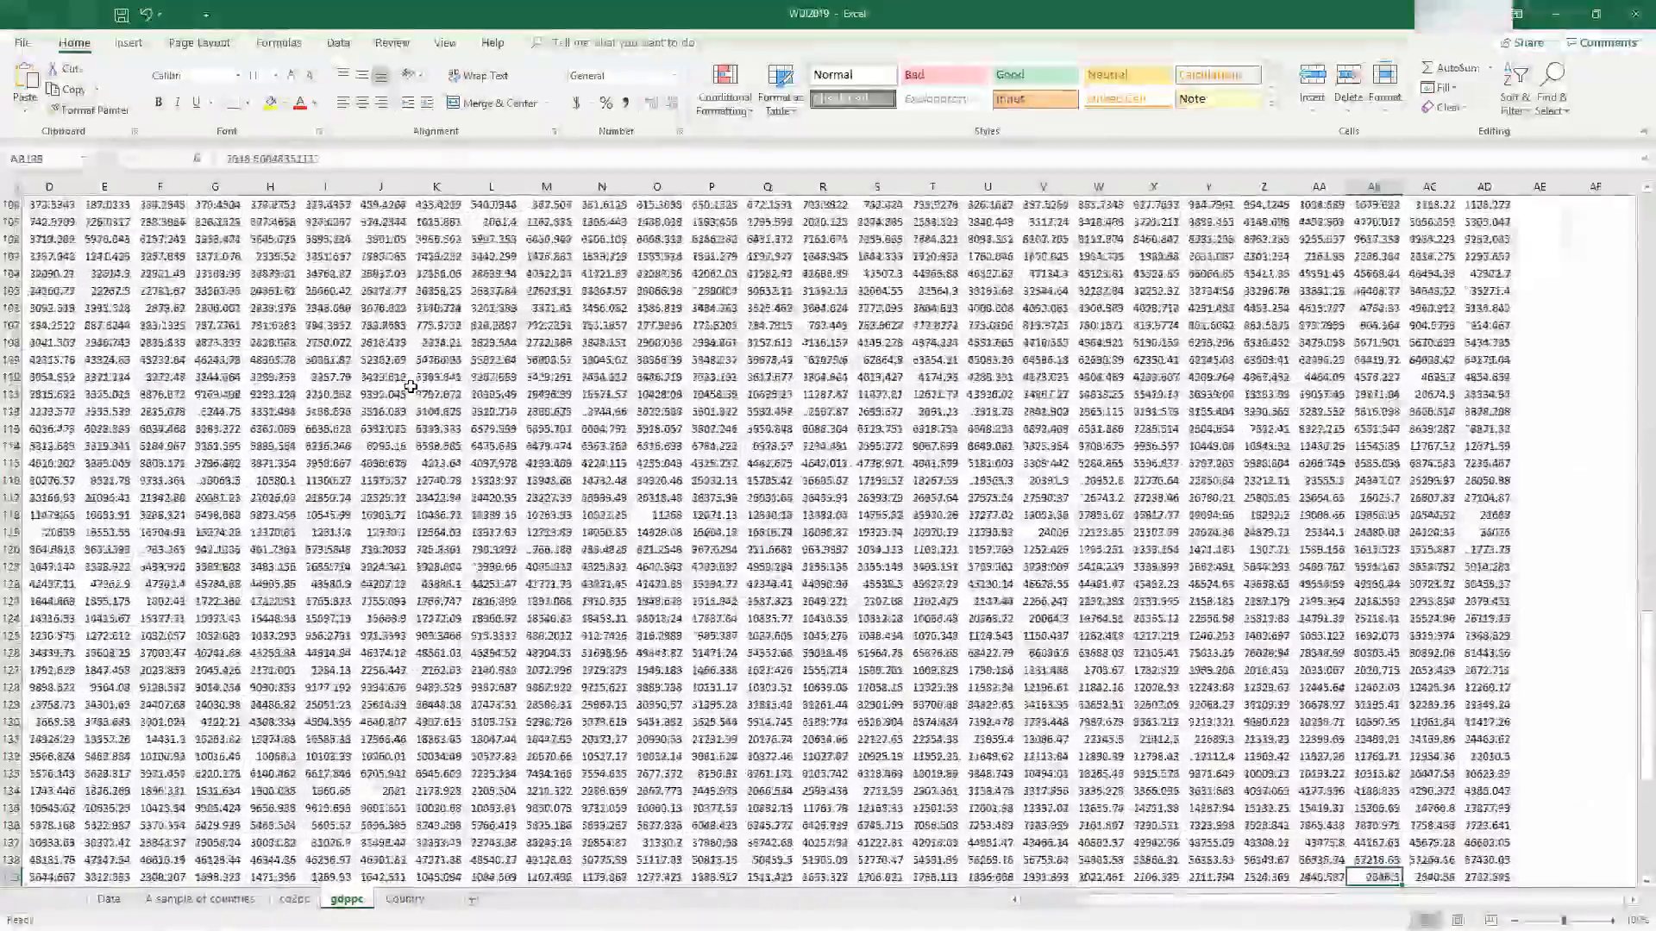
key(Down)
key(Down)
key(Down)
key(Down)
key(Down)
key(Down)
key(Down)
key(Down)
key(Down)
key(Down)
key(Down)
key(Down)
key(Down)
key(Down)
key(Down)
key(Down)
key(Down)
key(Down)
key(Down)
key(Down)
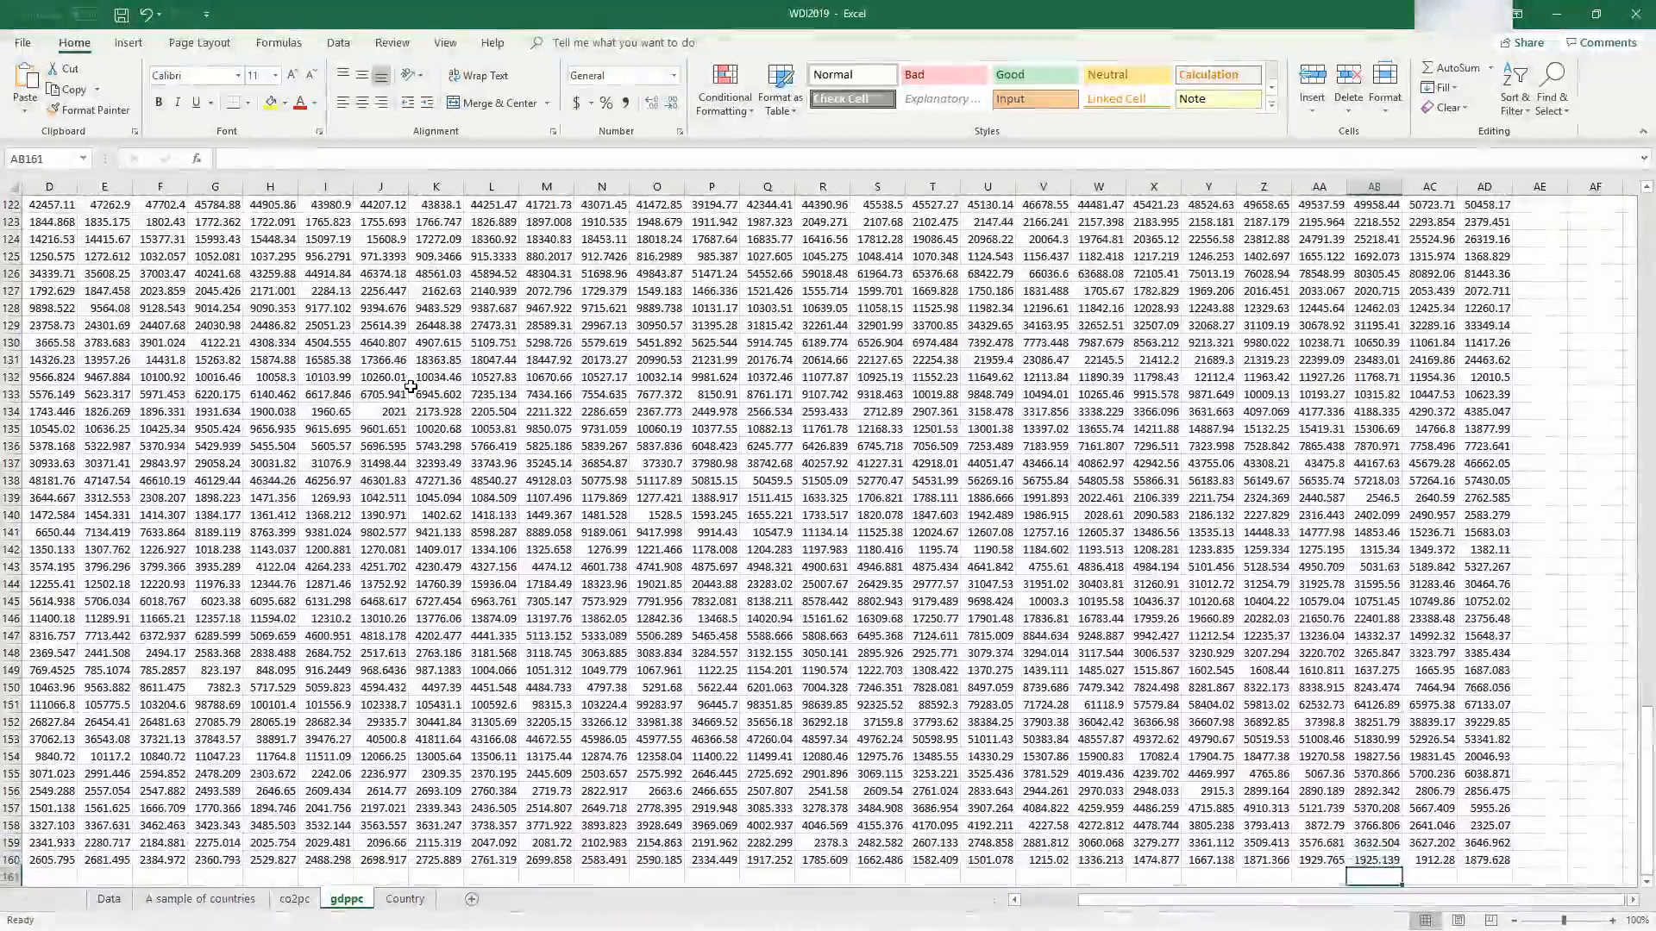
key(Up)
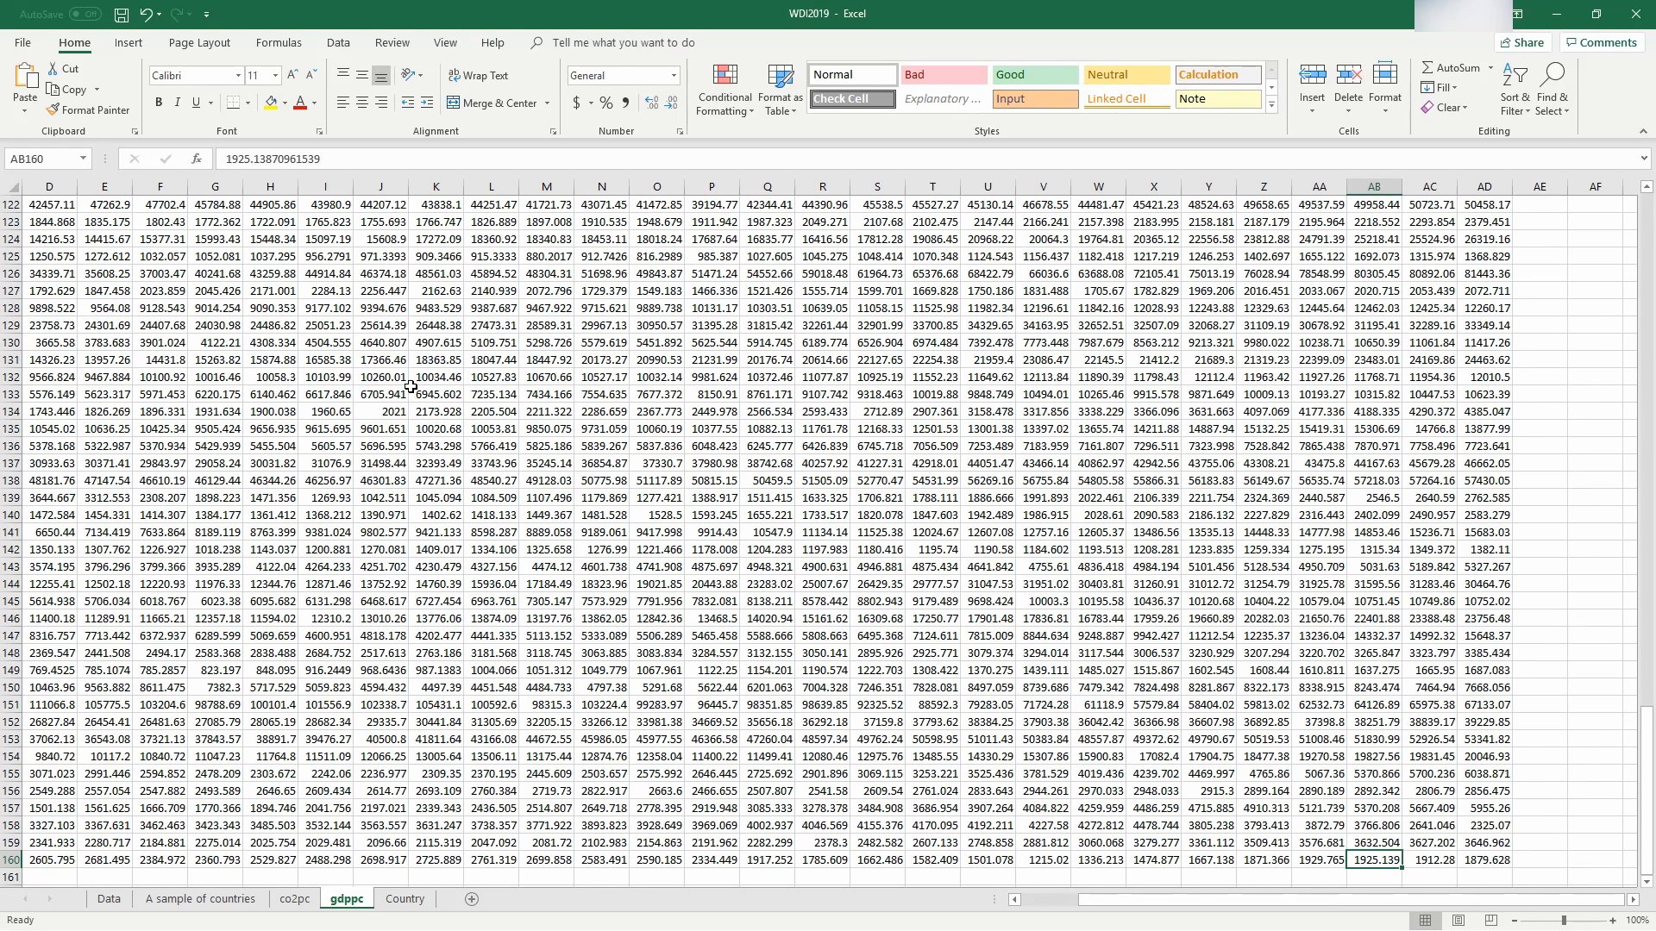
Step: Look back up the gdppc sheet's 2014 column from its last filled cell, AB160, to the year heading in AB1
key(Up)
key(Up)
key(Up)
key(Up)
key(Up)
key(Up)
key(Up)
key(Up)
key(Up)
key(Up)
key(Up)
key(Up)
key(Up)
key(Up)
key(Up)
key(Up)
key(Up)
key(Up)
key(Up)
key(Up)
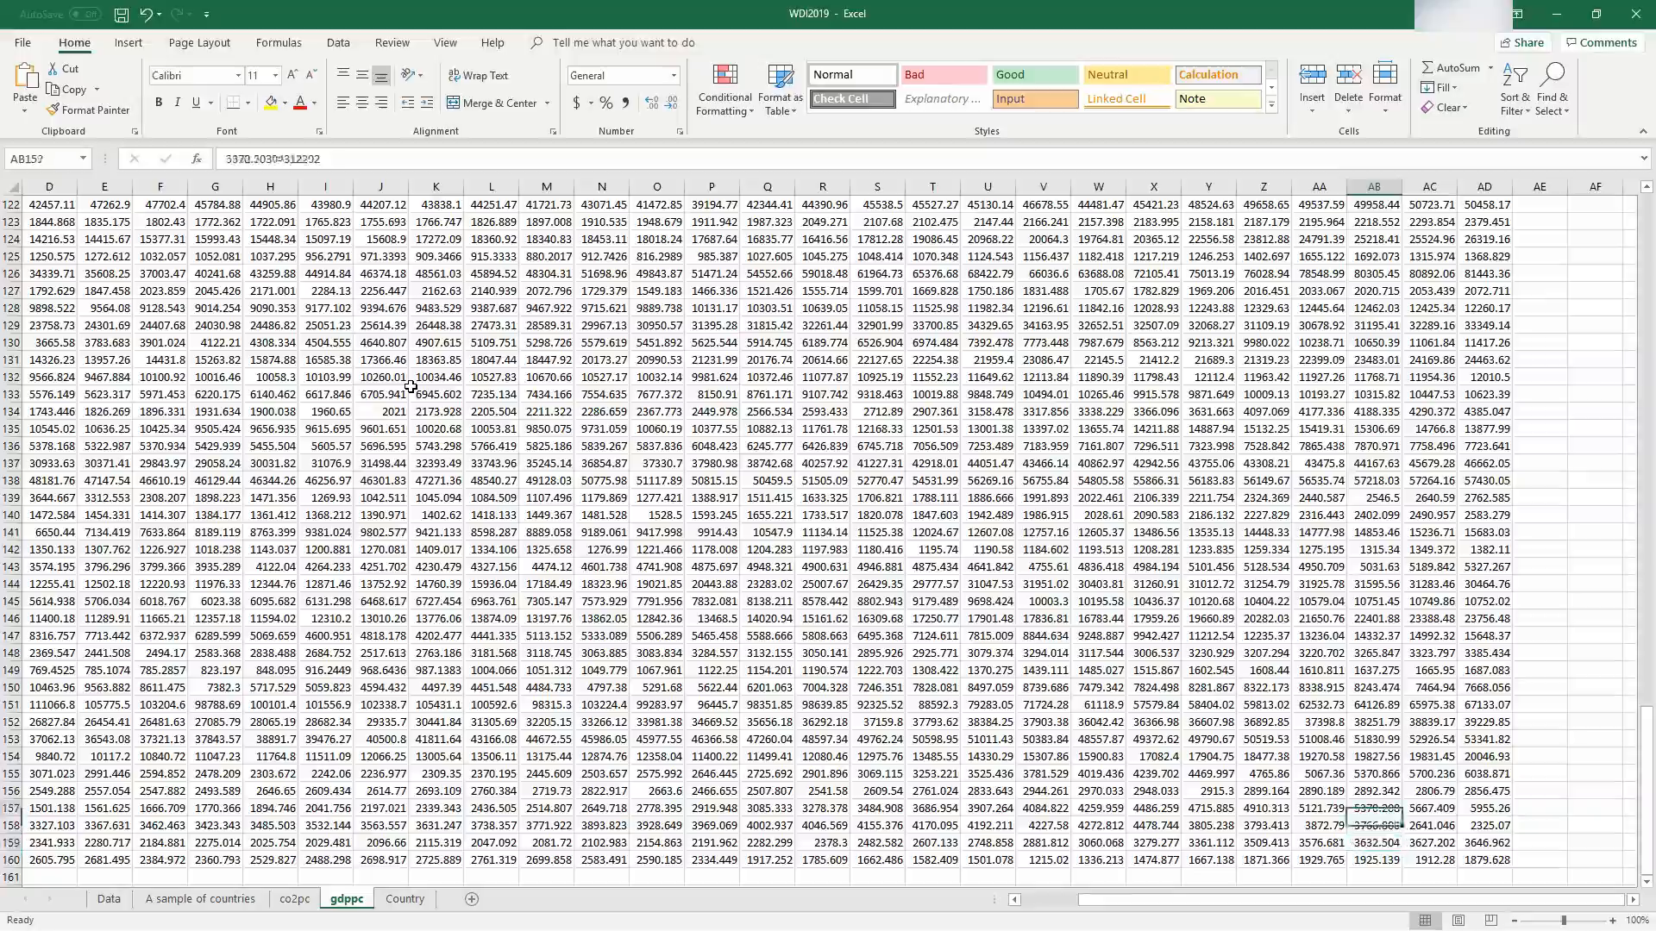
key(Up)
key(Up)
key(Up)
key(Up)
key(Up)
key(Up)
key(Up)
key(Up)
key(Up)
key(Up)
key(Up)
key(Up)
key(Up)
key(Up)
key(Up)
key(Up)
key(Up)
key(Up)
key(Up)
key(Up)
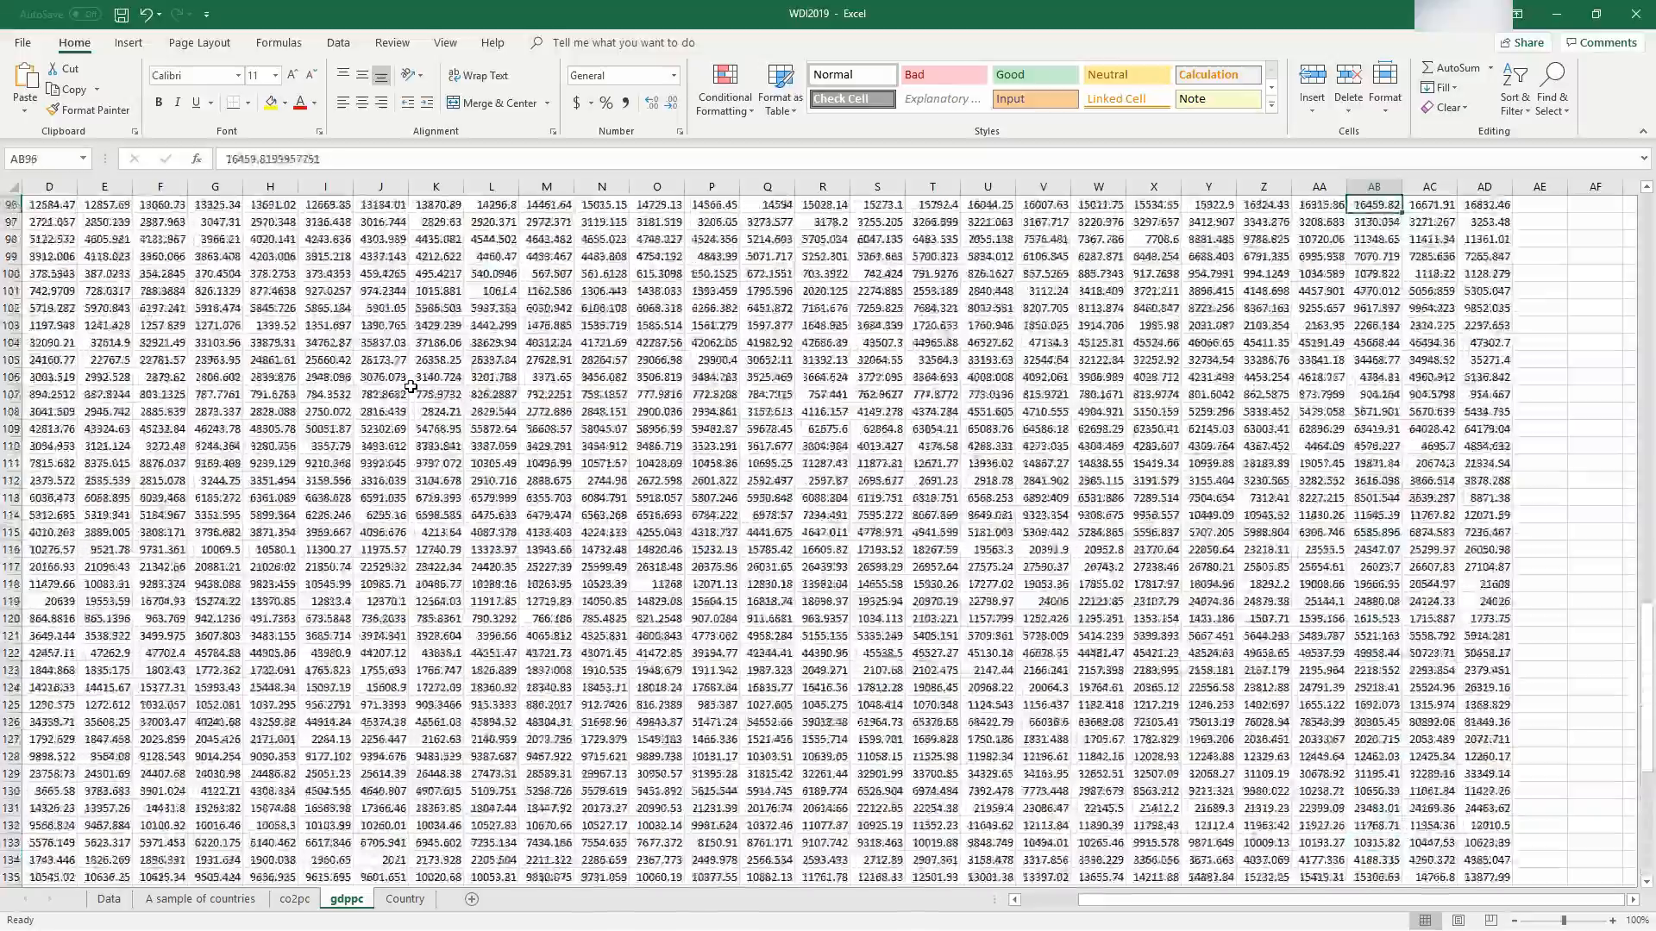
key(Up)
key(Up)
key(Up)
key(Up)
key(Up)
key(Up)
key(Up)
key(Up)
key(Up)
key(Up)
key(Up)
key(Up)
key(Up)
key(Up)
key(Up)
key(Up)
key(Up)
key(Up)
key(Up)
key(Up)
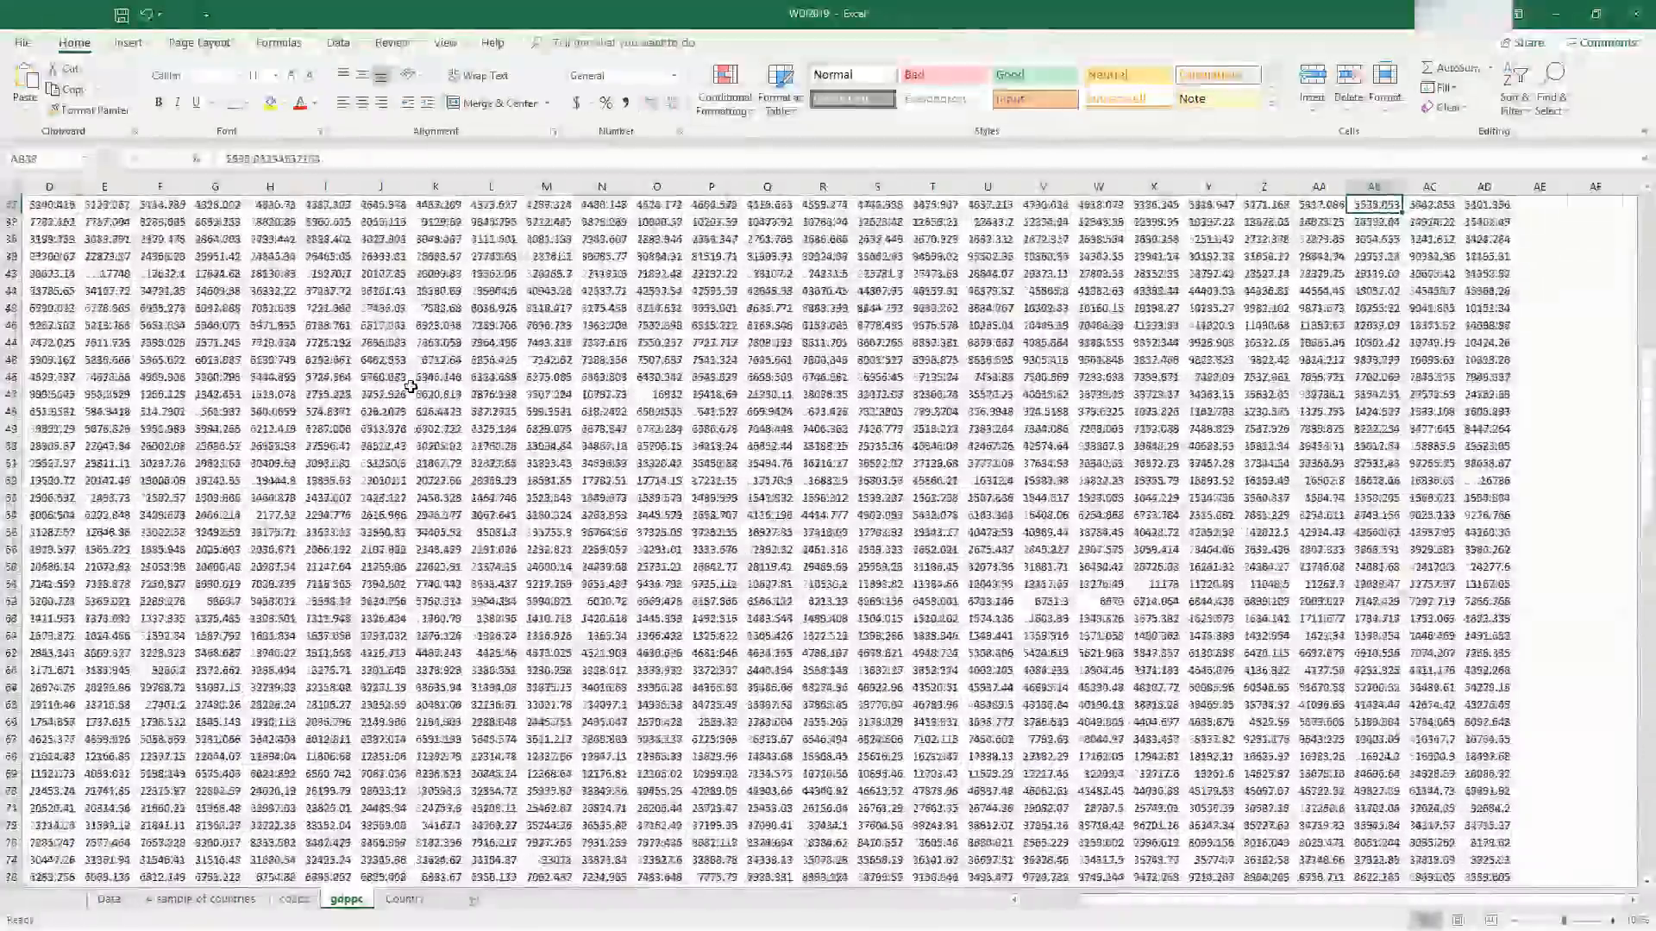
key(Up)
key(Up)
key(Up)
key(Up)
key(Up)
key(Up)
key(Up)
key(Up)
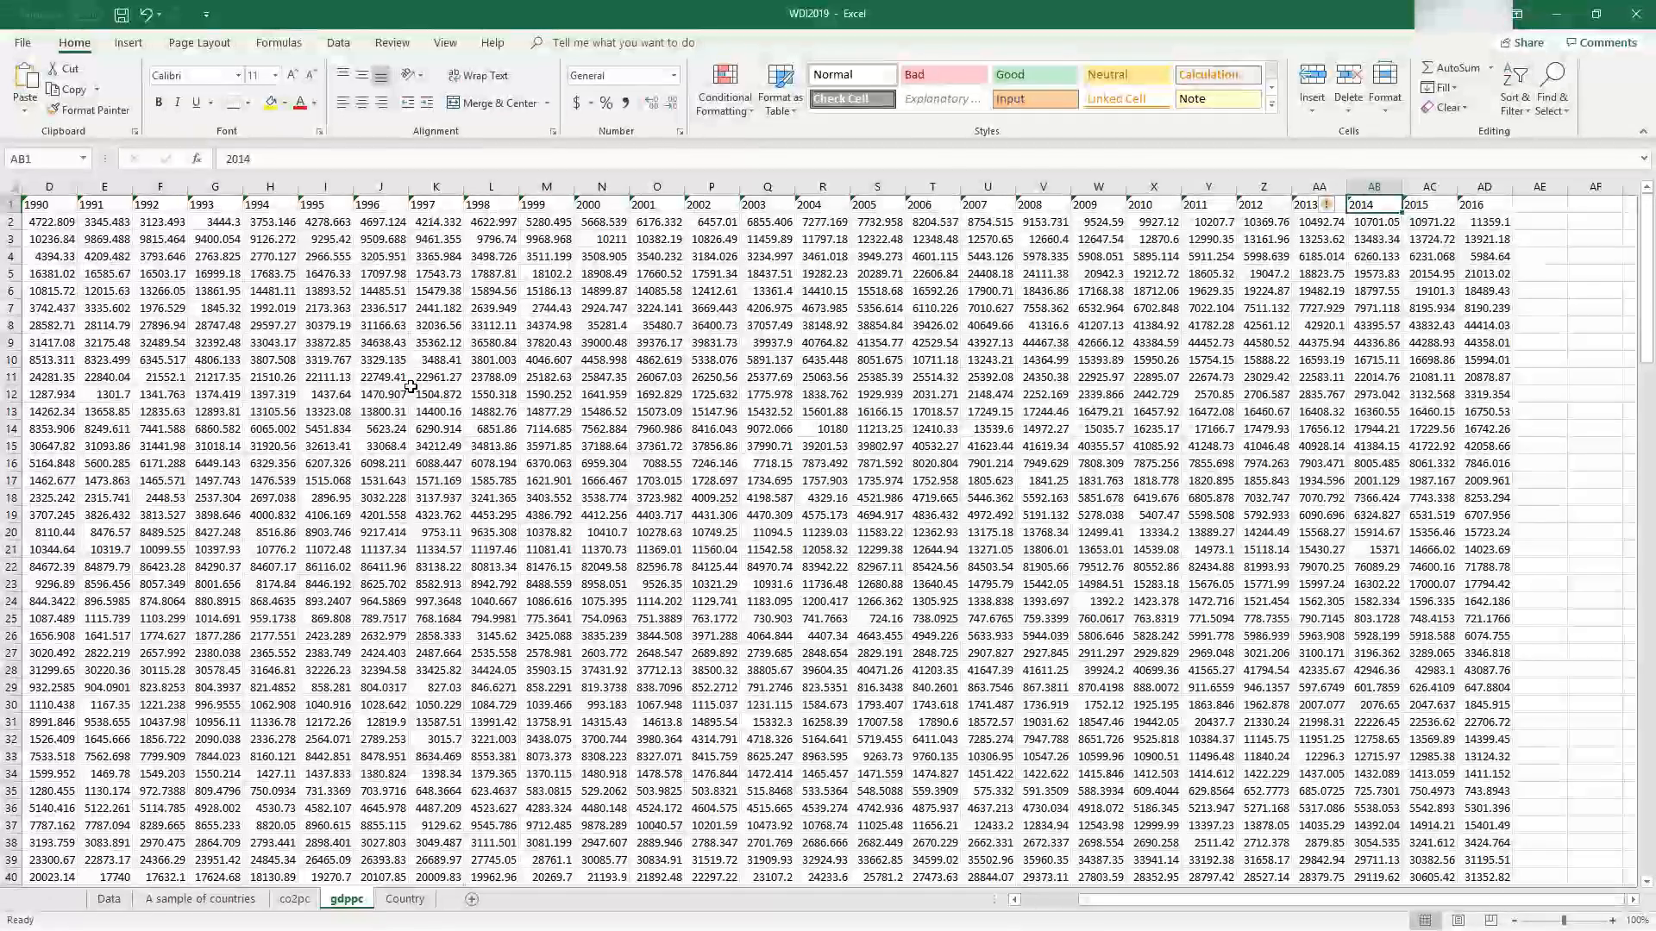
Step: Compare the sample sheet's empty GDPPC column with the first rows of the gdppc sheet's 2014 column
click(235, 901)
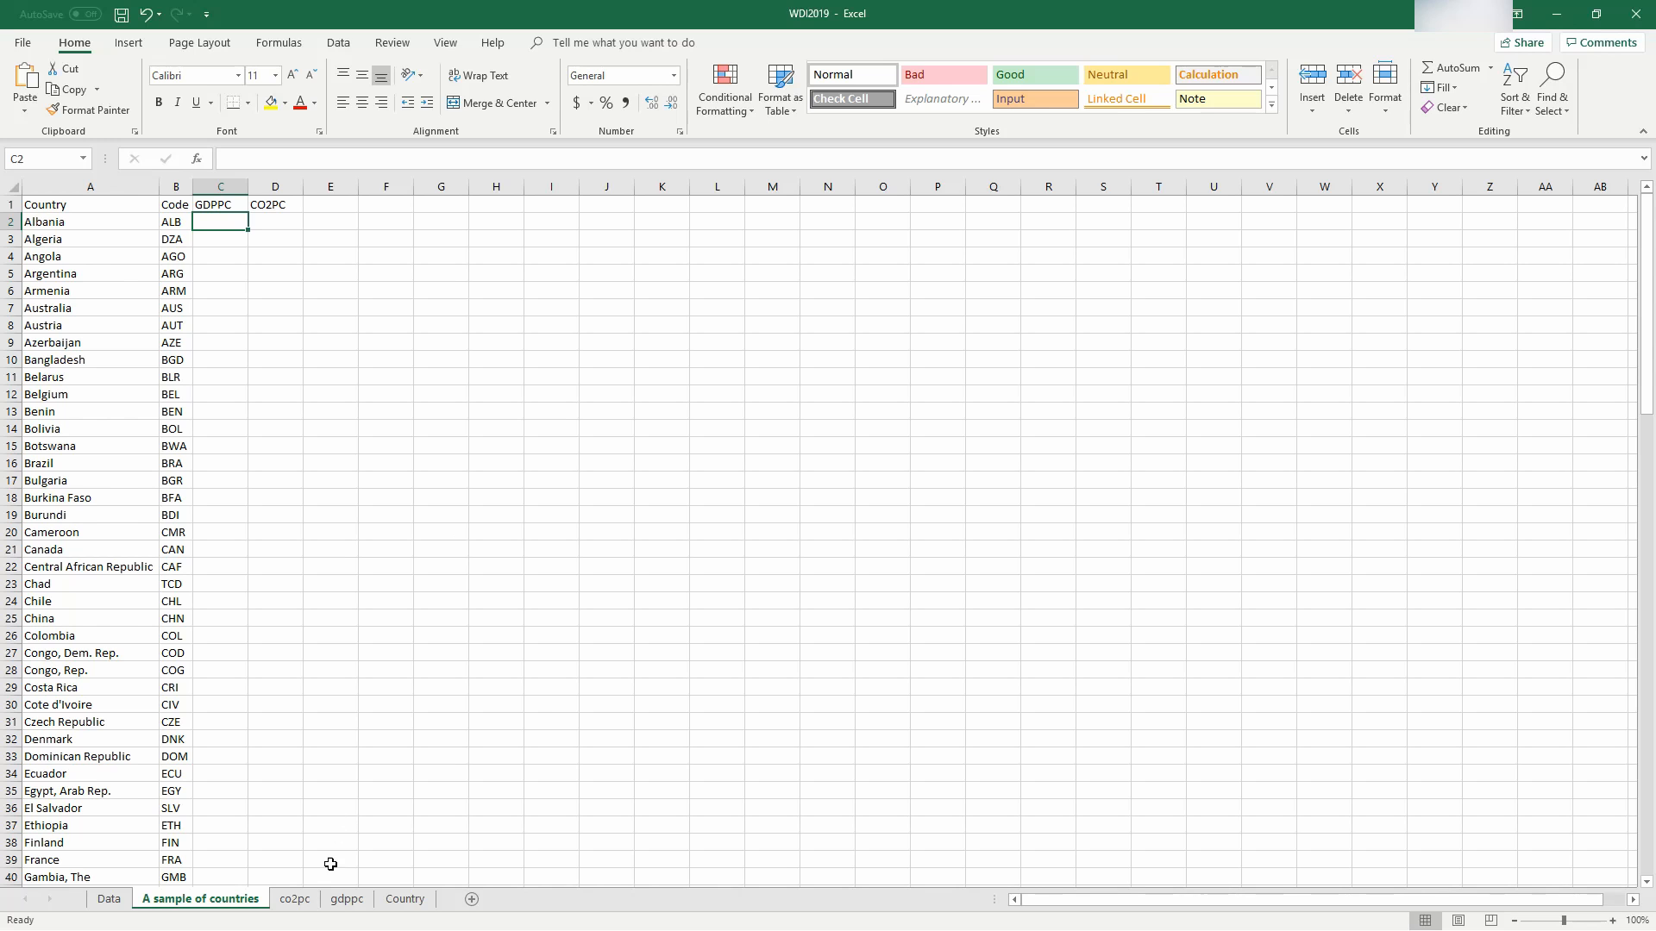
click(345, 898)
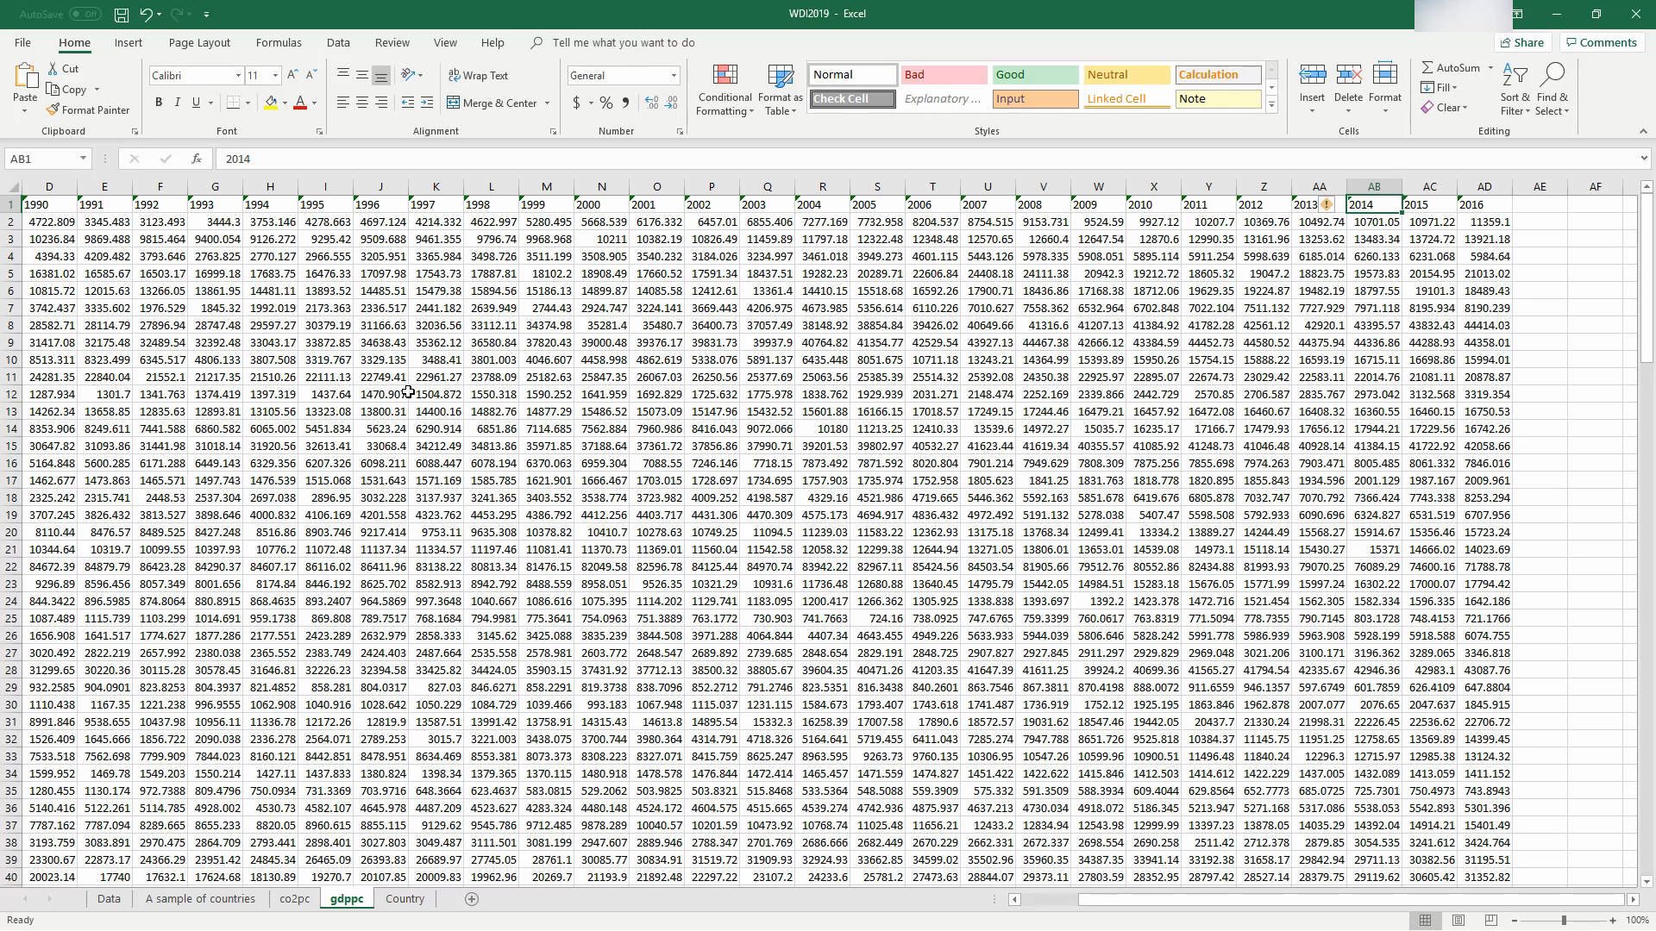
key(Down)
key(Down)
key(Down)
key(Down)
key(Down)
key(Down)
key(Down)
key(Down)
key(Down)
key(Down)
key(Down)
key(Up)
key(Up)
key(Up)
key(Up)
key(Up)
key(Up)
key(Up)
key(Up)
key(Up)
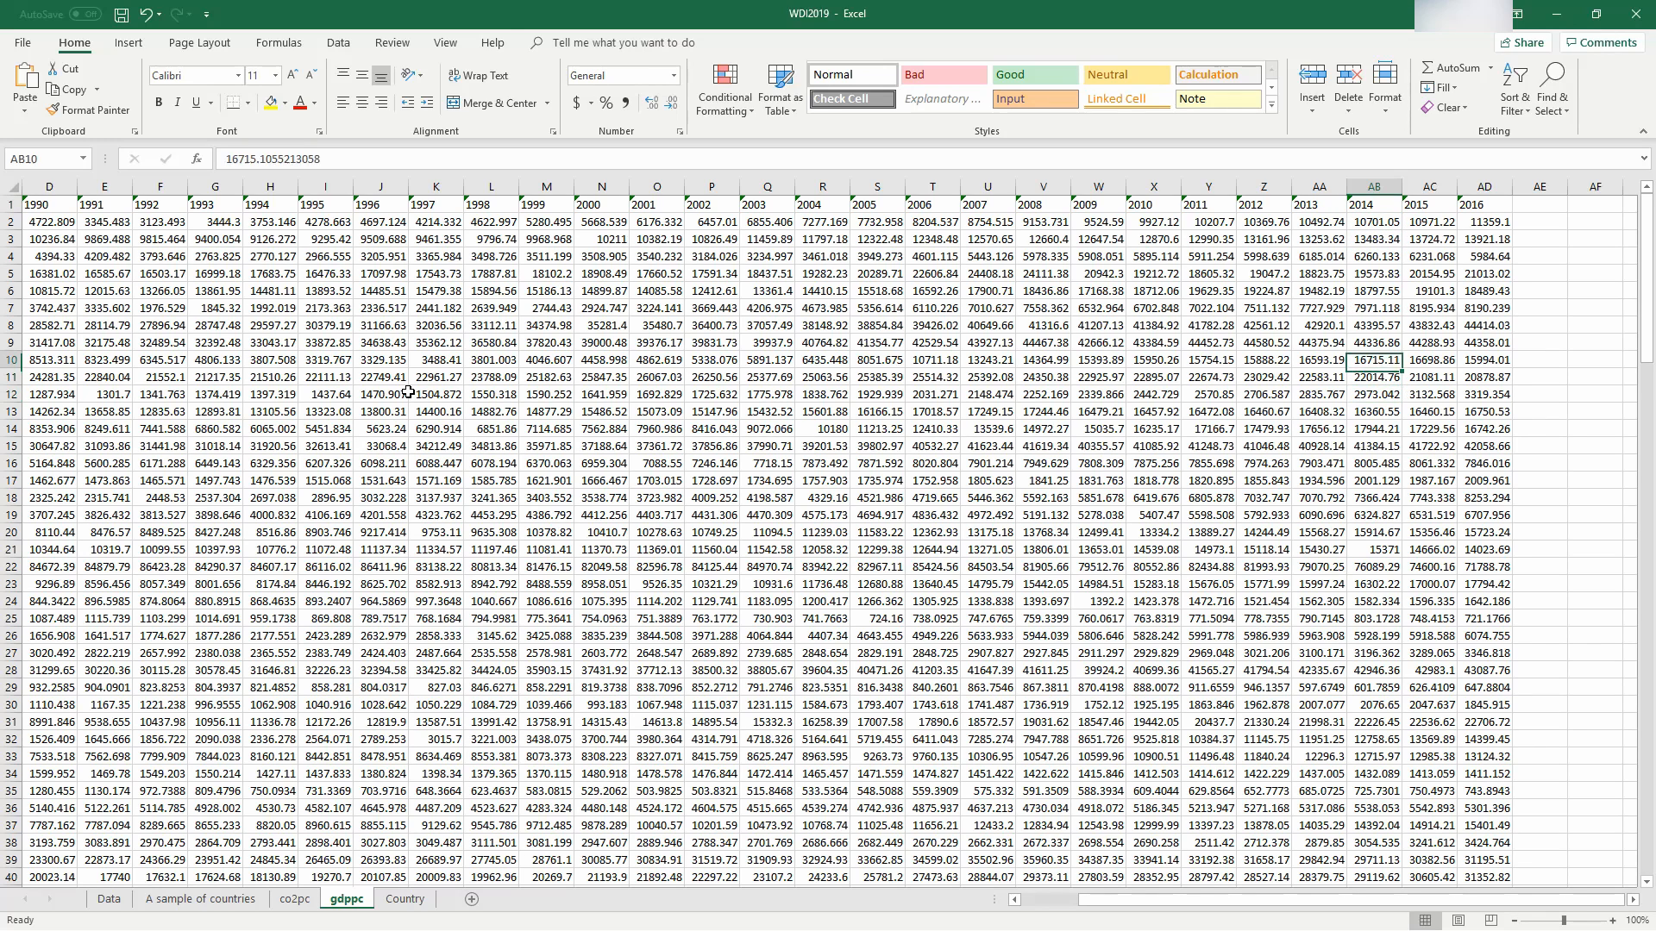
key(Up)
key(Up)
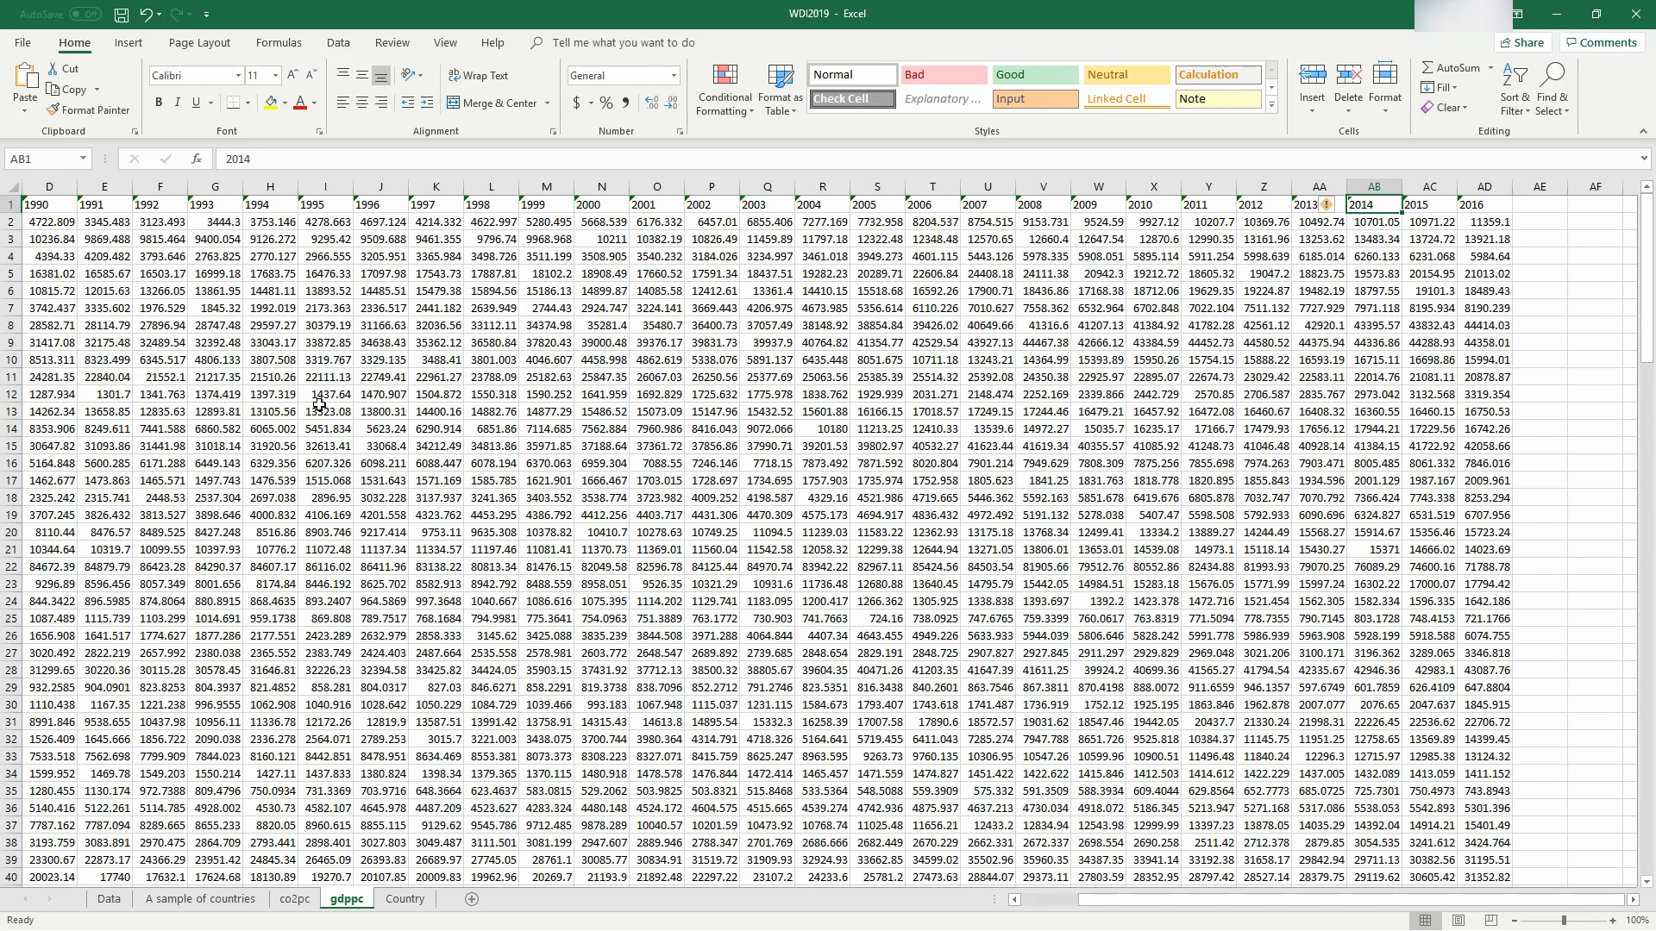
Step: Enter =VLOOKUP(B2,gdppc!$A$2:$AB$160,28,FALSE) in Albania's GDPPC cell, C2, on the sample sheet
click(239, 900)
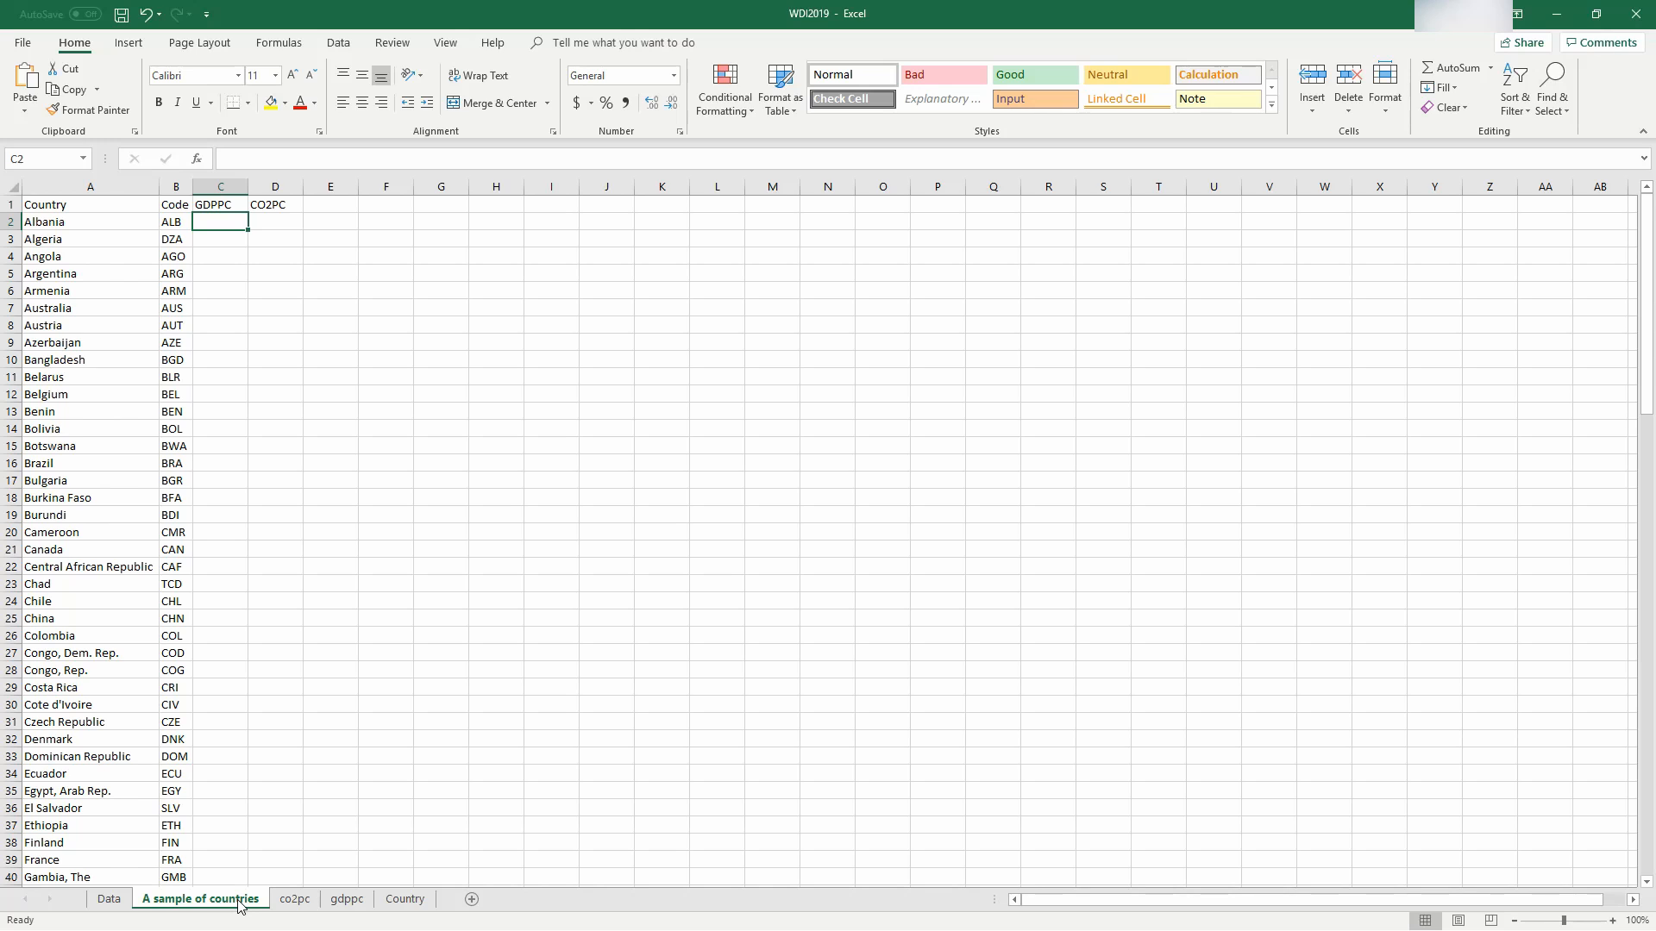
text(=)
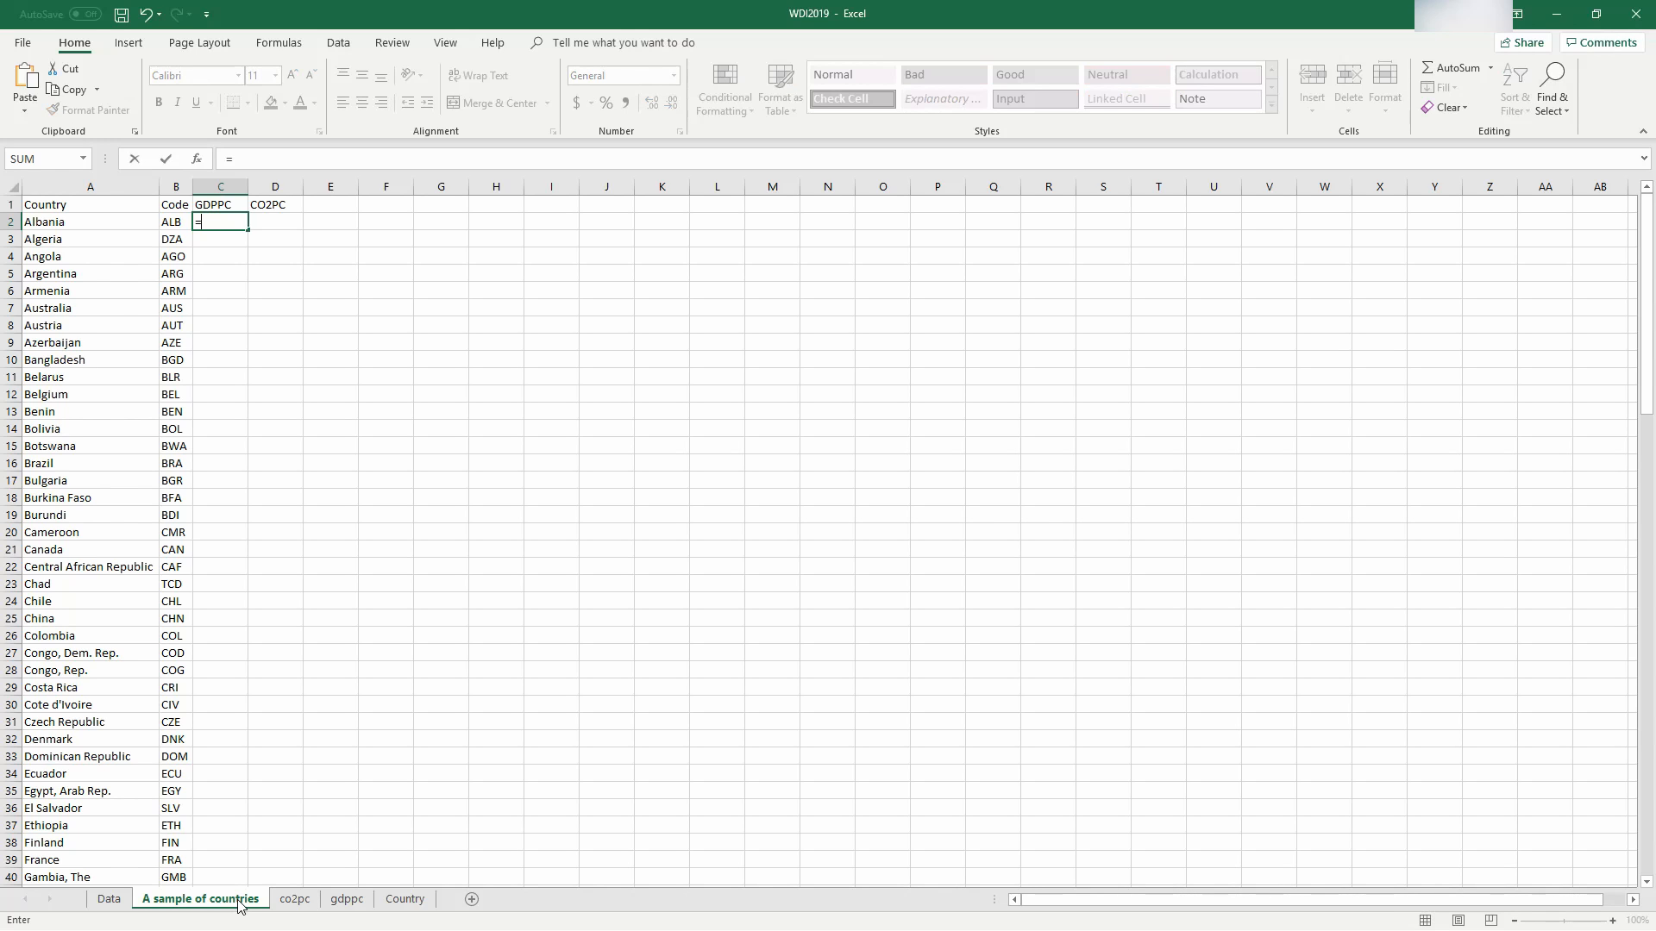
text(VL)
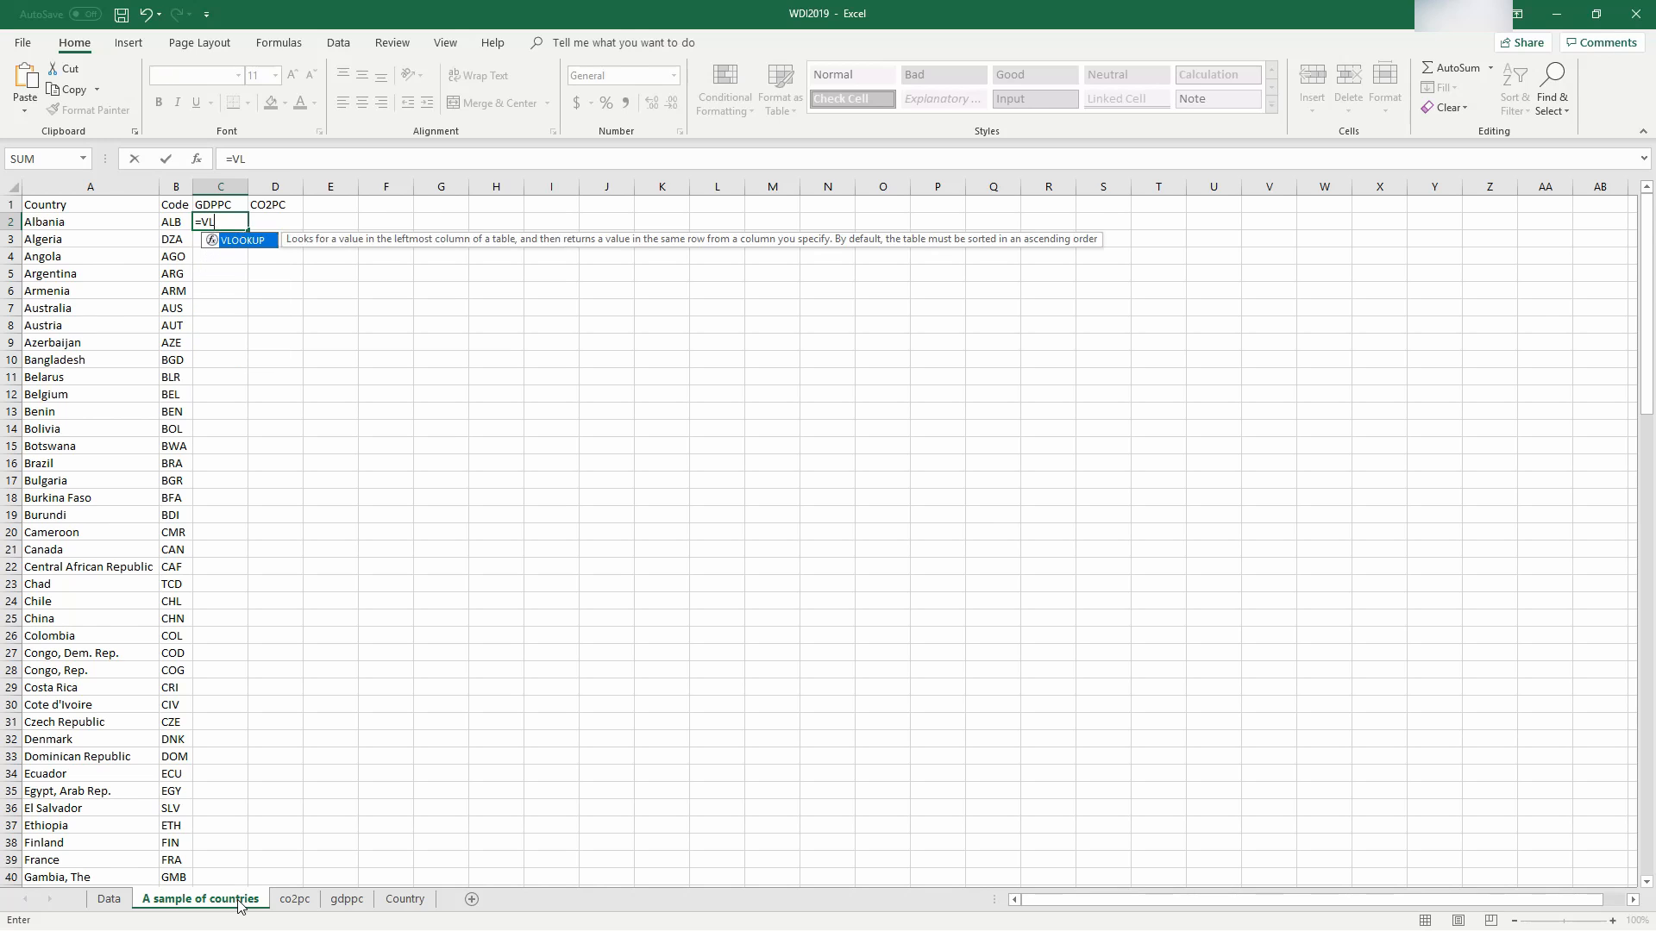
text(OOKUP()
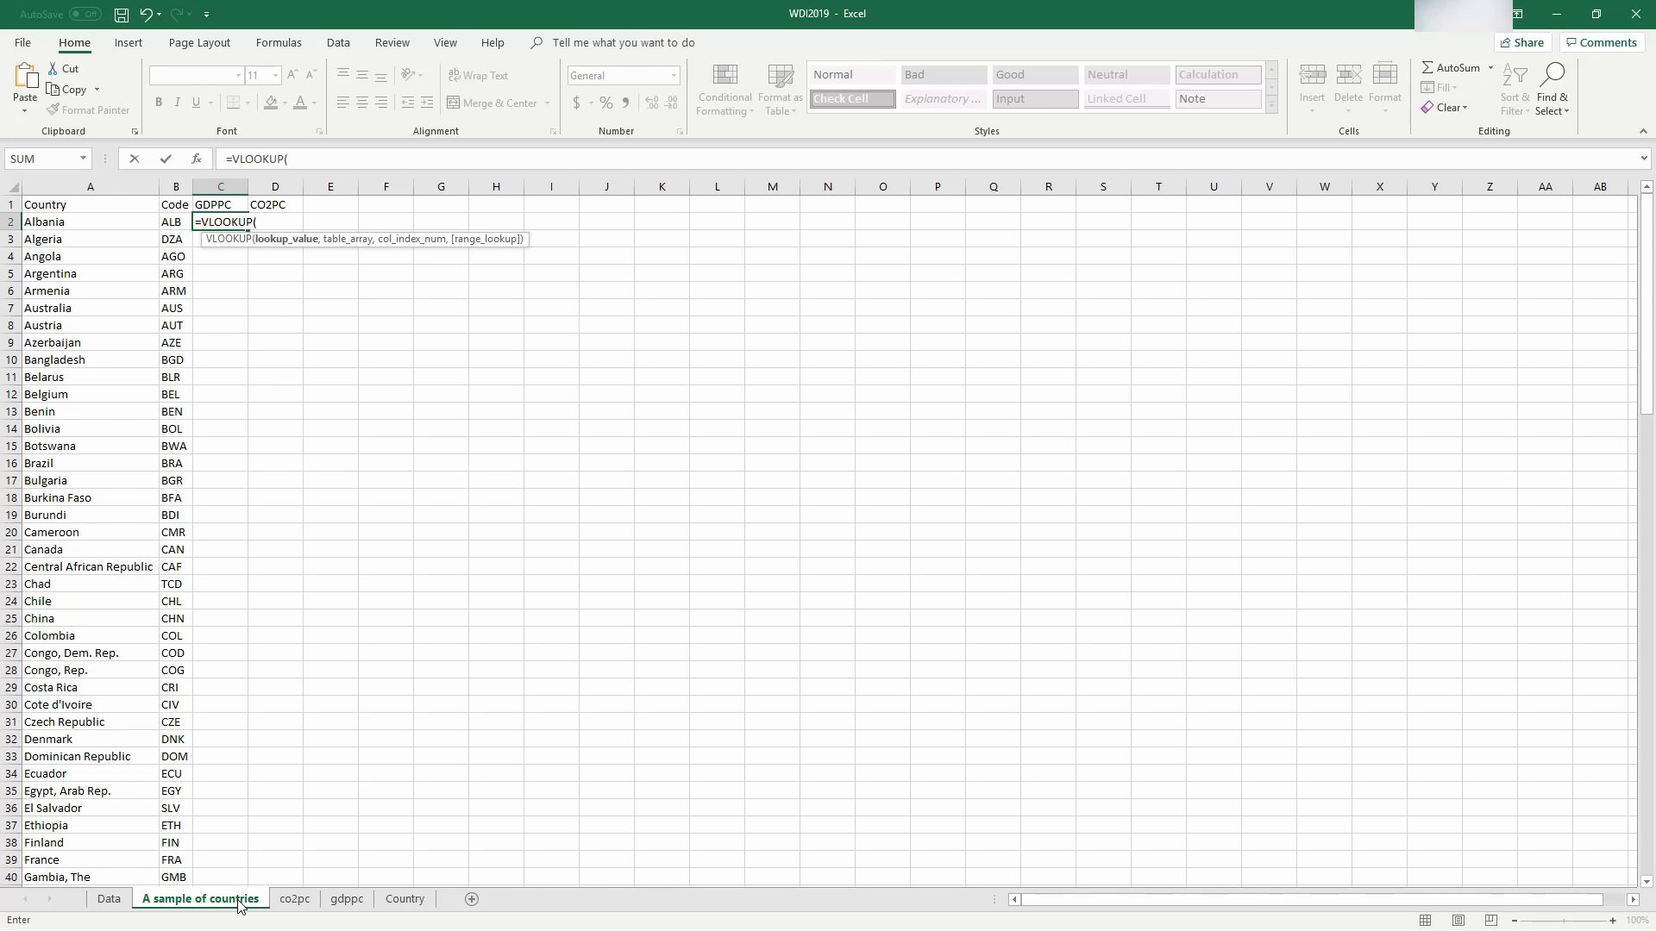
text(B2)
text(,)
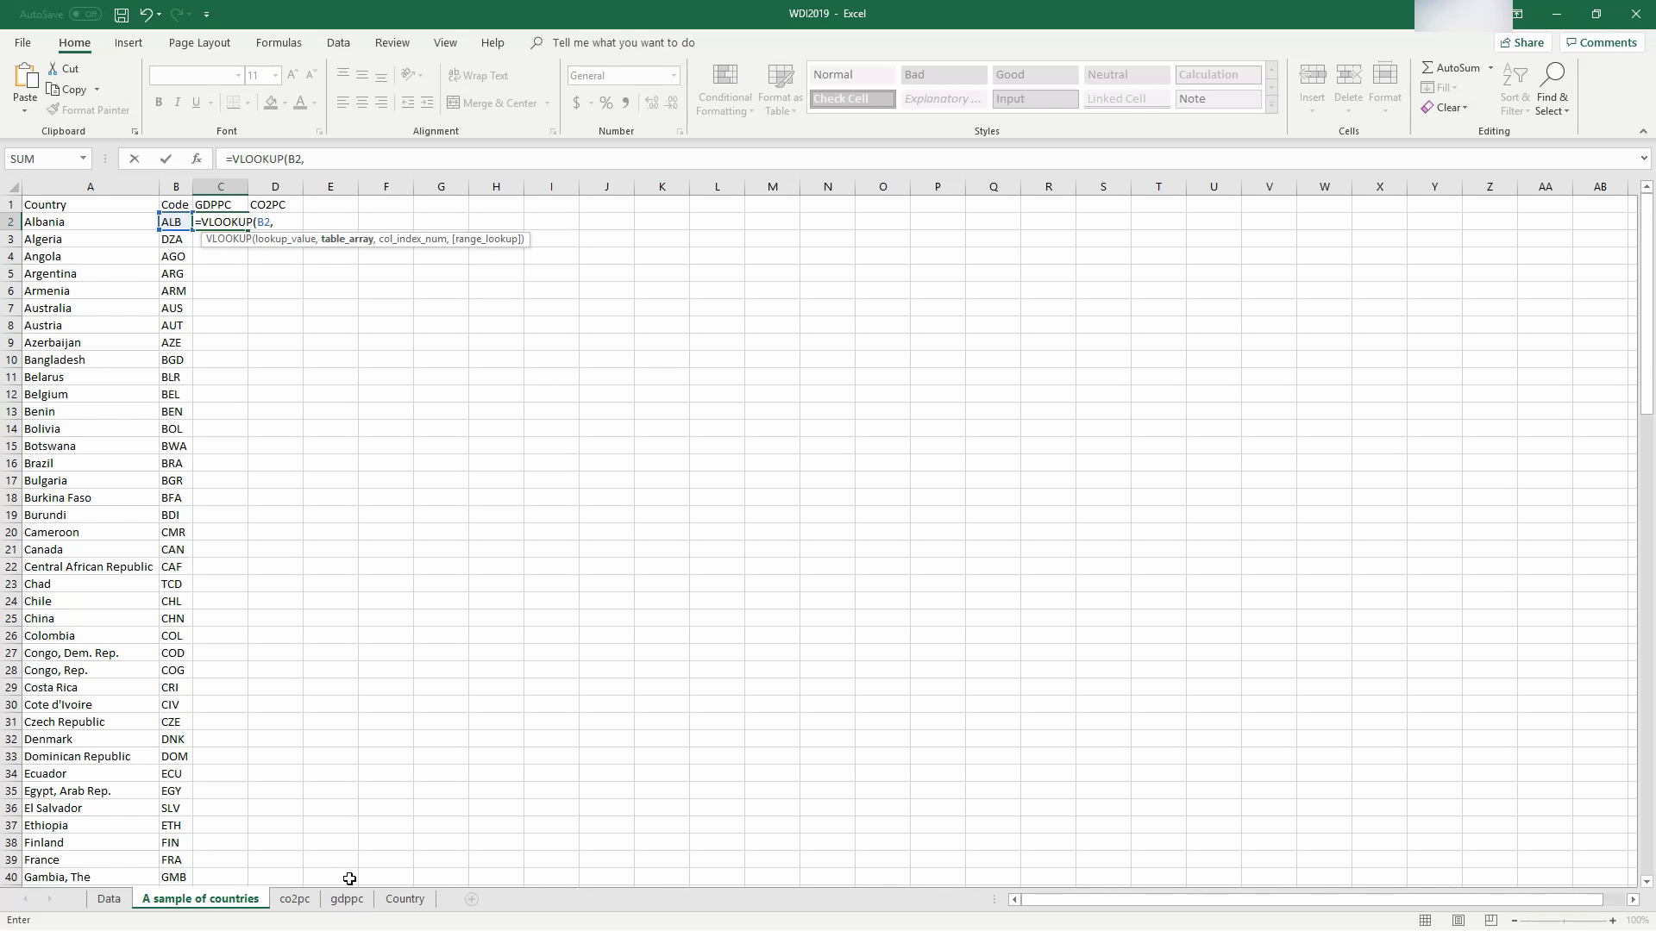
text(gdppc!$A$2:)
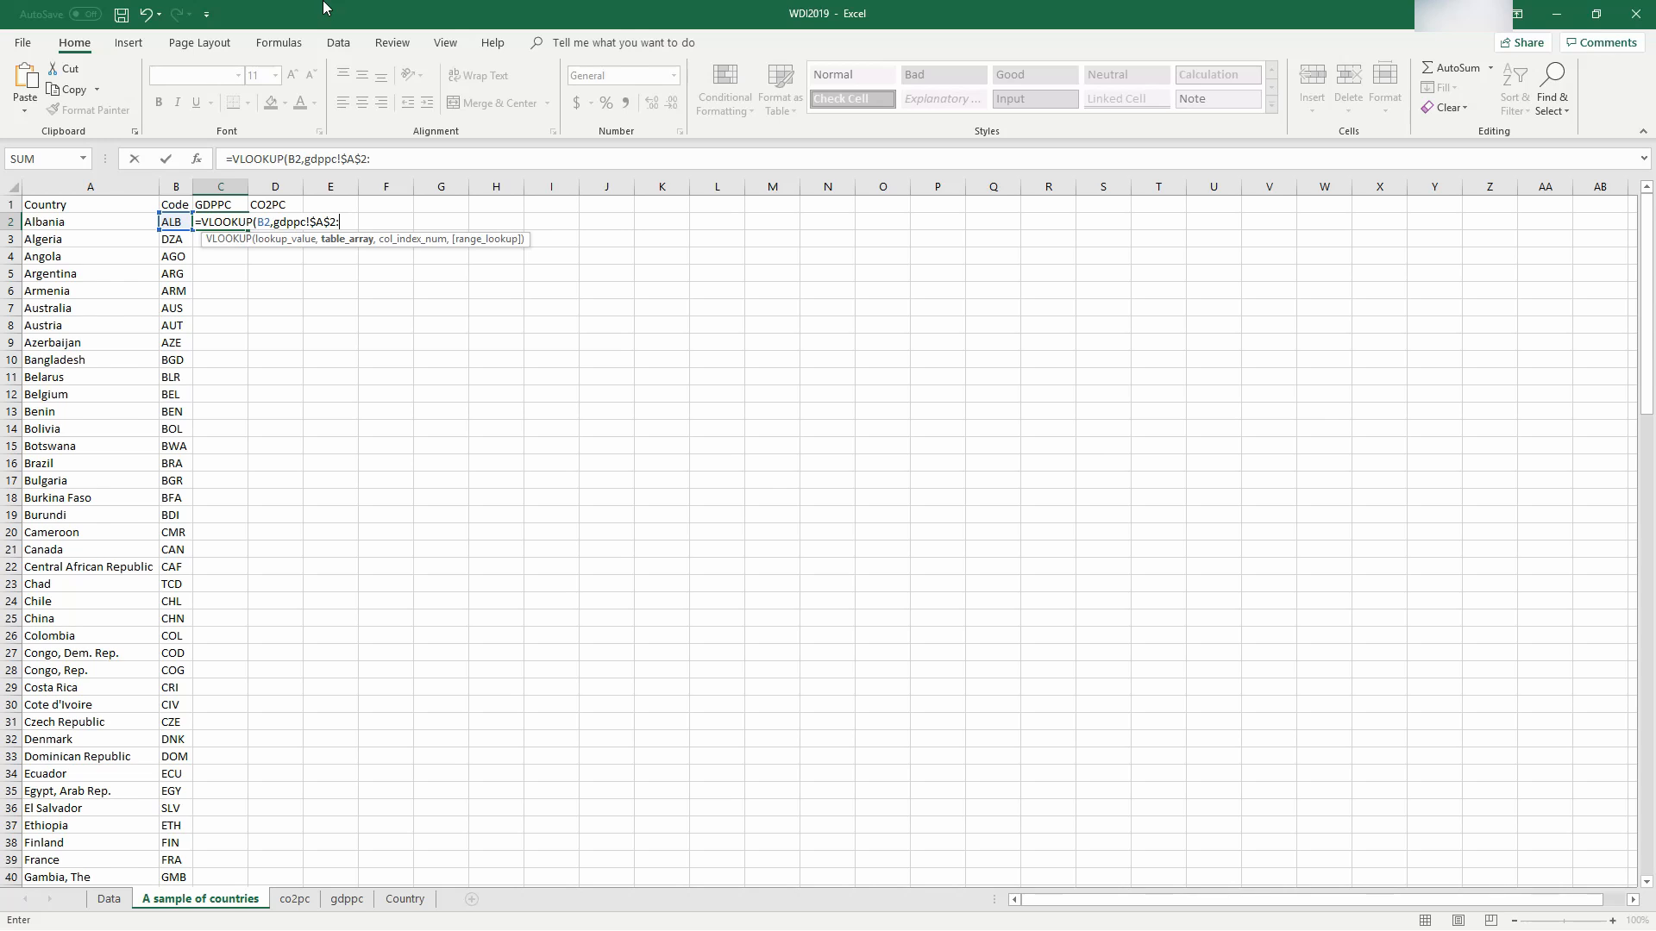
text($AB$160,)
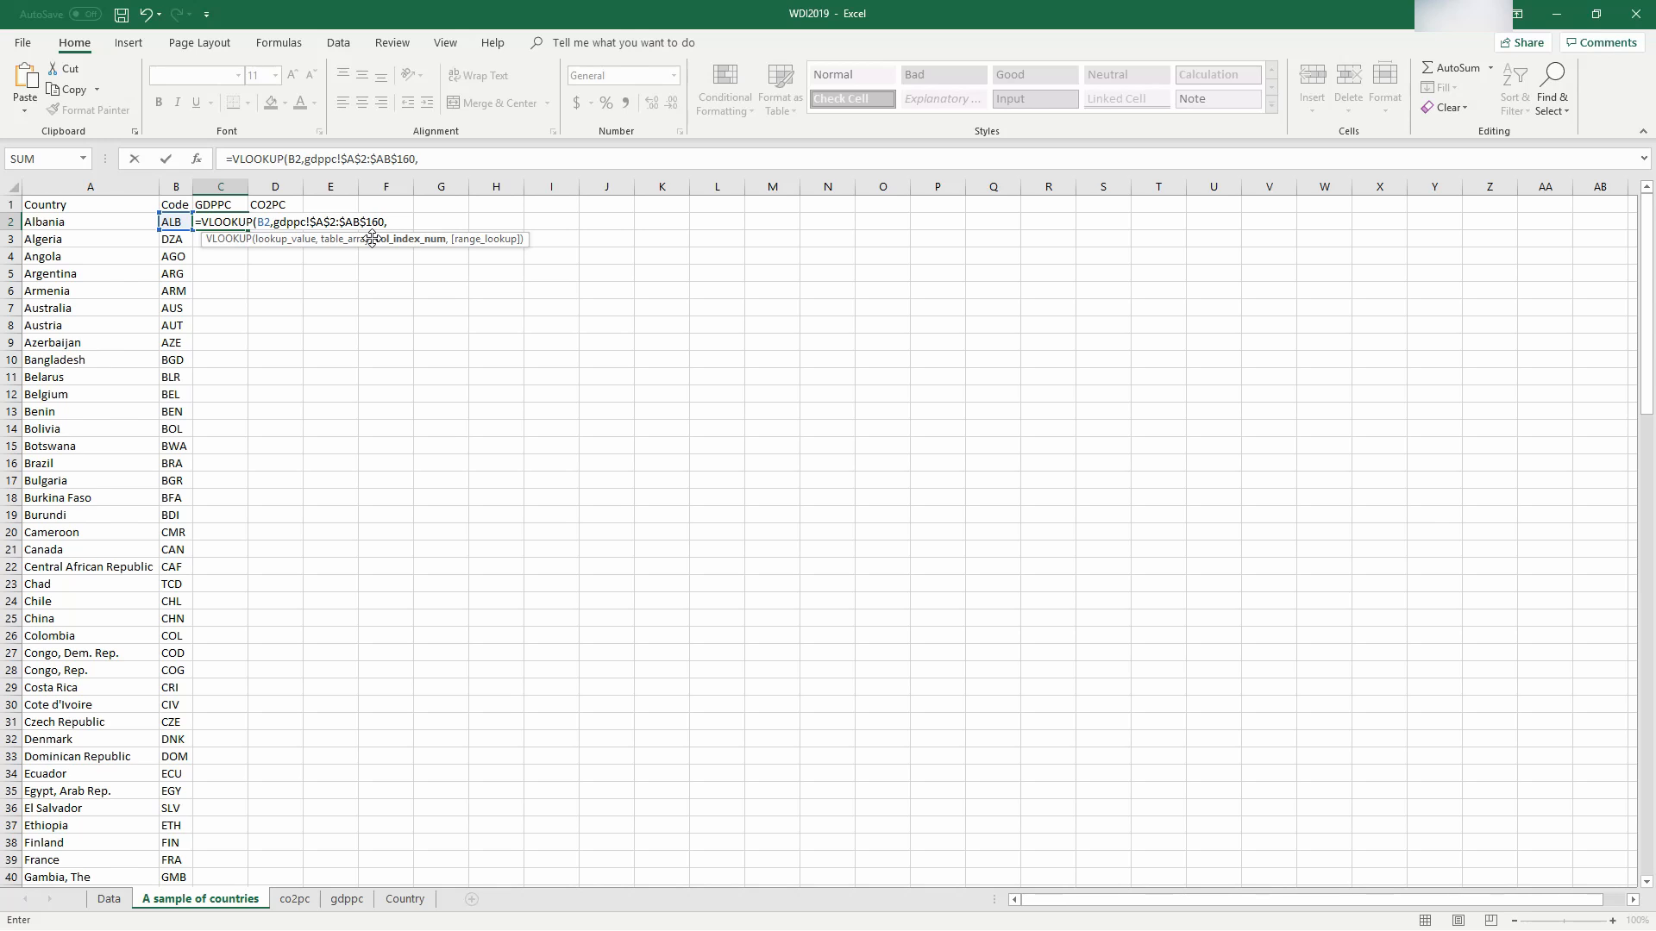
text(228)
key(BackSpace)
key(BackSpace)
text(8,)
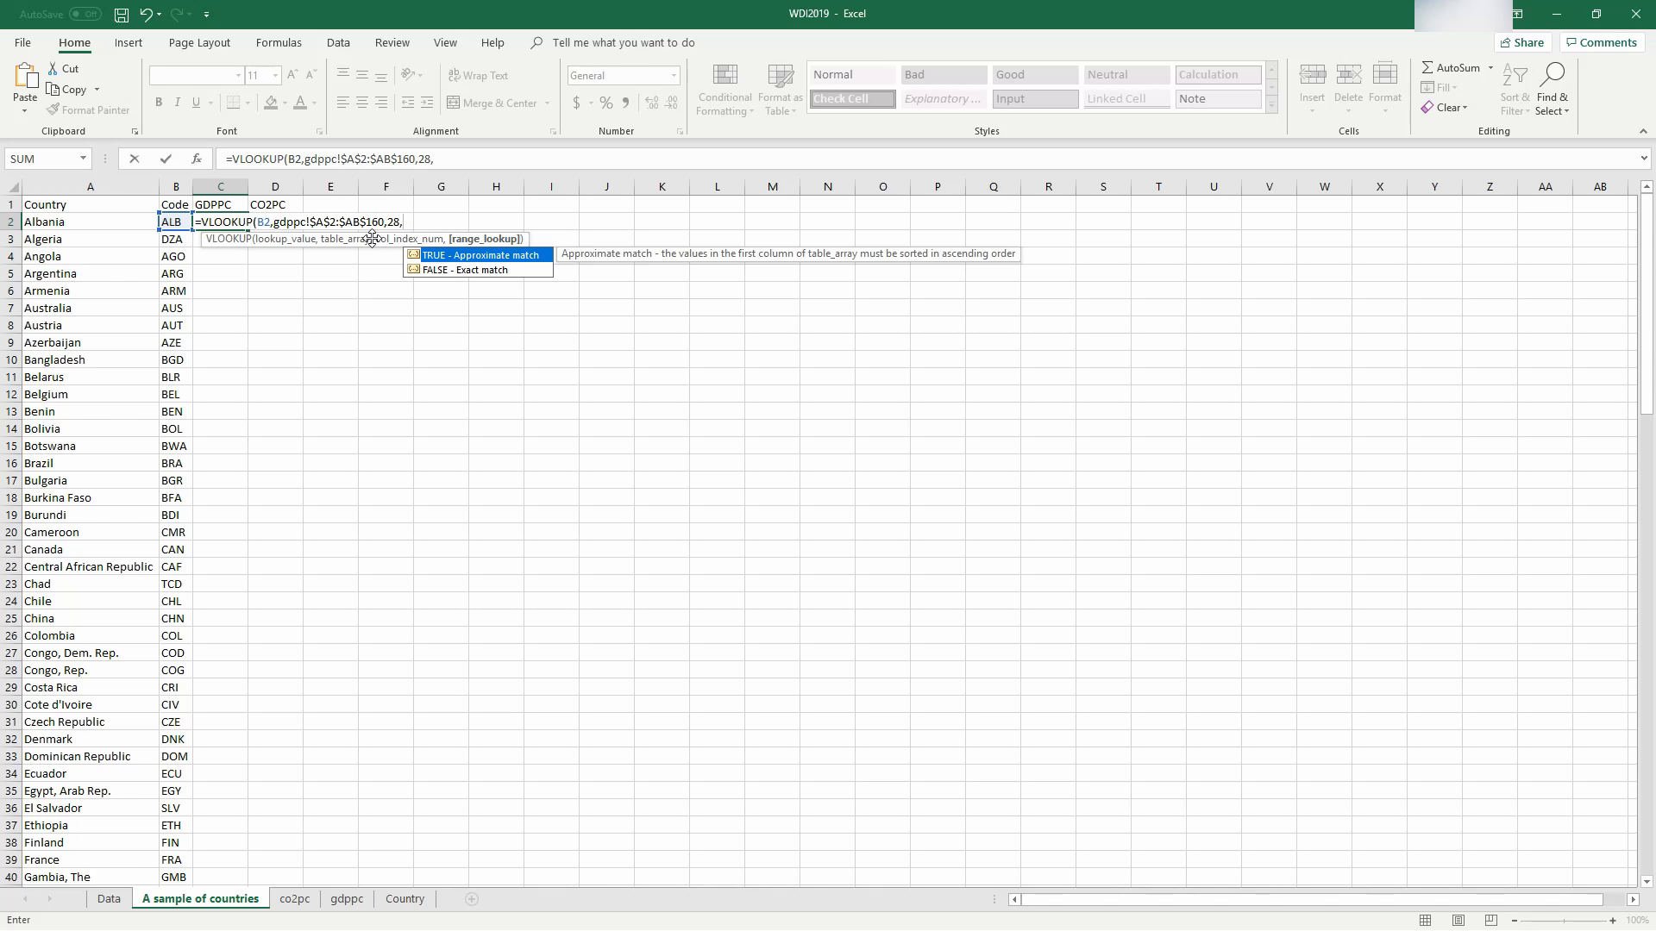
text(FALSE)
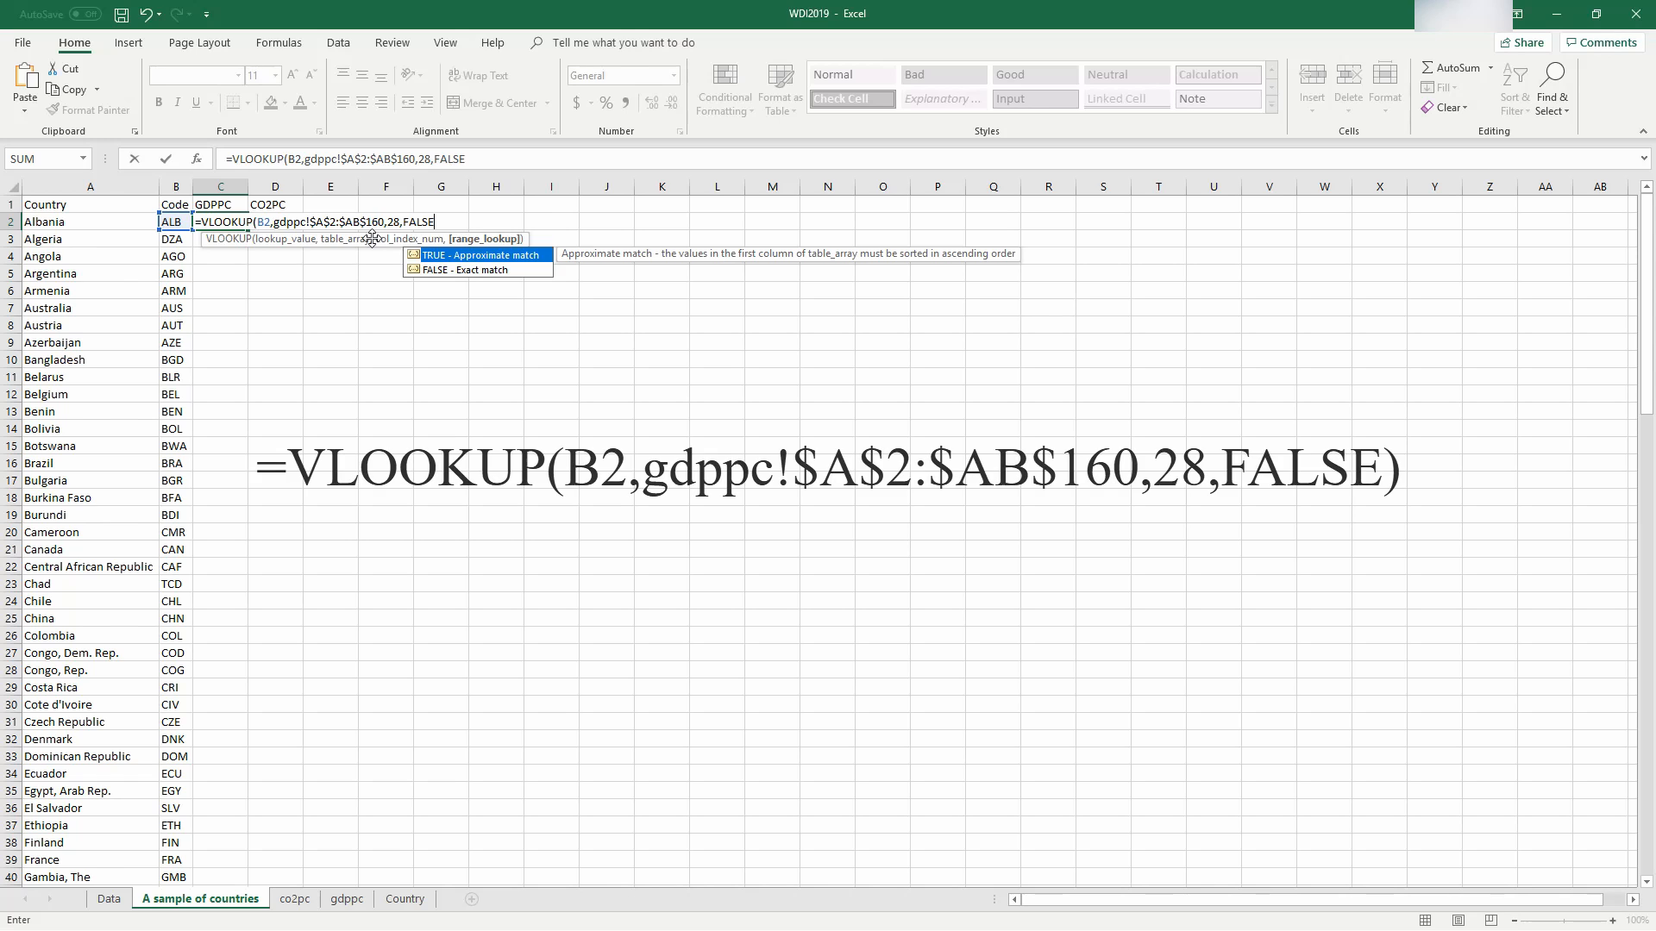
text())
key(Return)
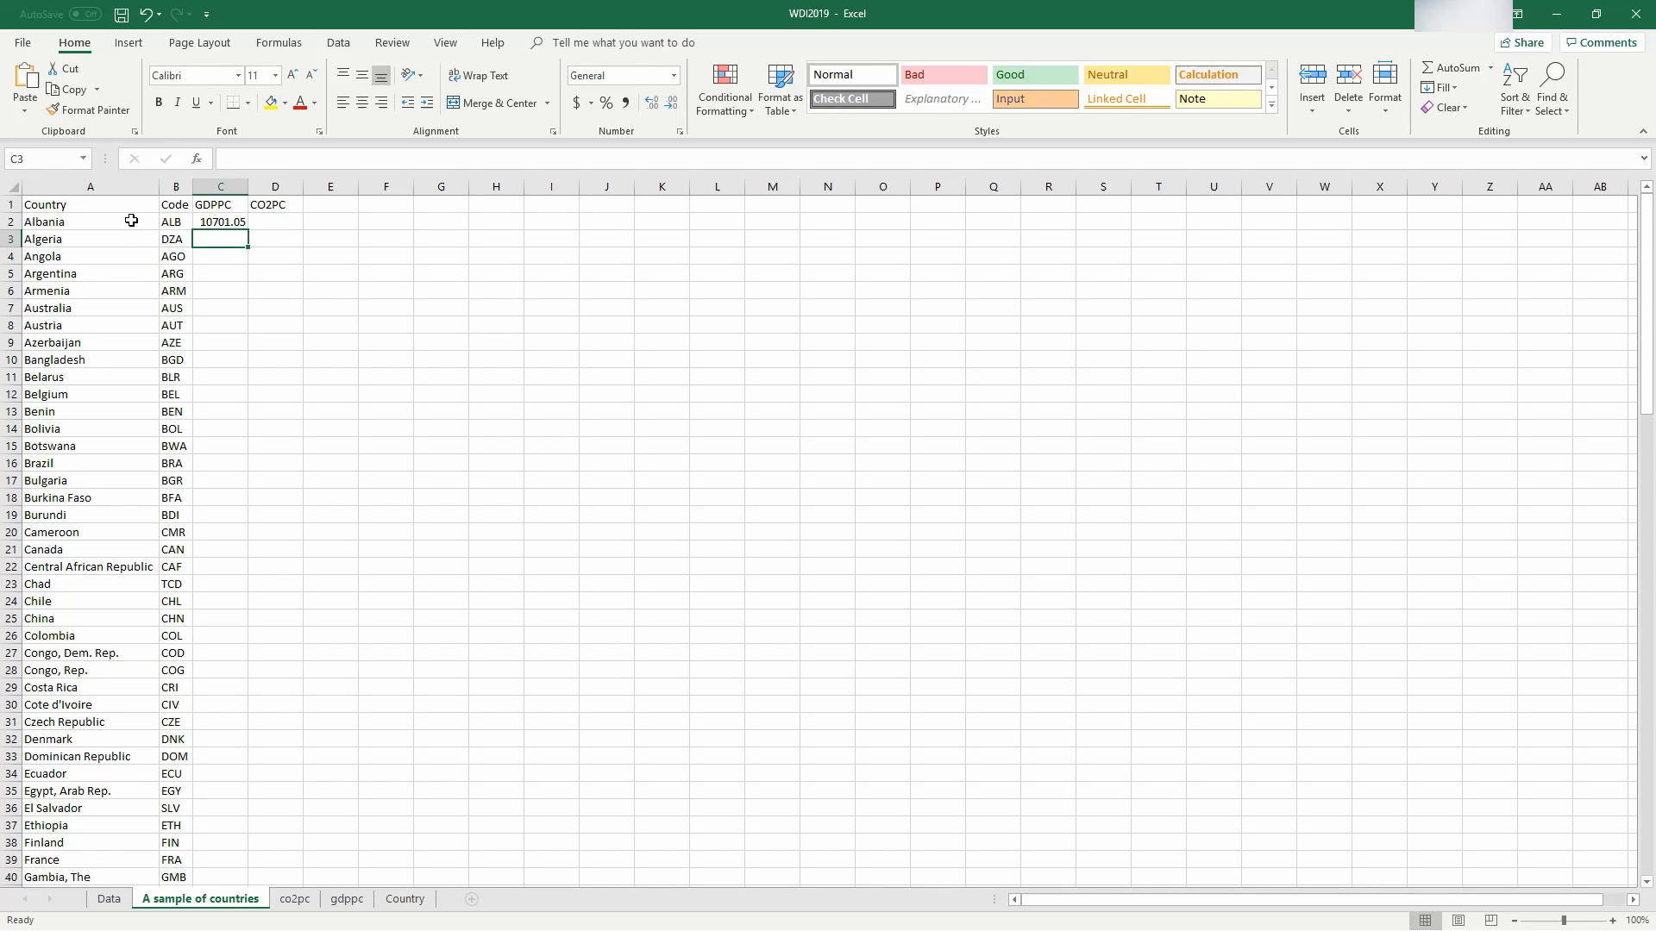
Step: Check Albania's GDPPC lookup result against its 2014 value in cell AB2 of the gdppc sheet
click(230, 221)
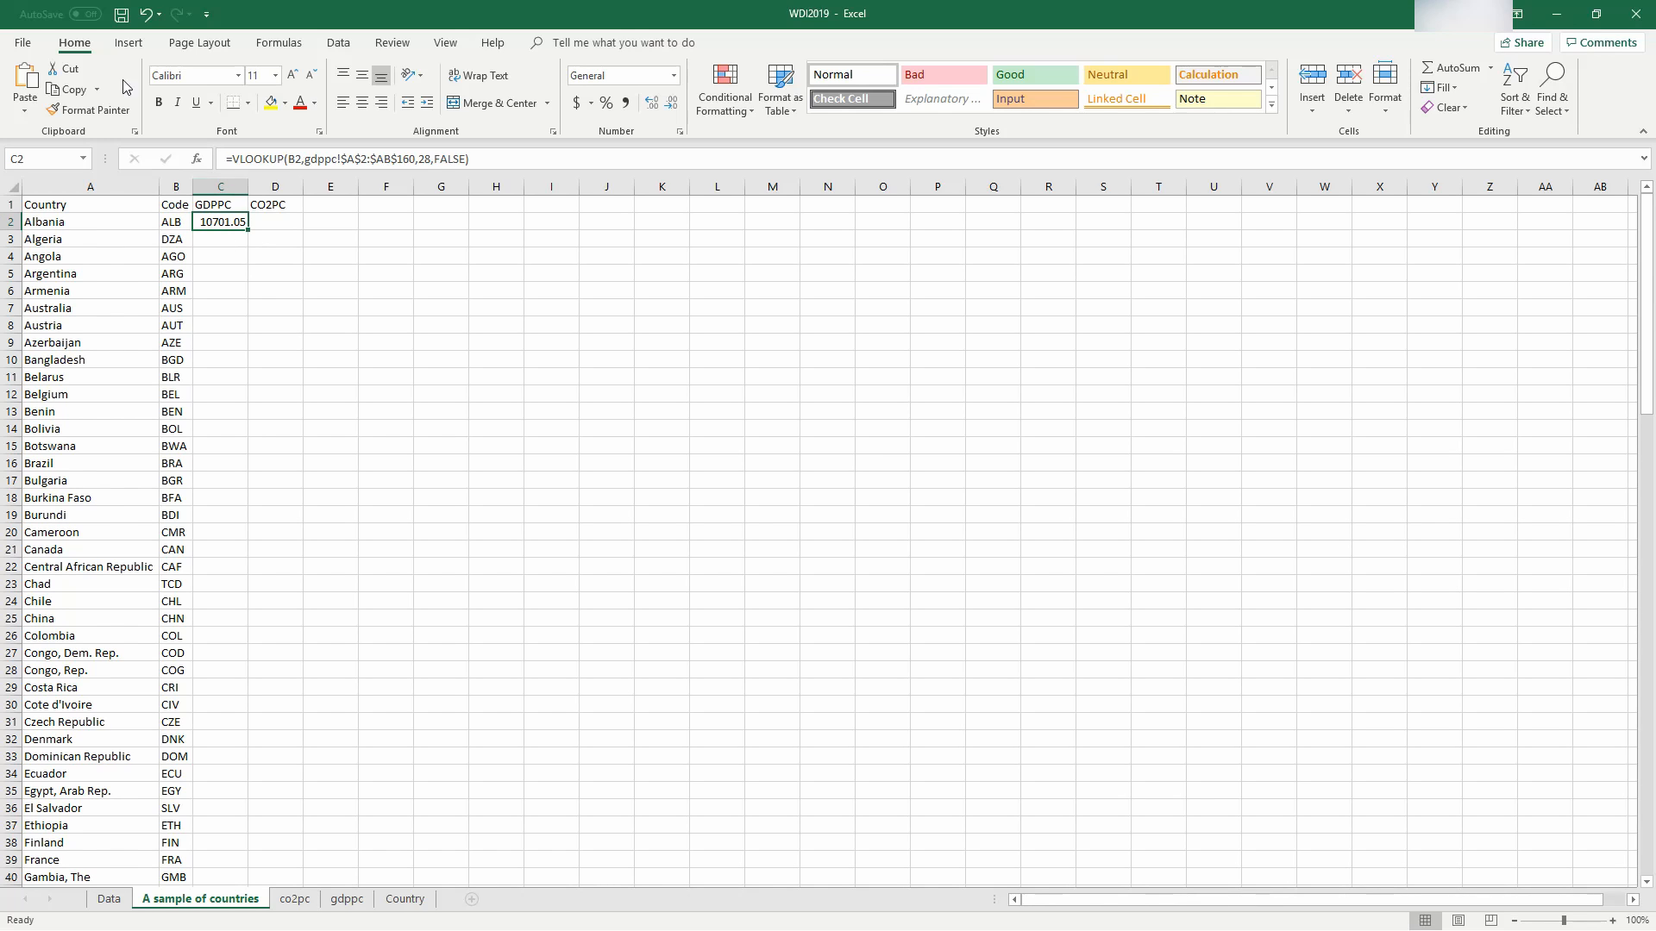
click(348, 899)
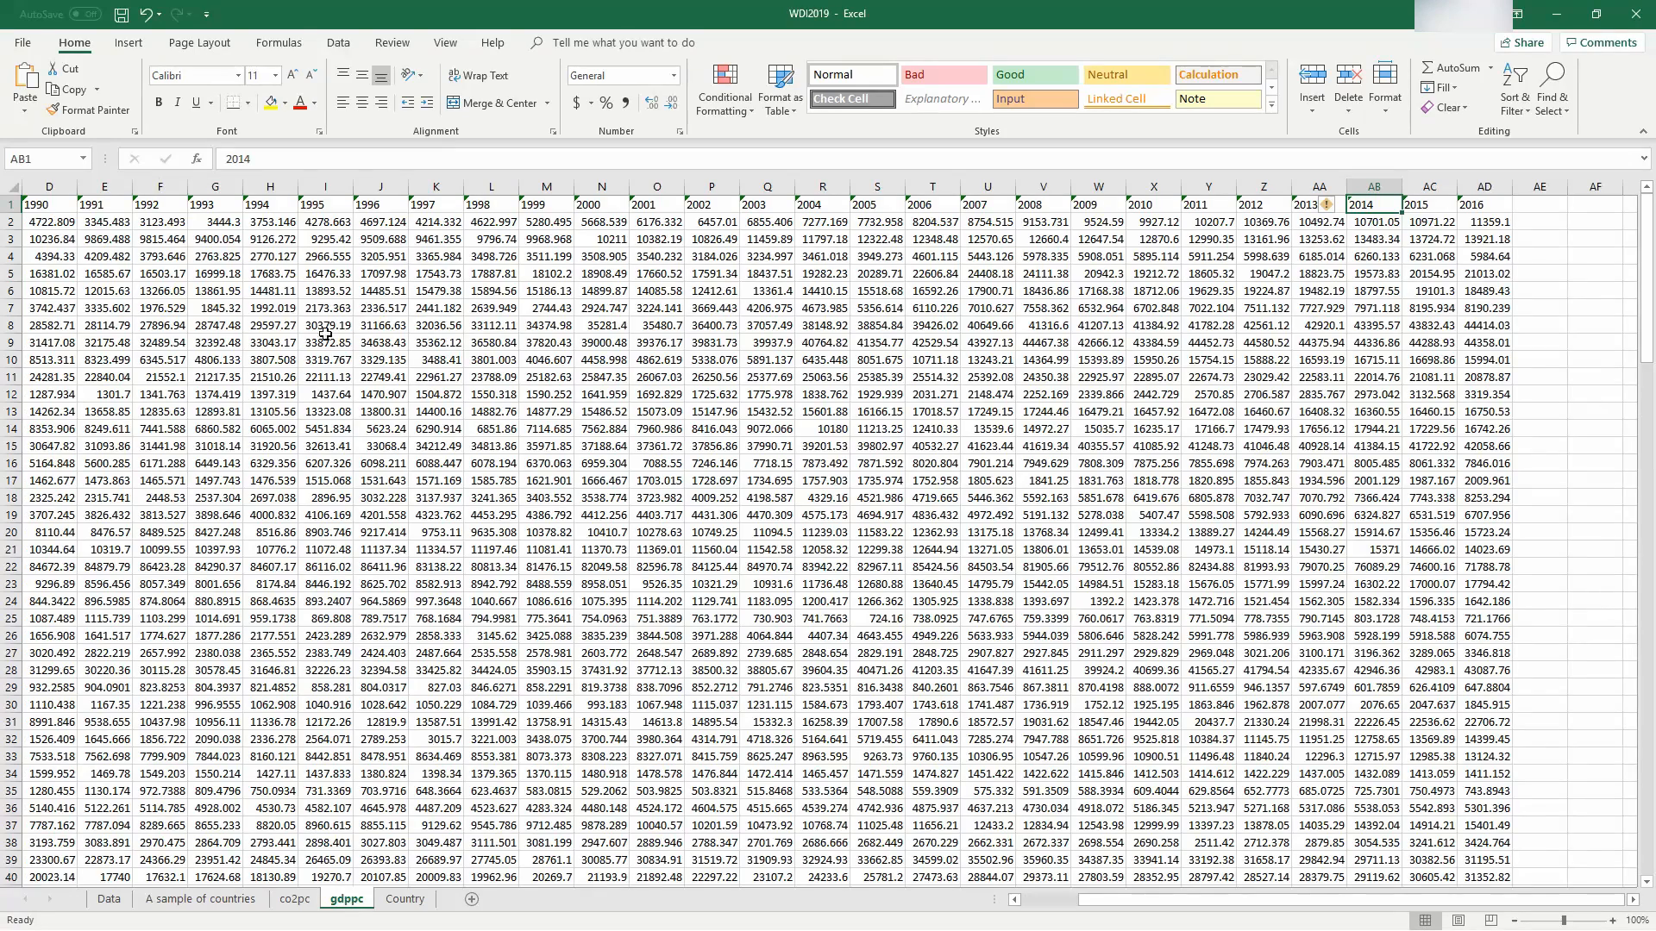
drag(1354, 900, 1298, 899)
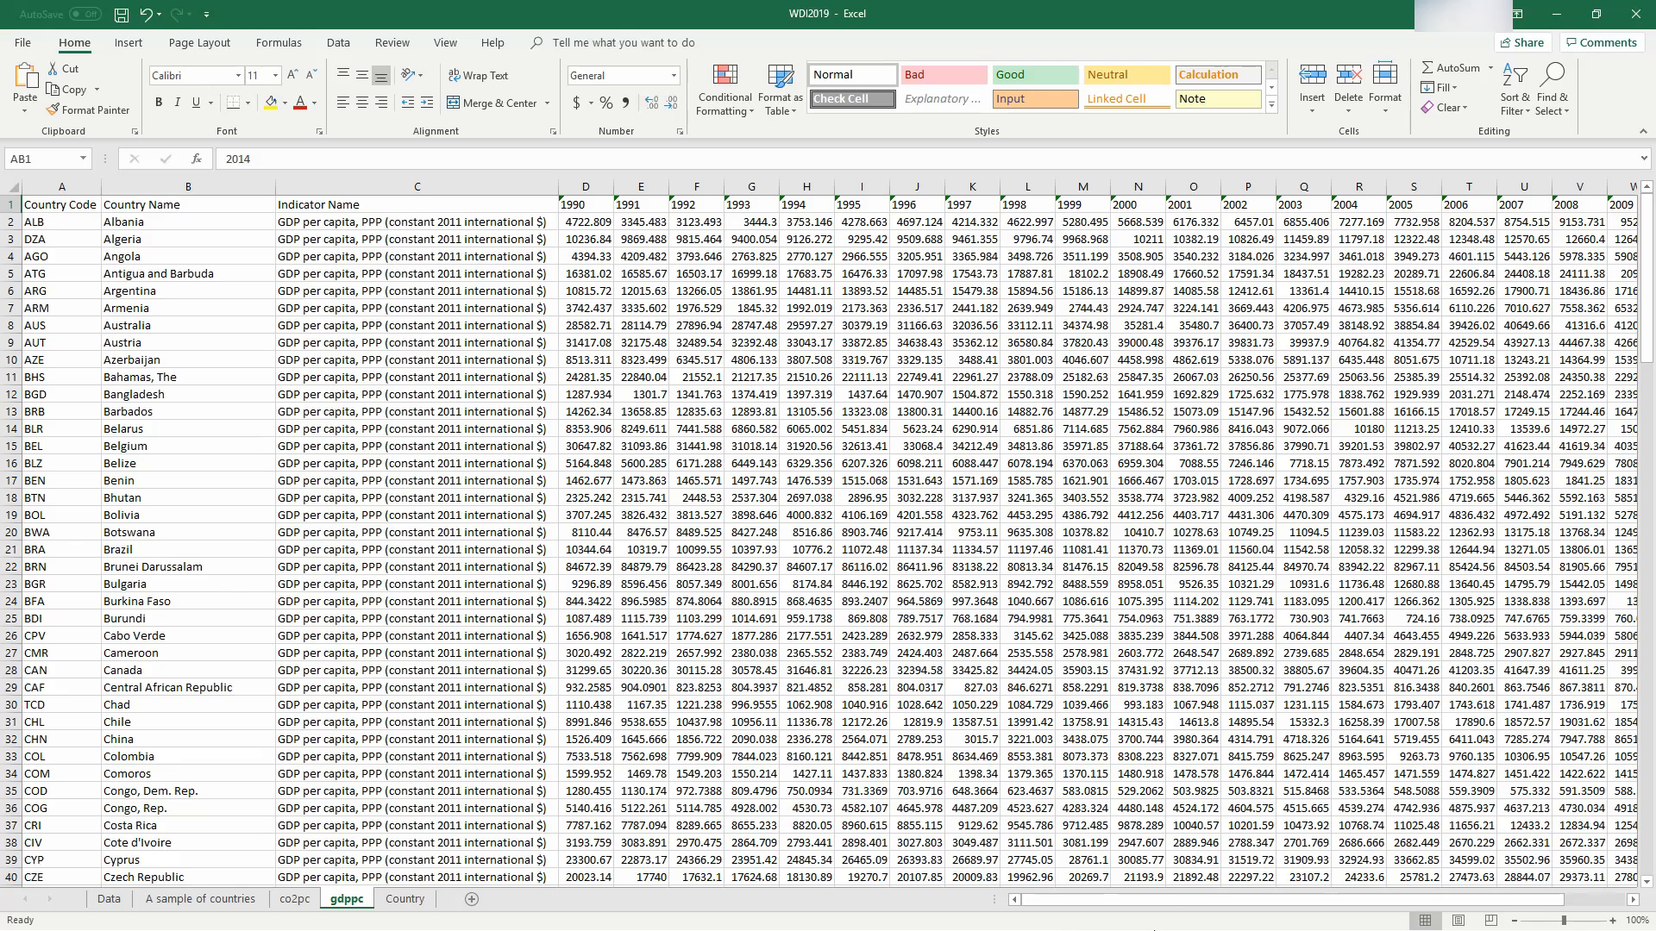
drag(1152, 899, 1207, 899)
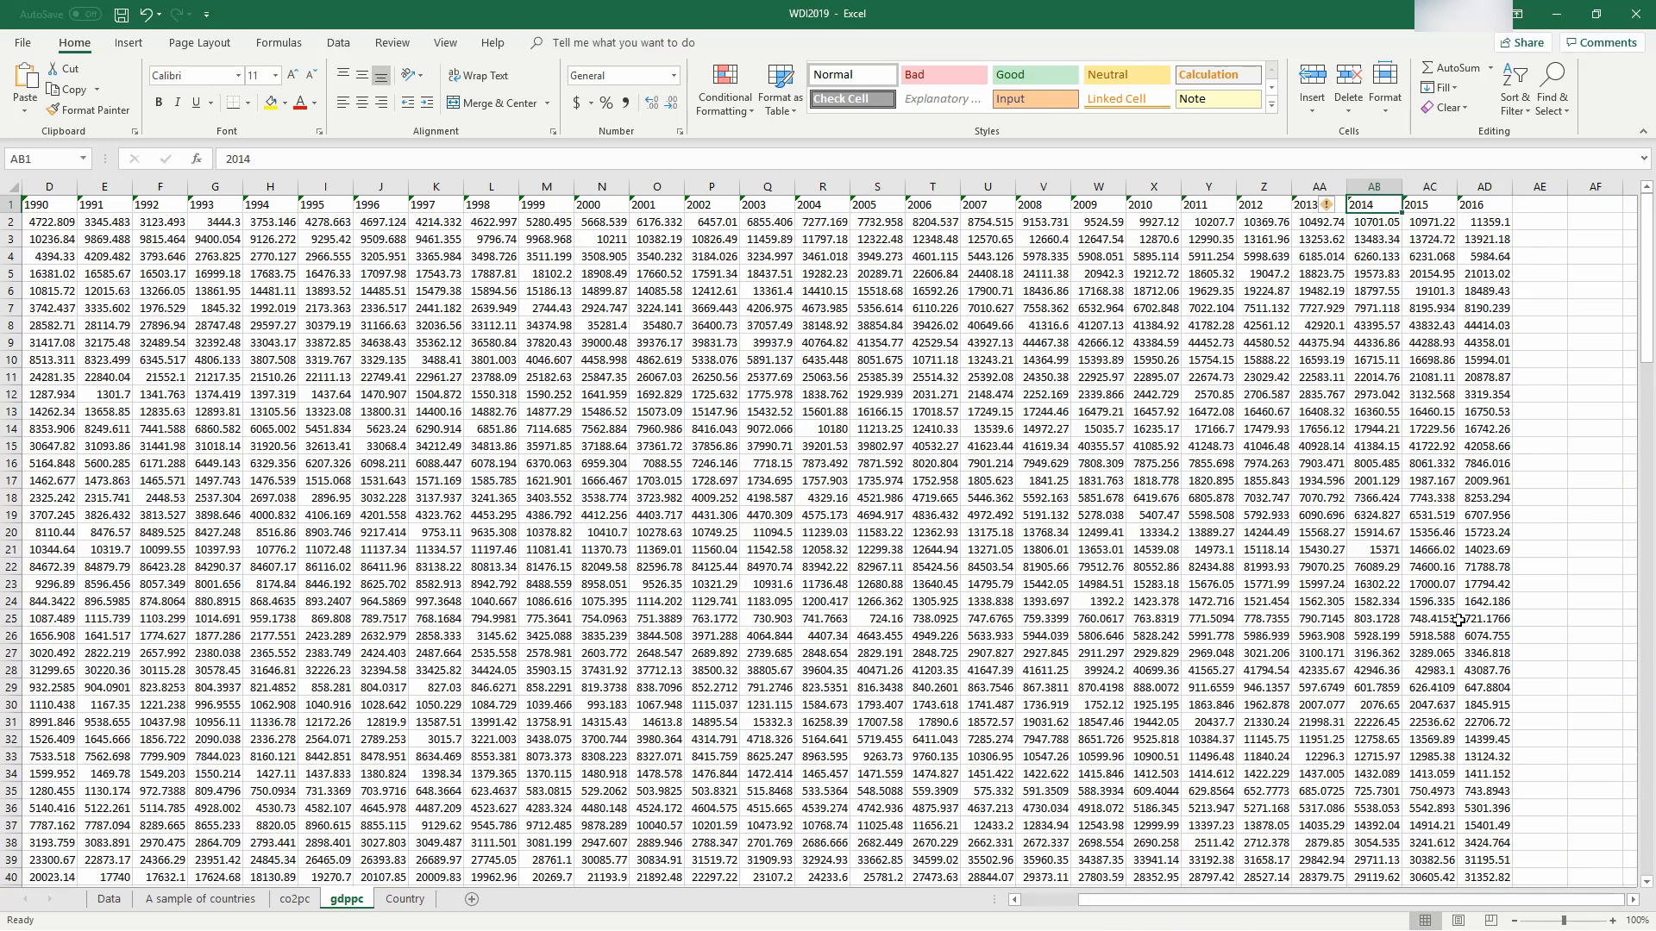
click(1390, 221)
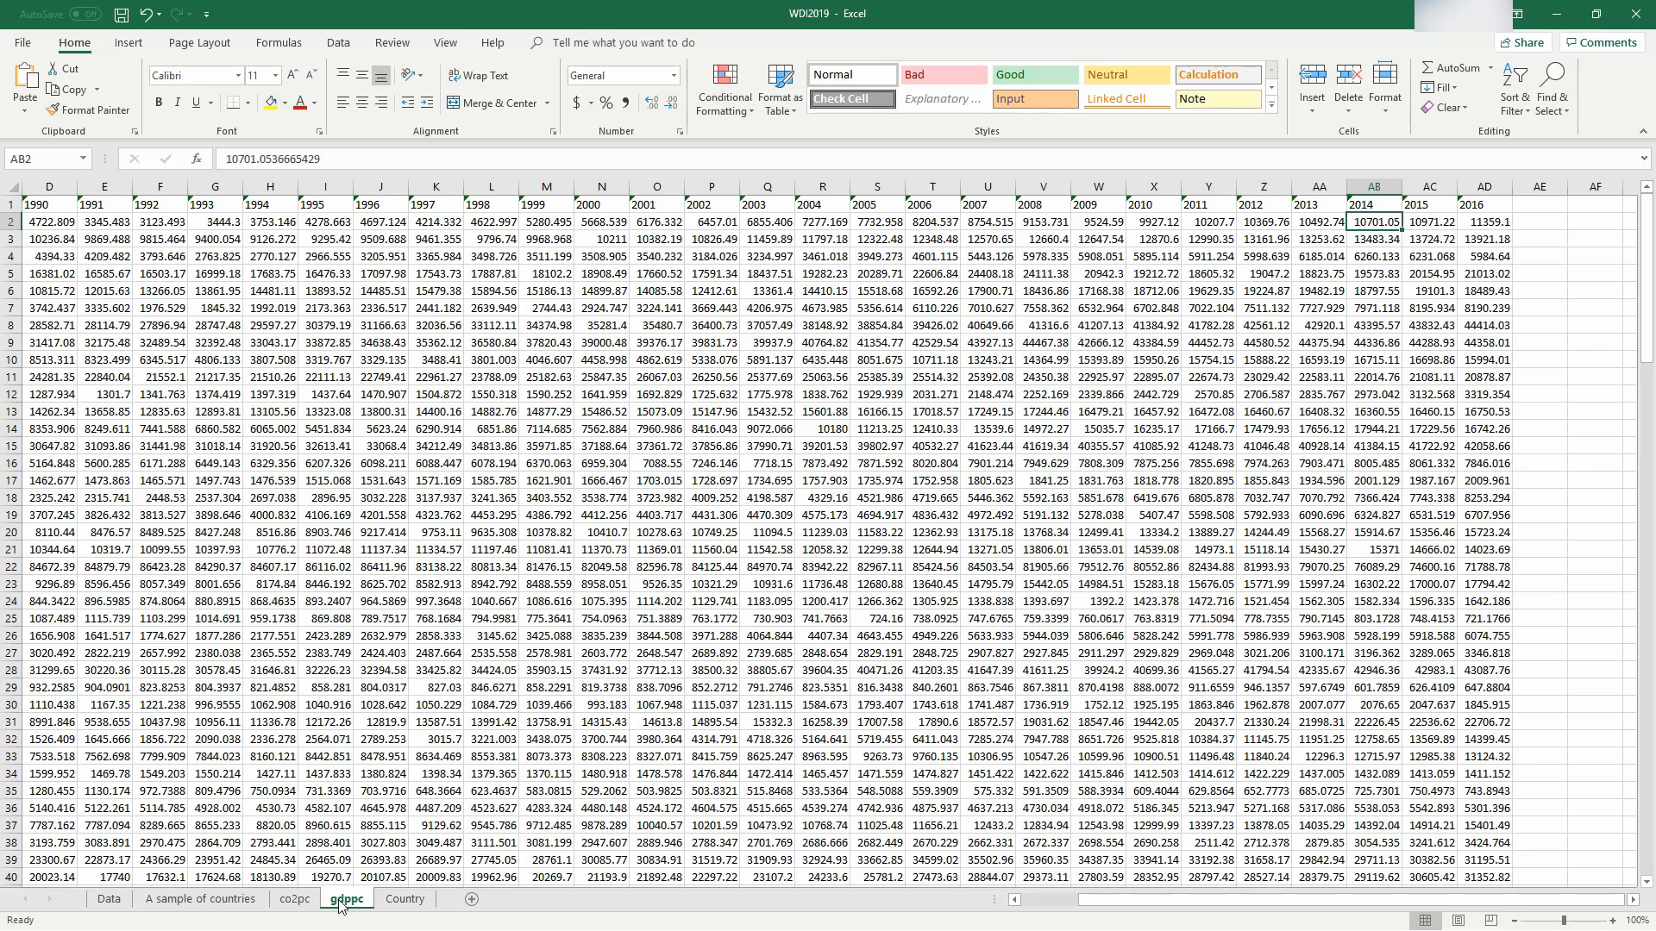
Step: Copy the GDPPC lookup formula from C2 down to Zimbabwe's row, C123, on the sample sheet
click(203, 899)
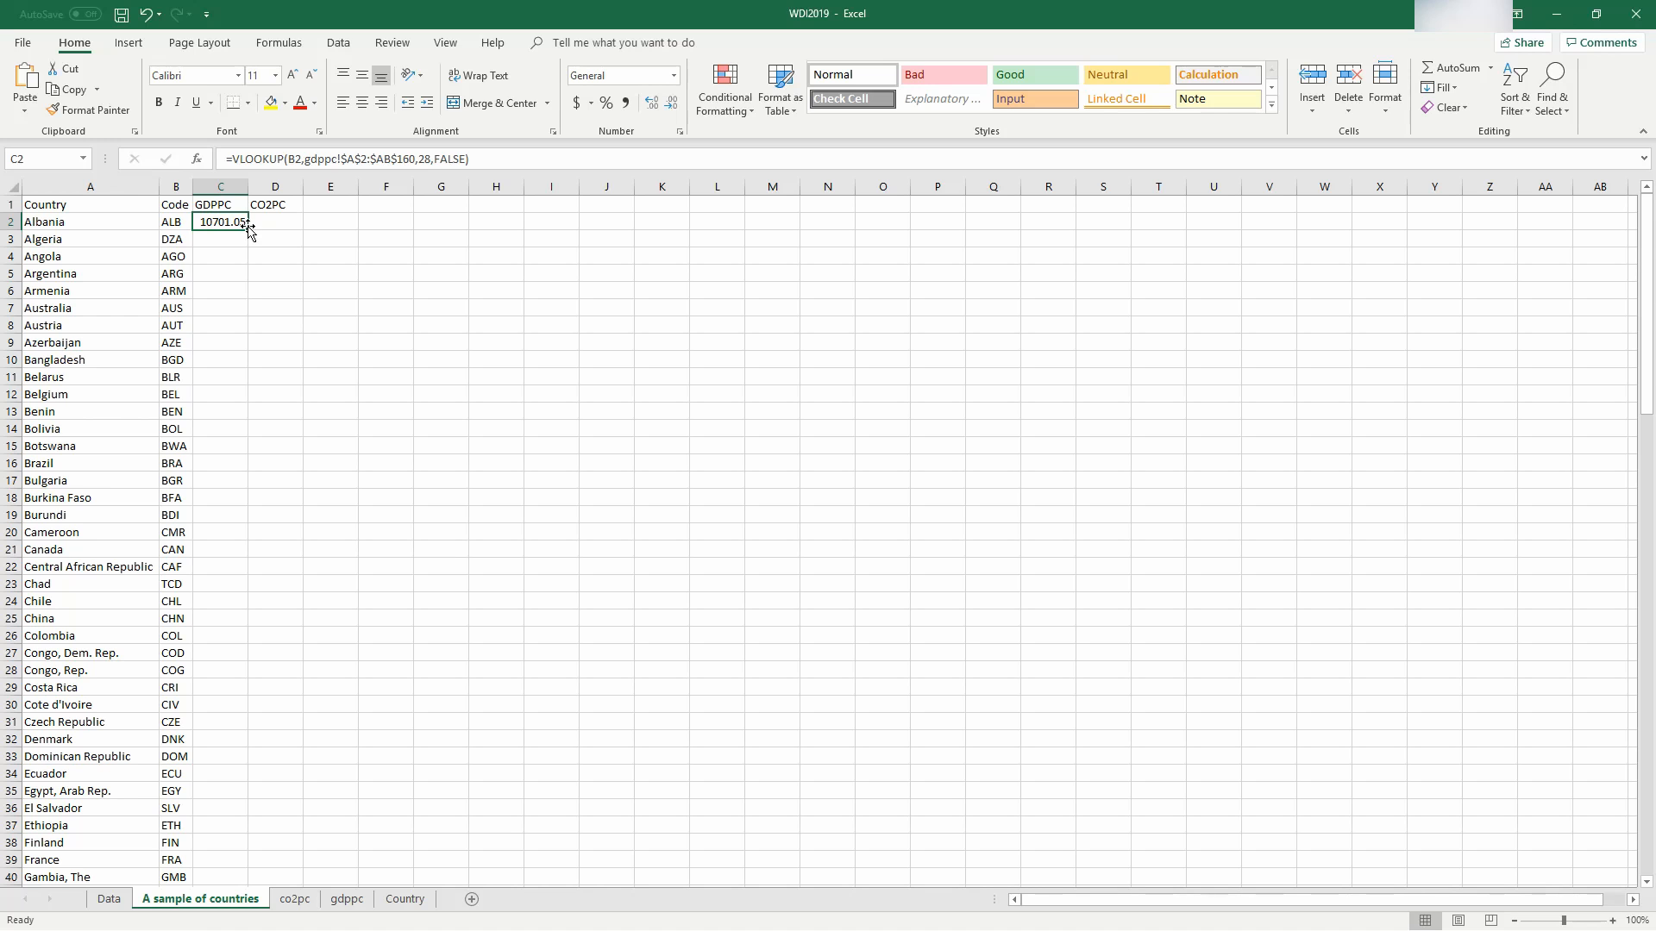
drag(248, 230, 243, 816)
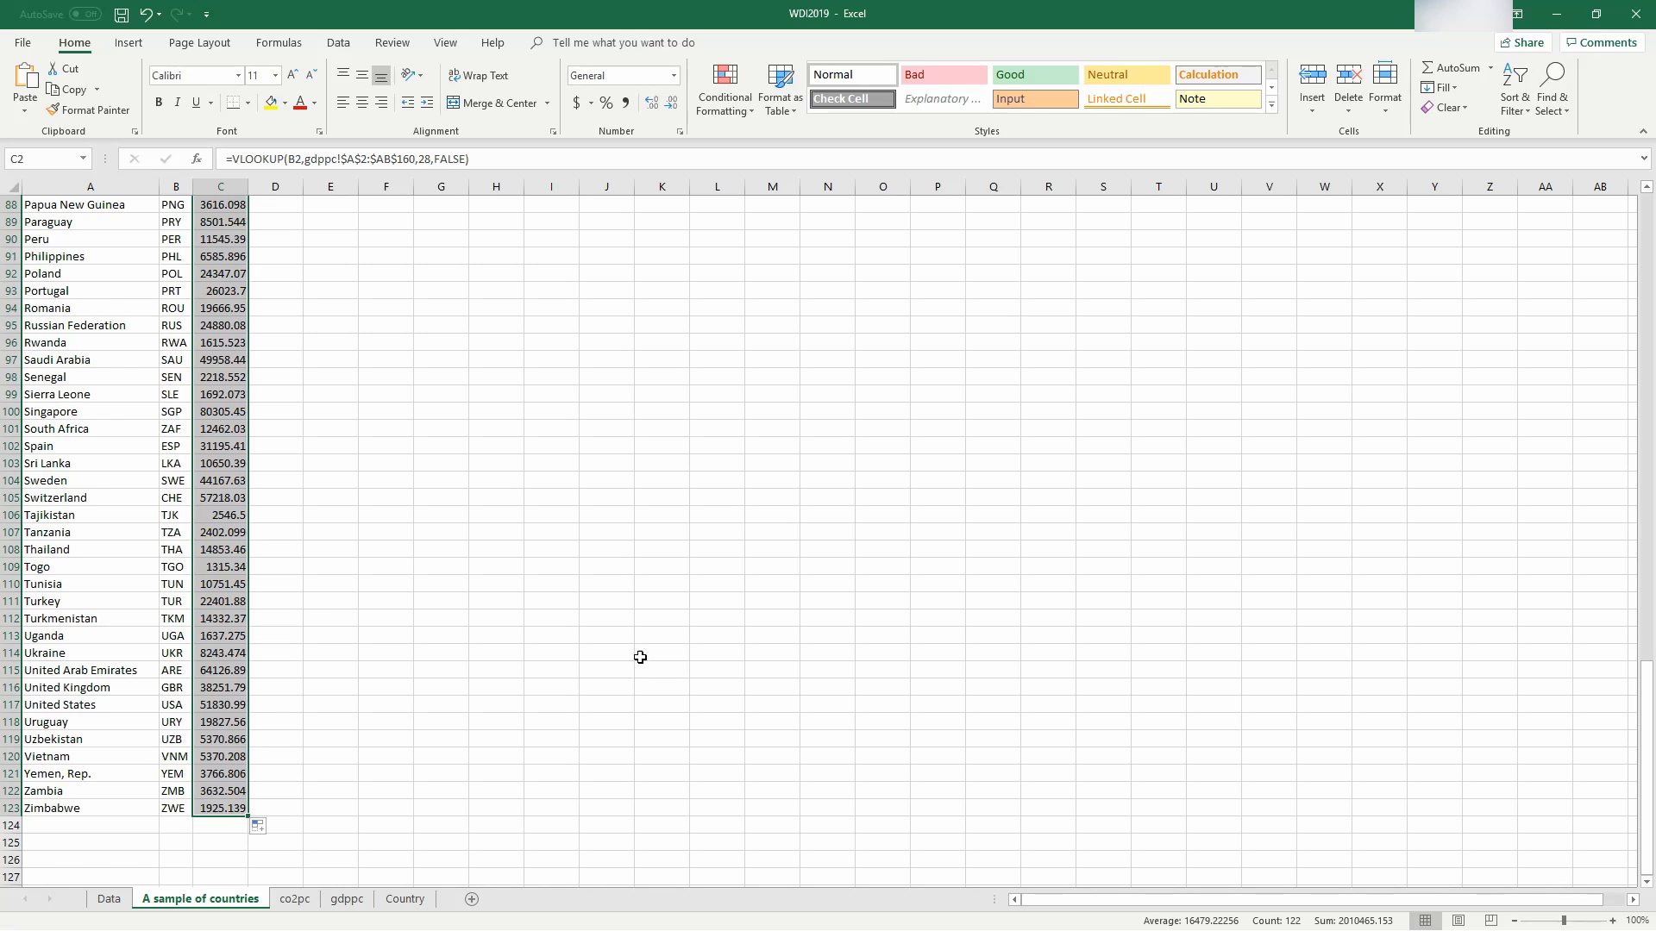
click(313, 515)
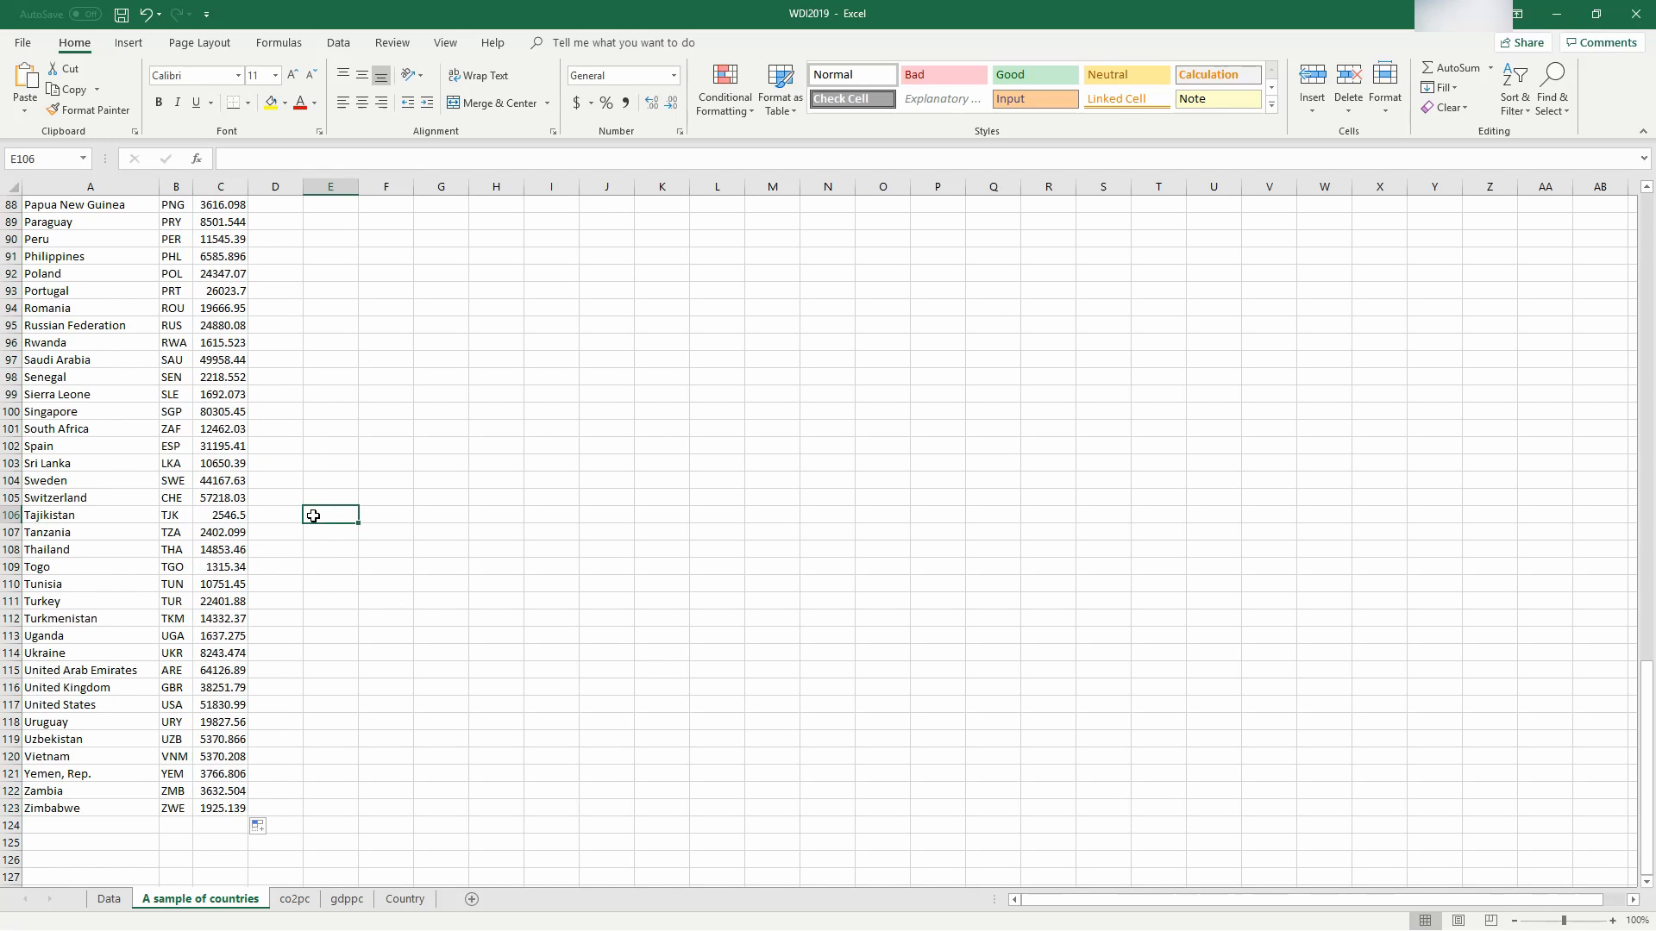
Step: Check Tajikistan's GDPPC lookup in C106 against its 2014 value in cell AB139 of the gdppc sheet
click(211, 516)
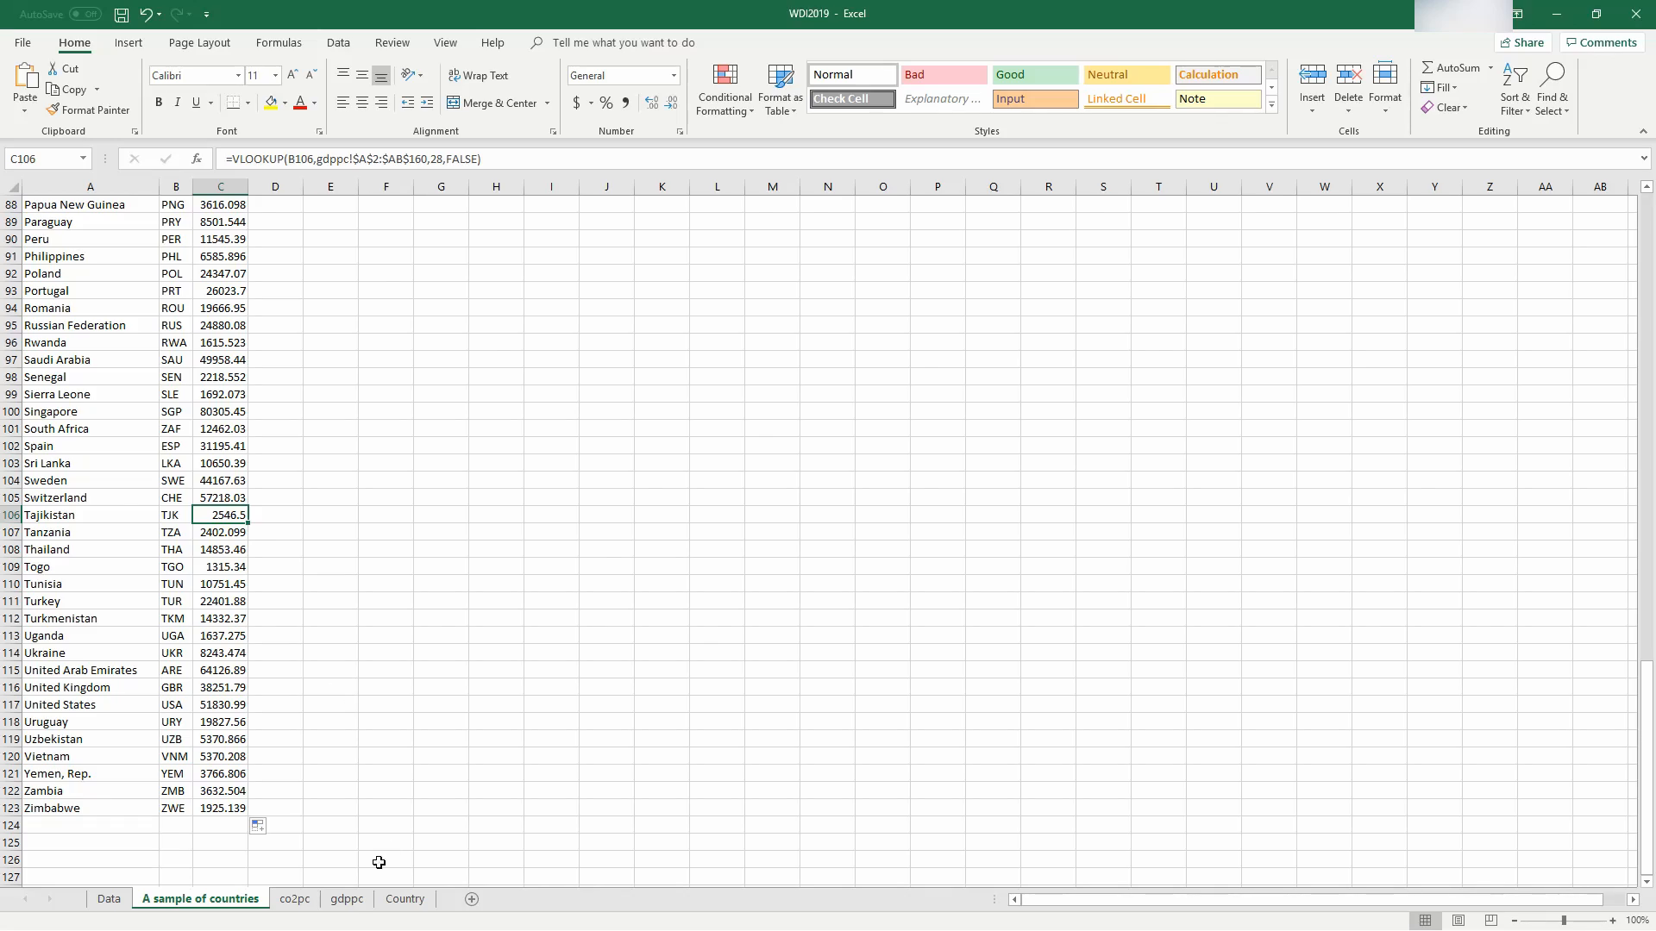
click(347, 900)
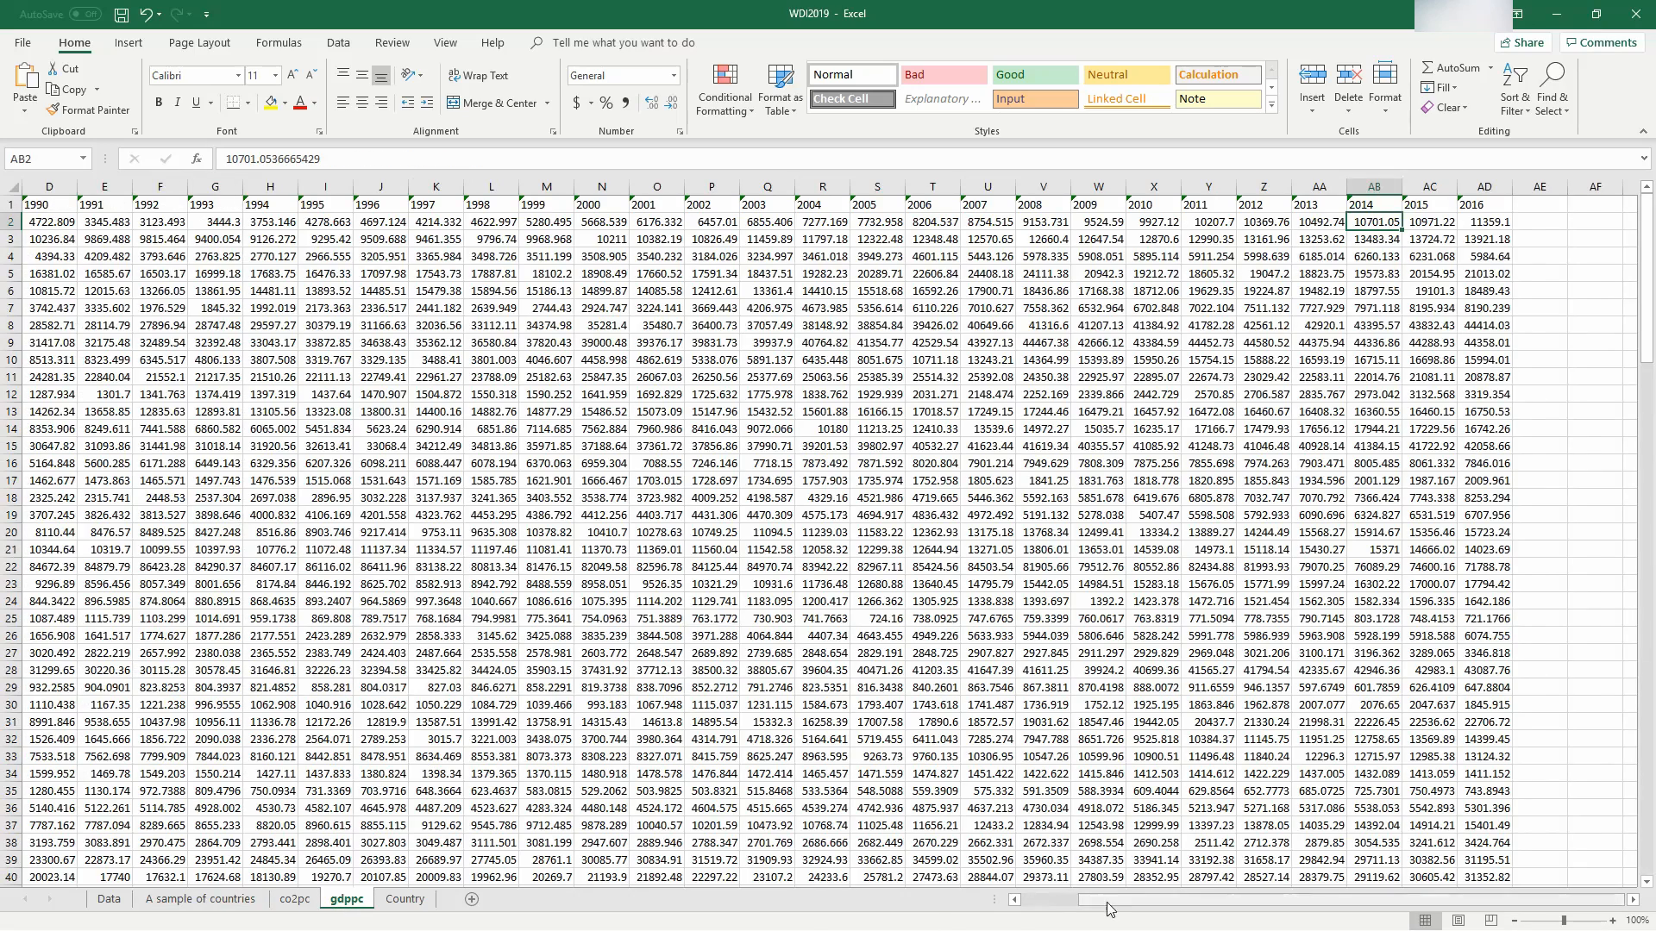
drag(1087, 900, 845, 876)
scroll(200, 660, down, 5)
scroll(200, 670, down, 20)
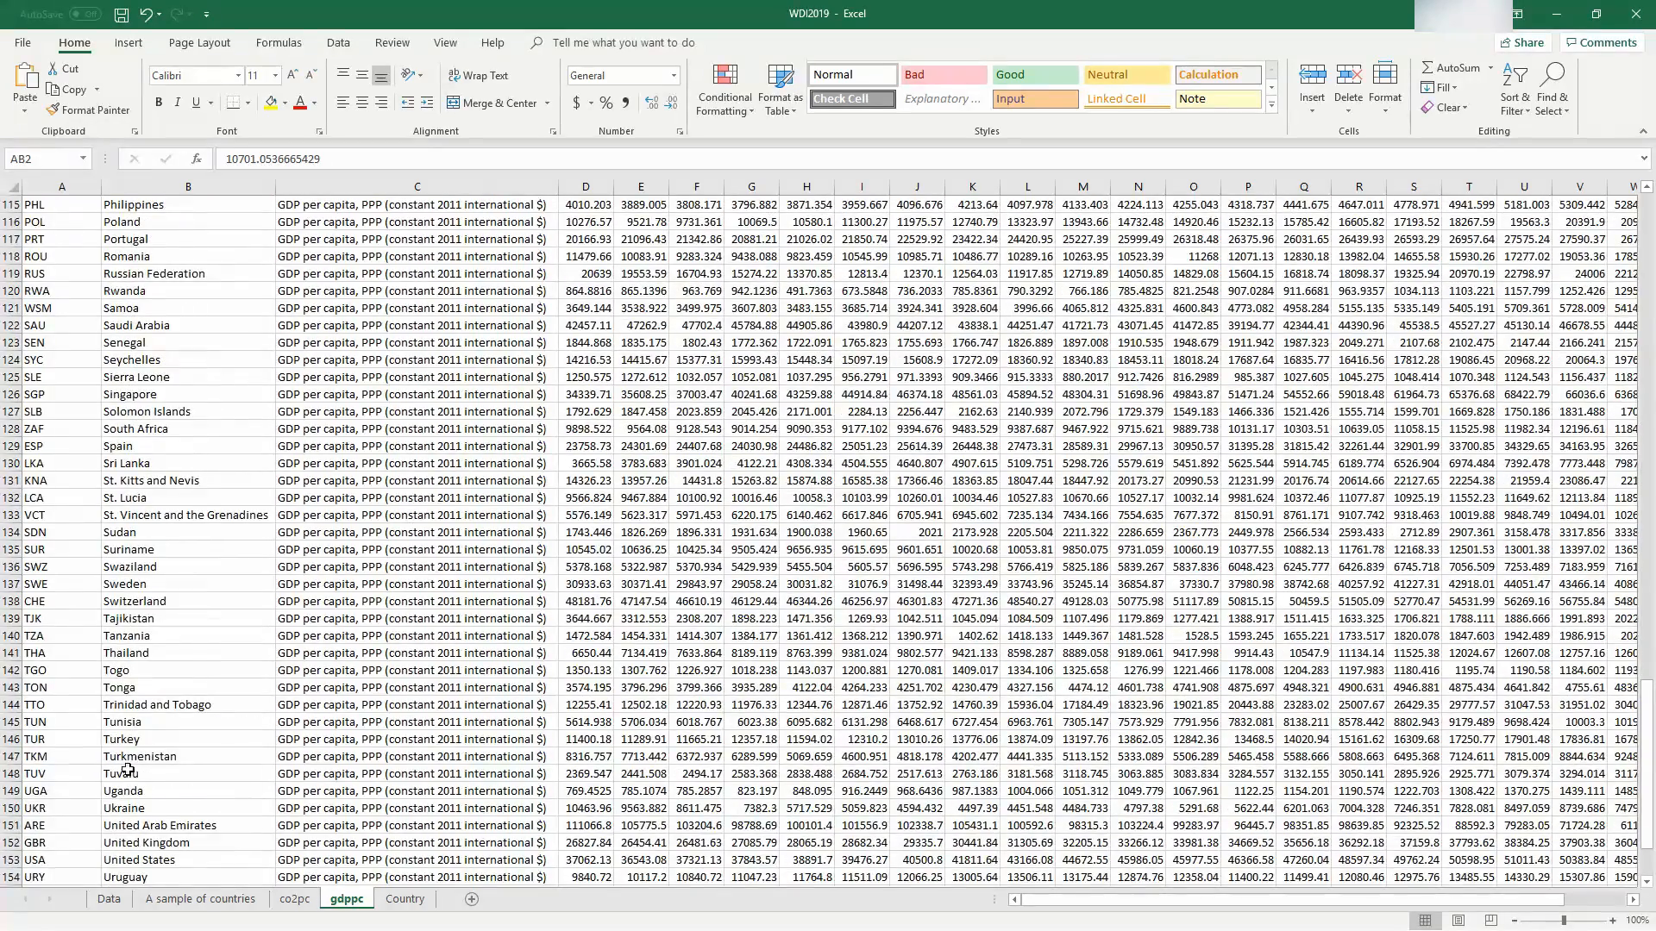
click(343, 616)
key(Right)
key(Right)
key(Right)
key(Right)
key(Right)
key(Right)
key(Right)
key(Right)
key(Right)
key(Right)
key(Right)
key(Right)
key(Right)
key(Right)
key(Right)
key(Right)
key(Right)
key(Right)
key(Right)
key(Right)
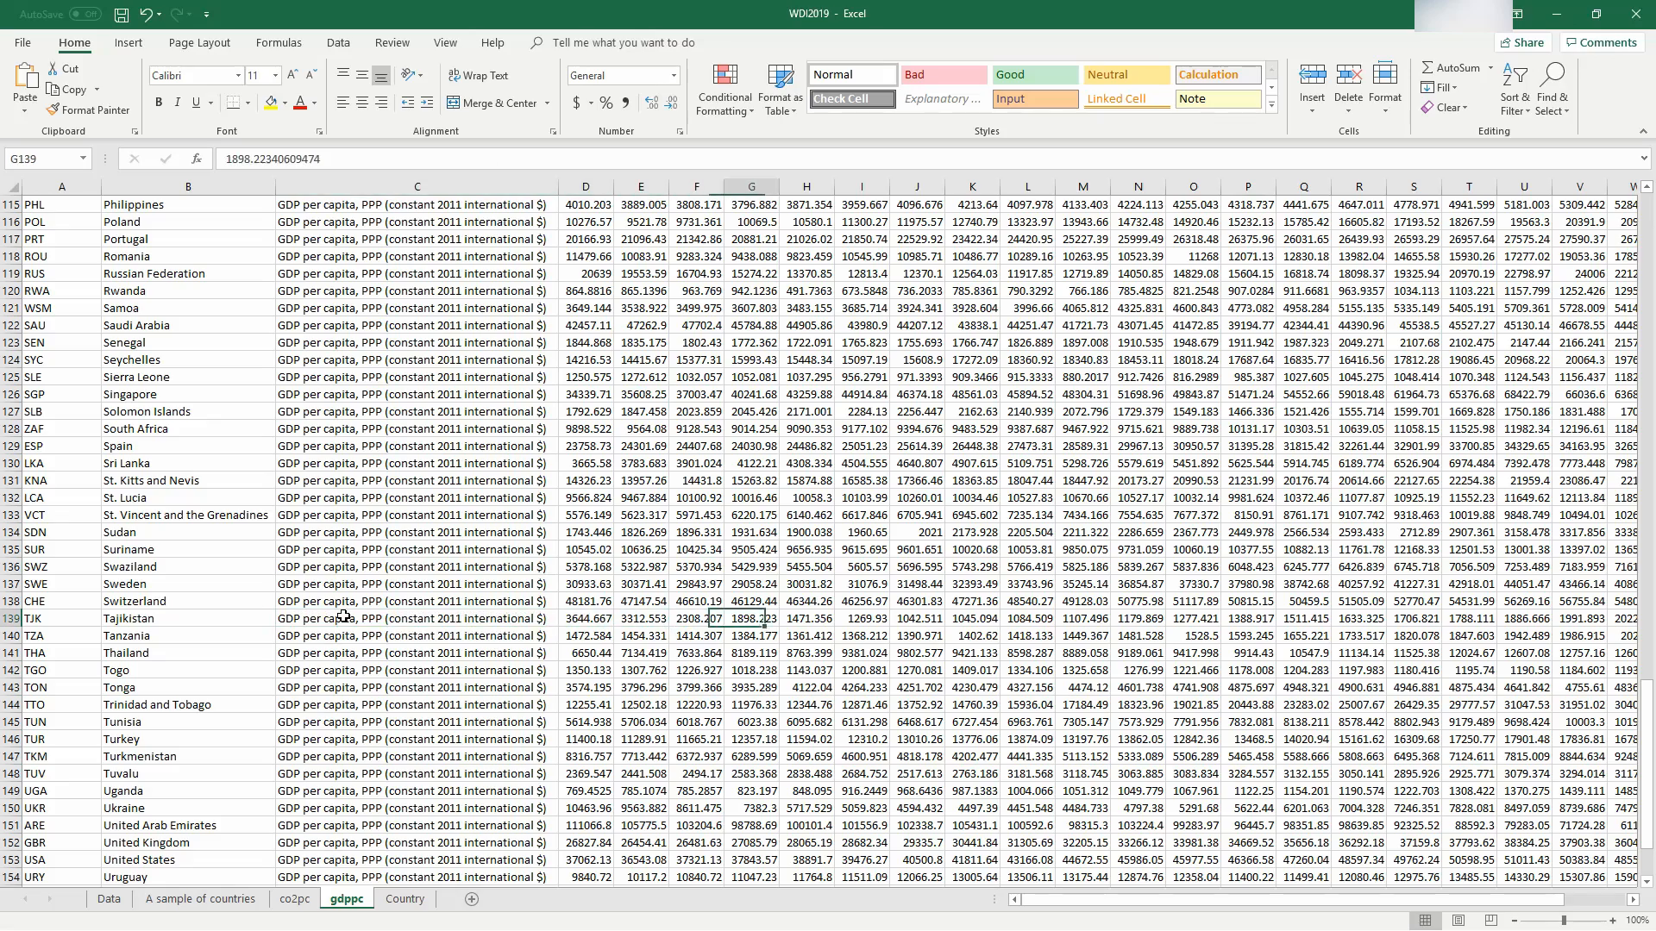
key(Right)
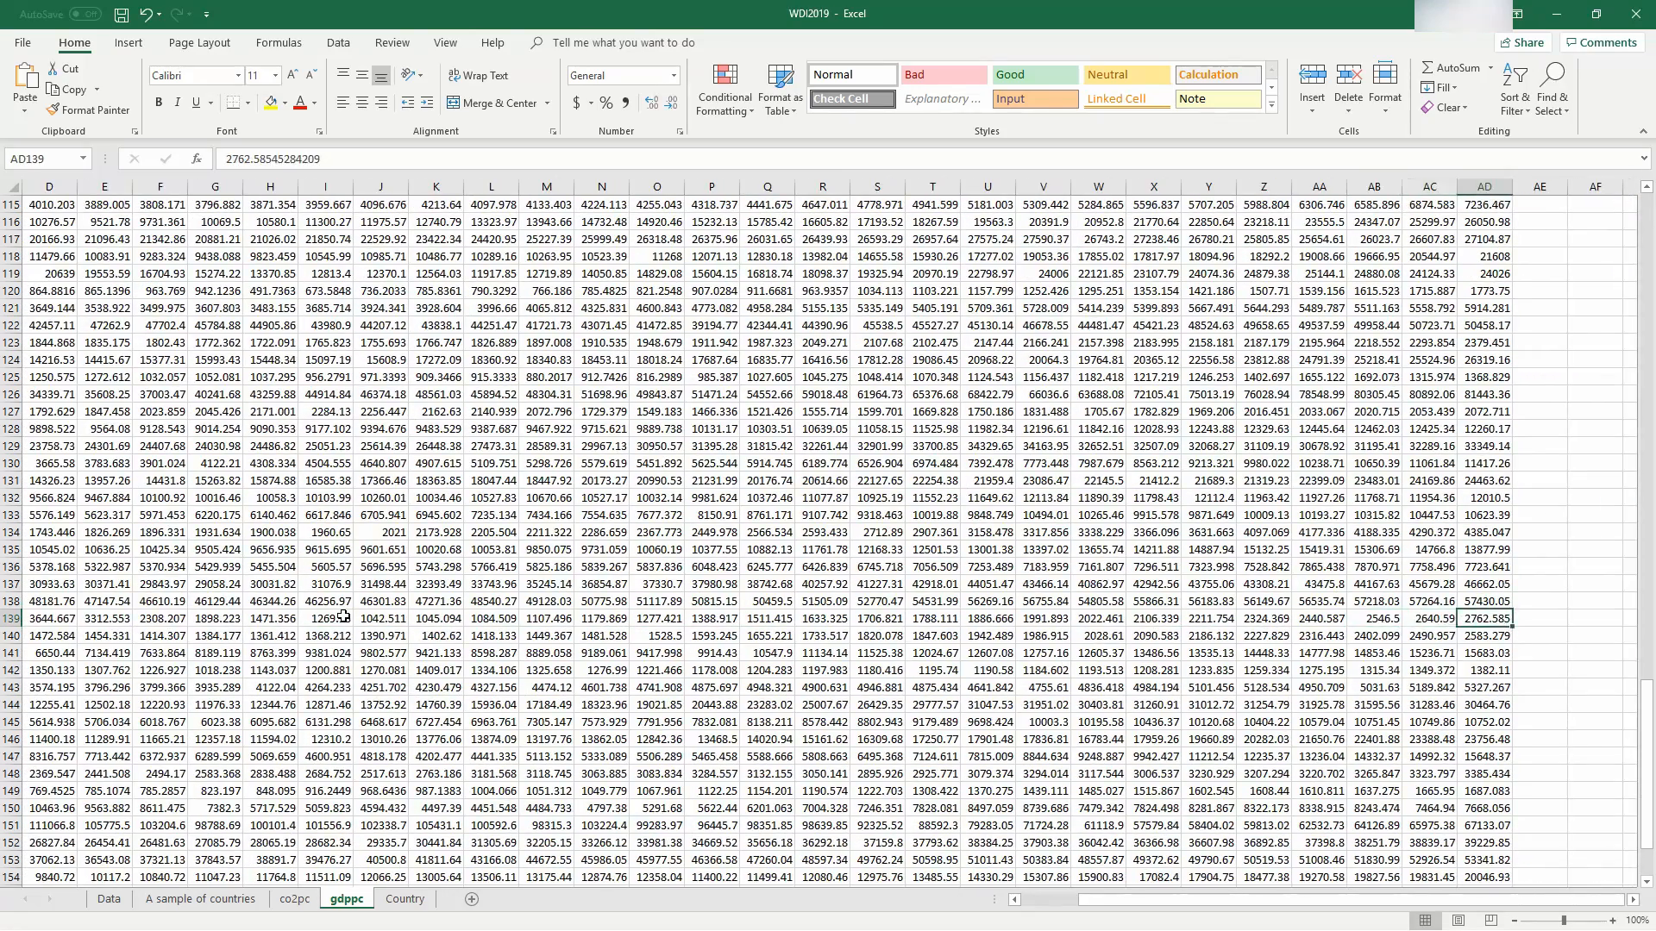
key(Left)
key(Left)
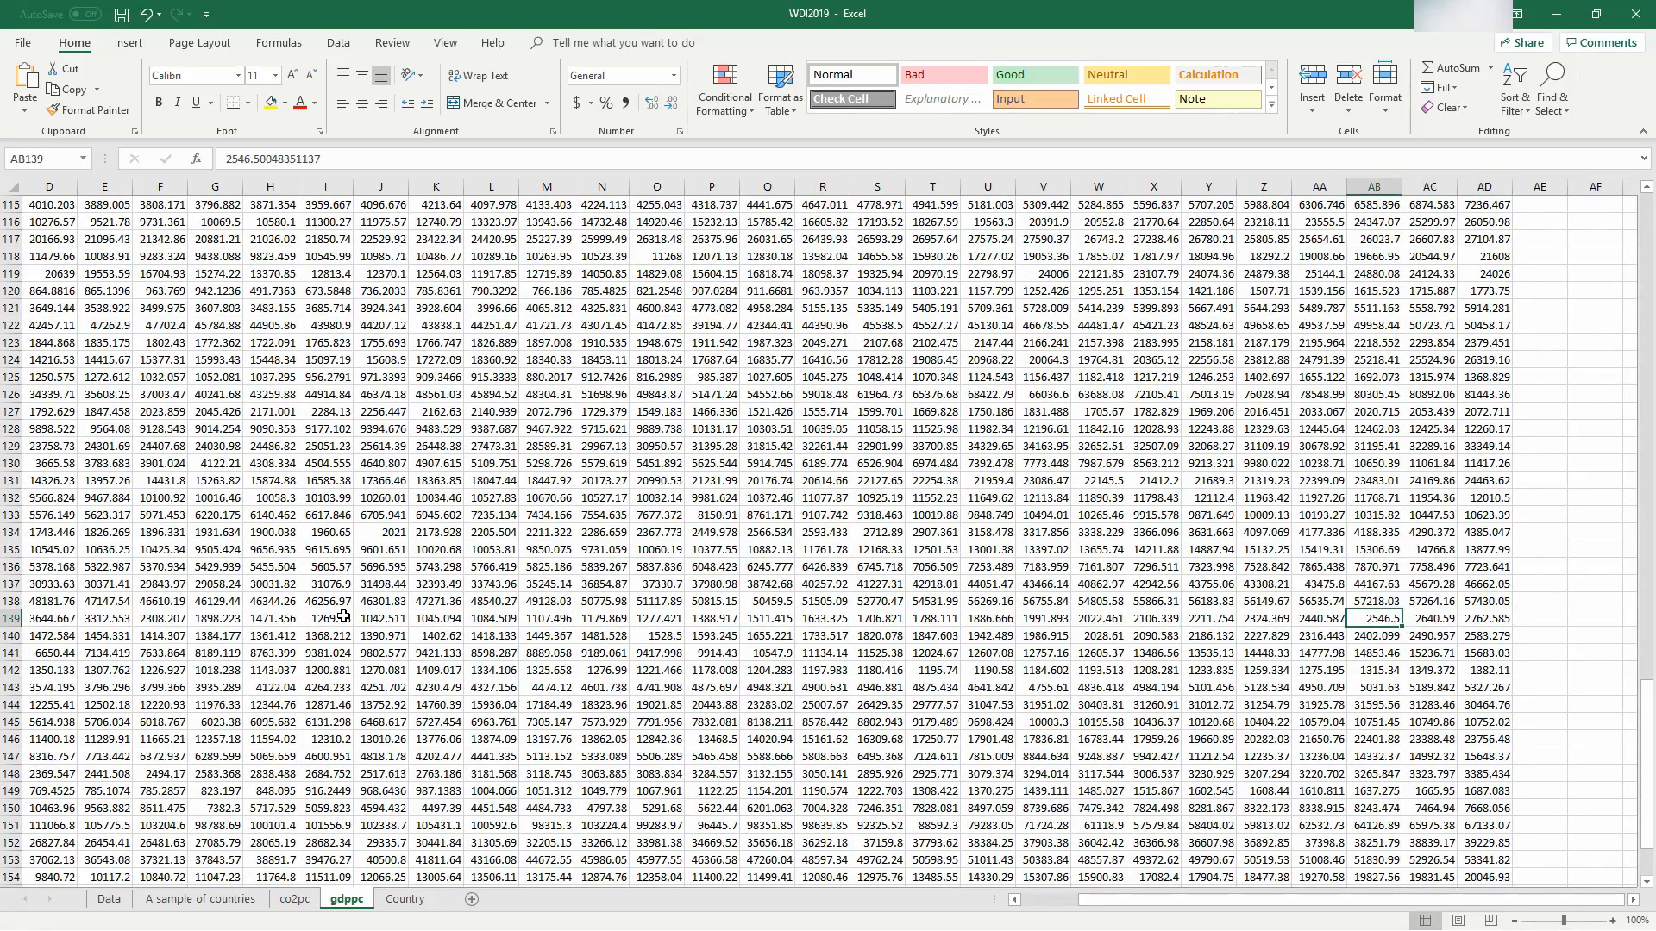
Step: Return to the top of the country sample sheet and select the CO2PC heading in D1
click(201, 899)
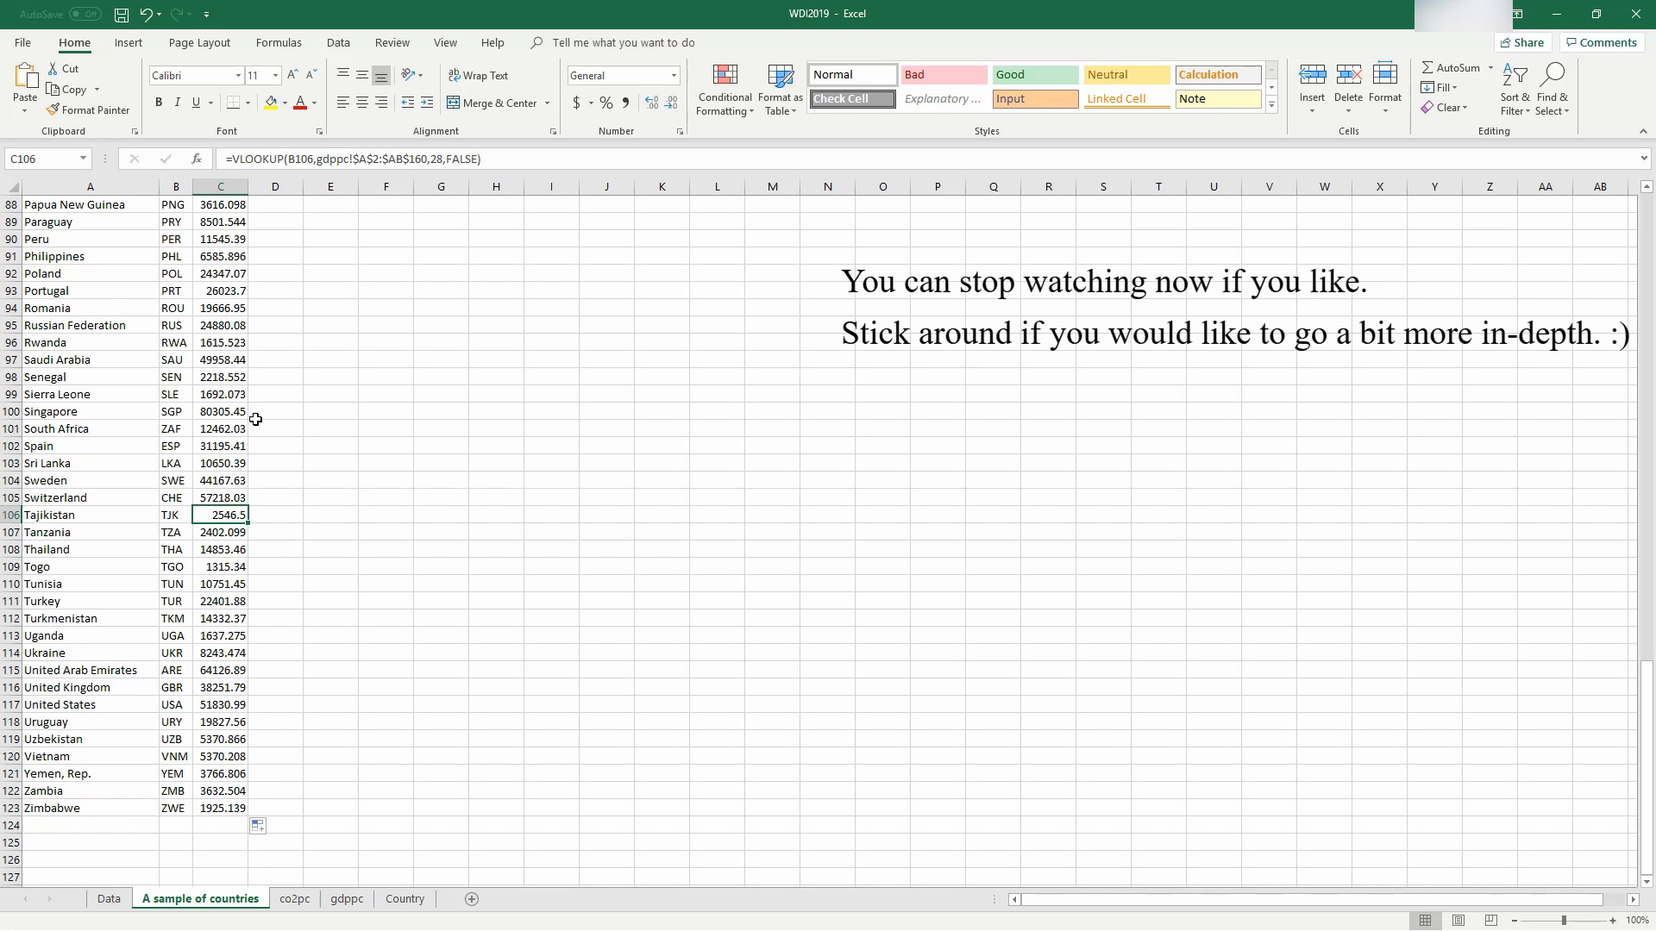
scroll(262, 429, up, 4)
scroll(261, 428, up, 20)
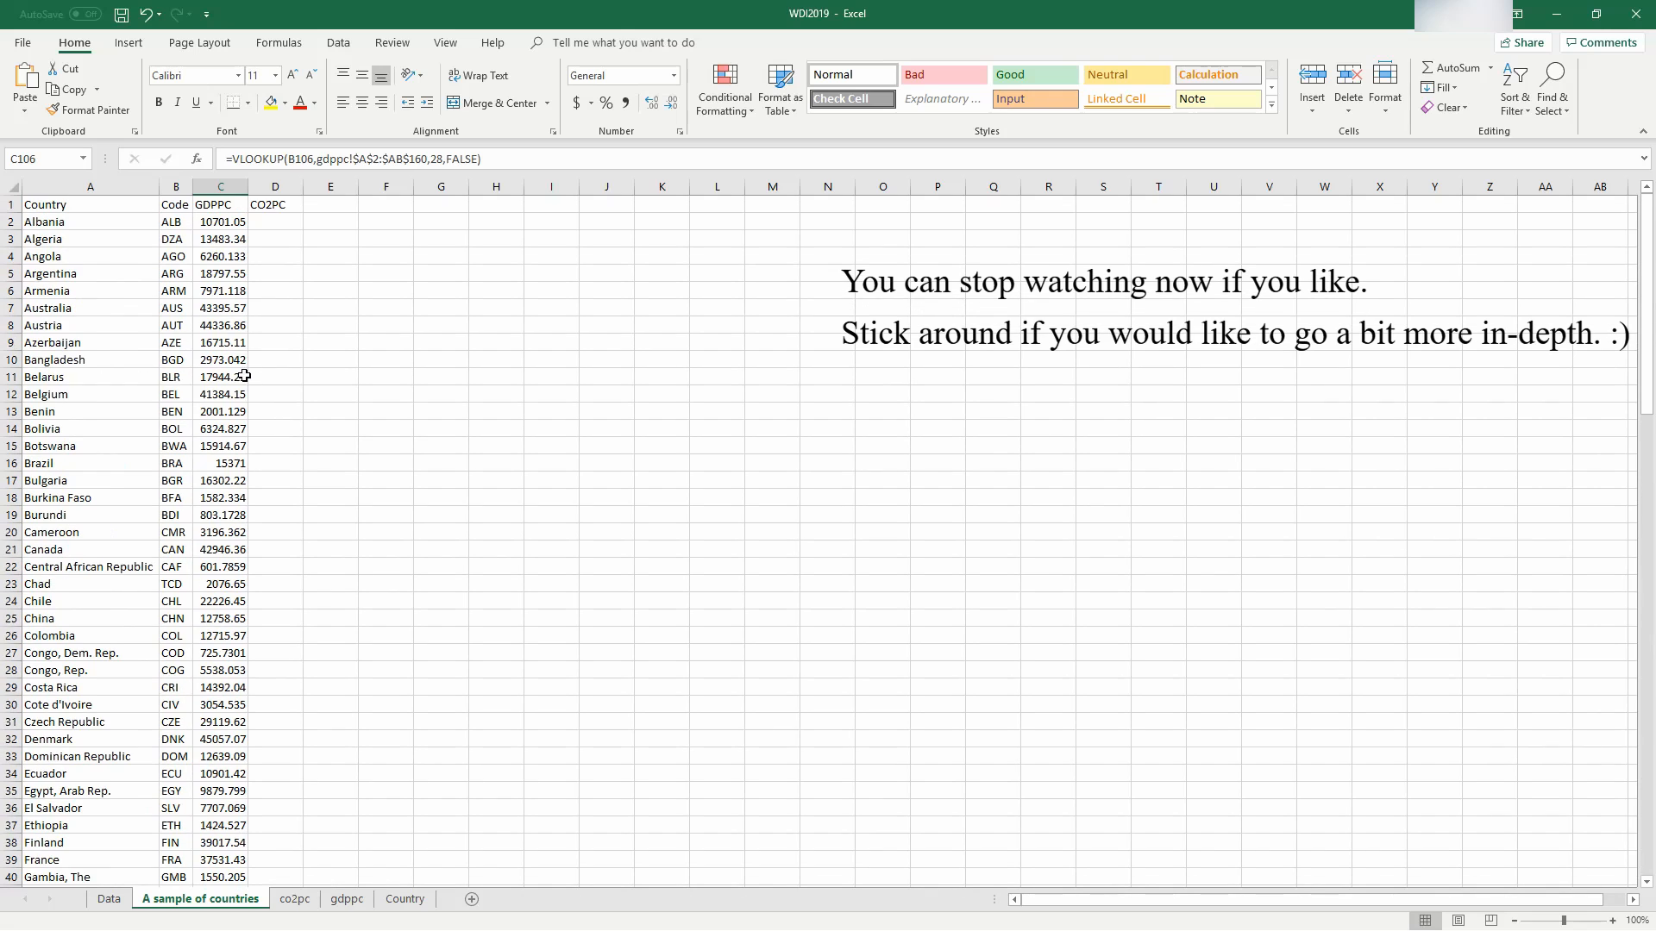
click(277, 207)
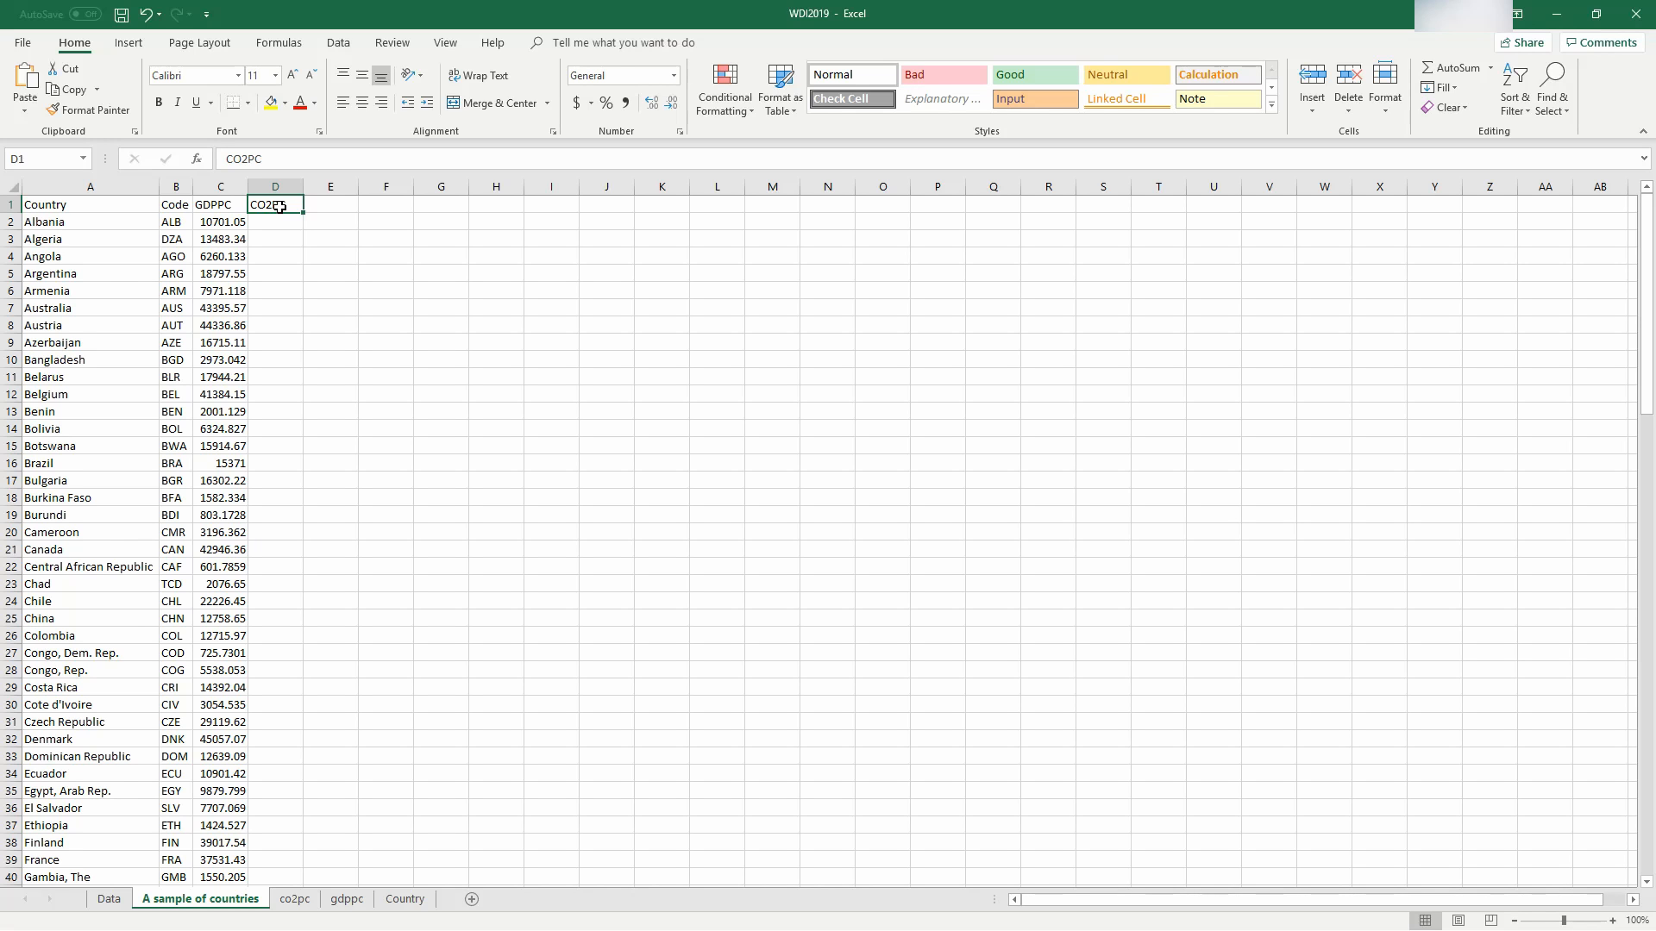
Step: Compare the order of the Country Code and Country Name columns on the gdppc and co2pc sheets
click(342, 901)
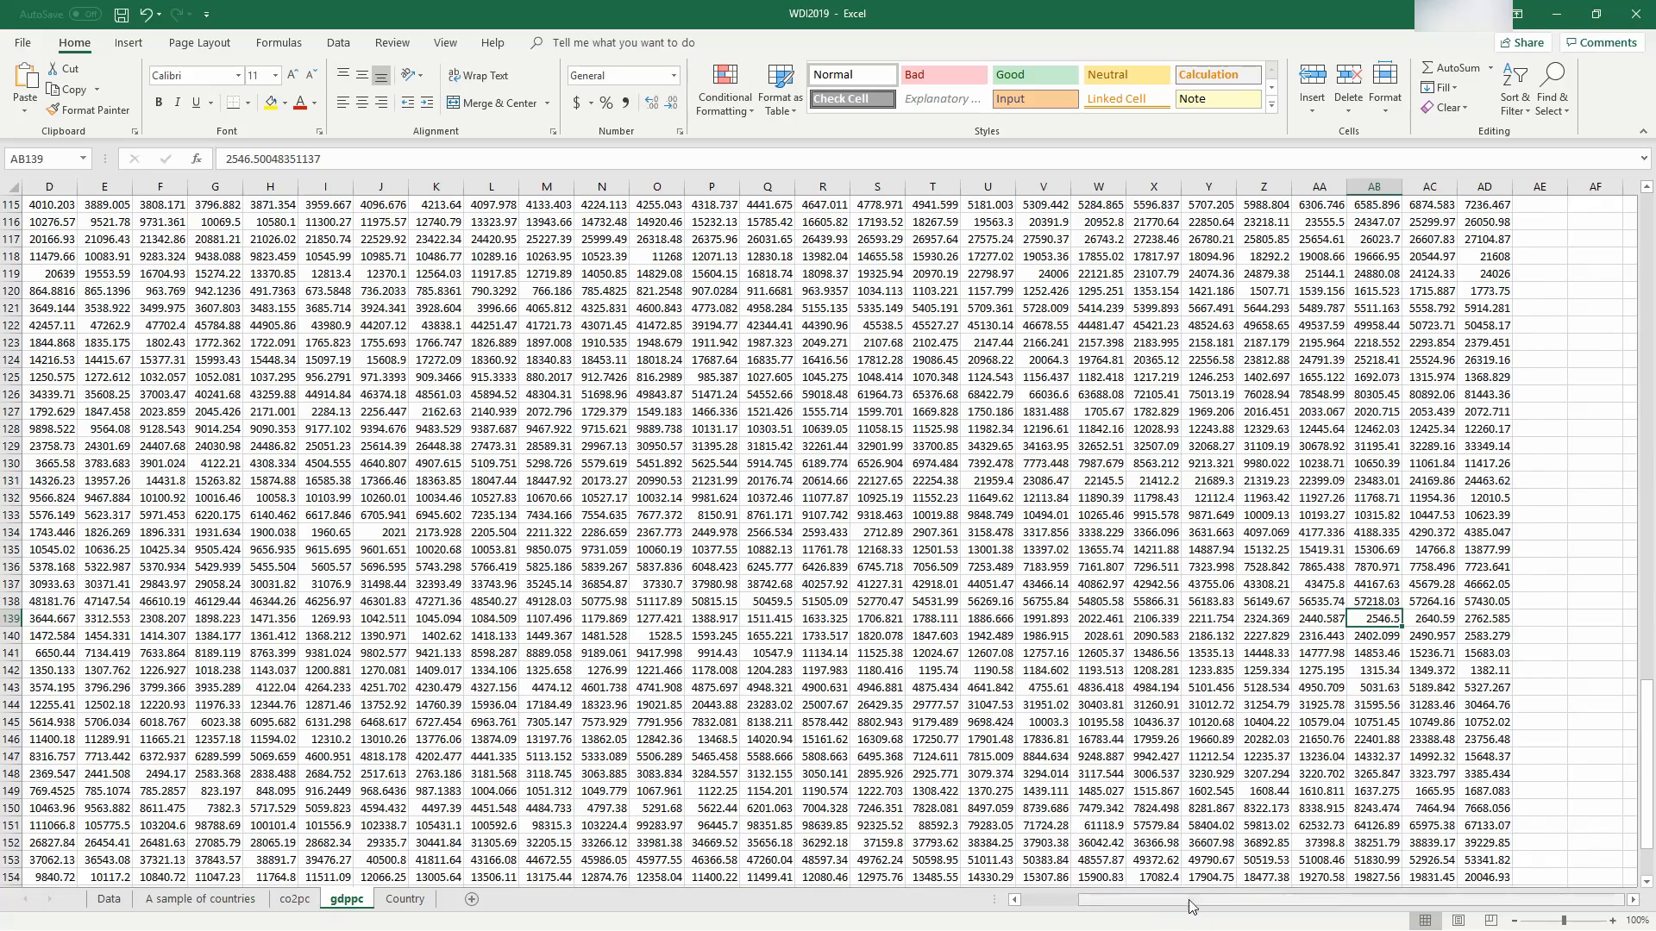
drag(1196, 900, 1136, 900)
click(295, 901)
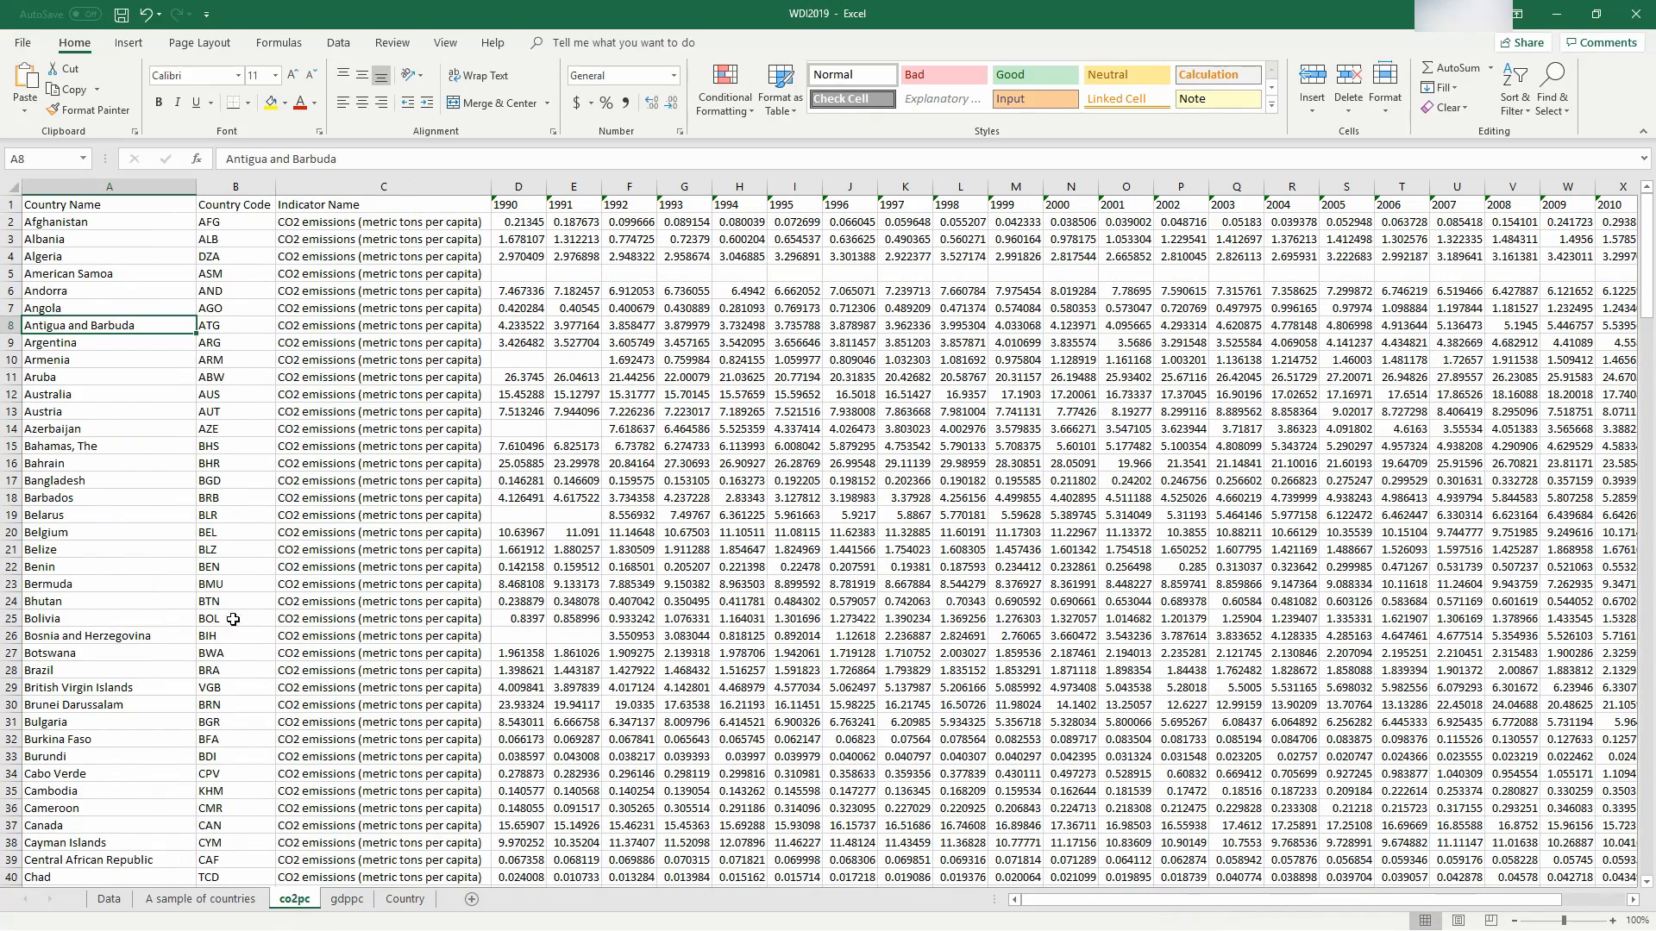
click(347, 901)
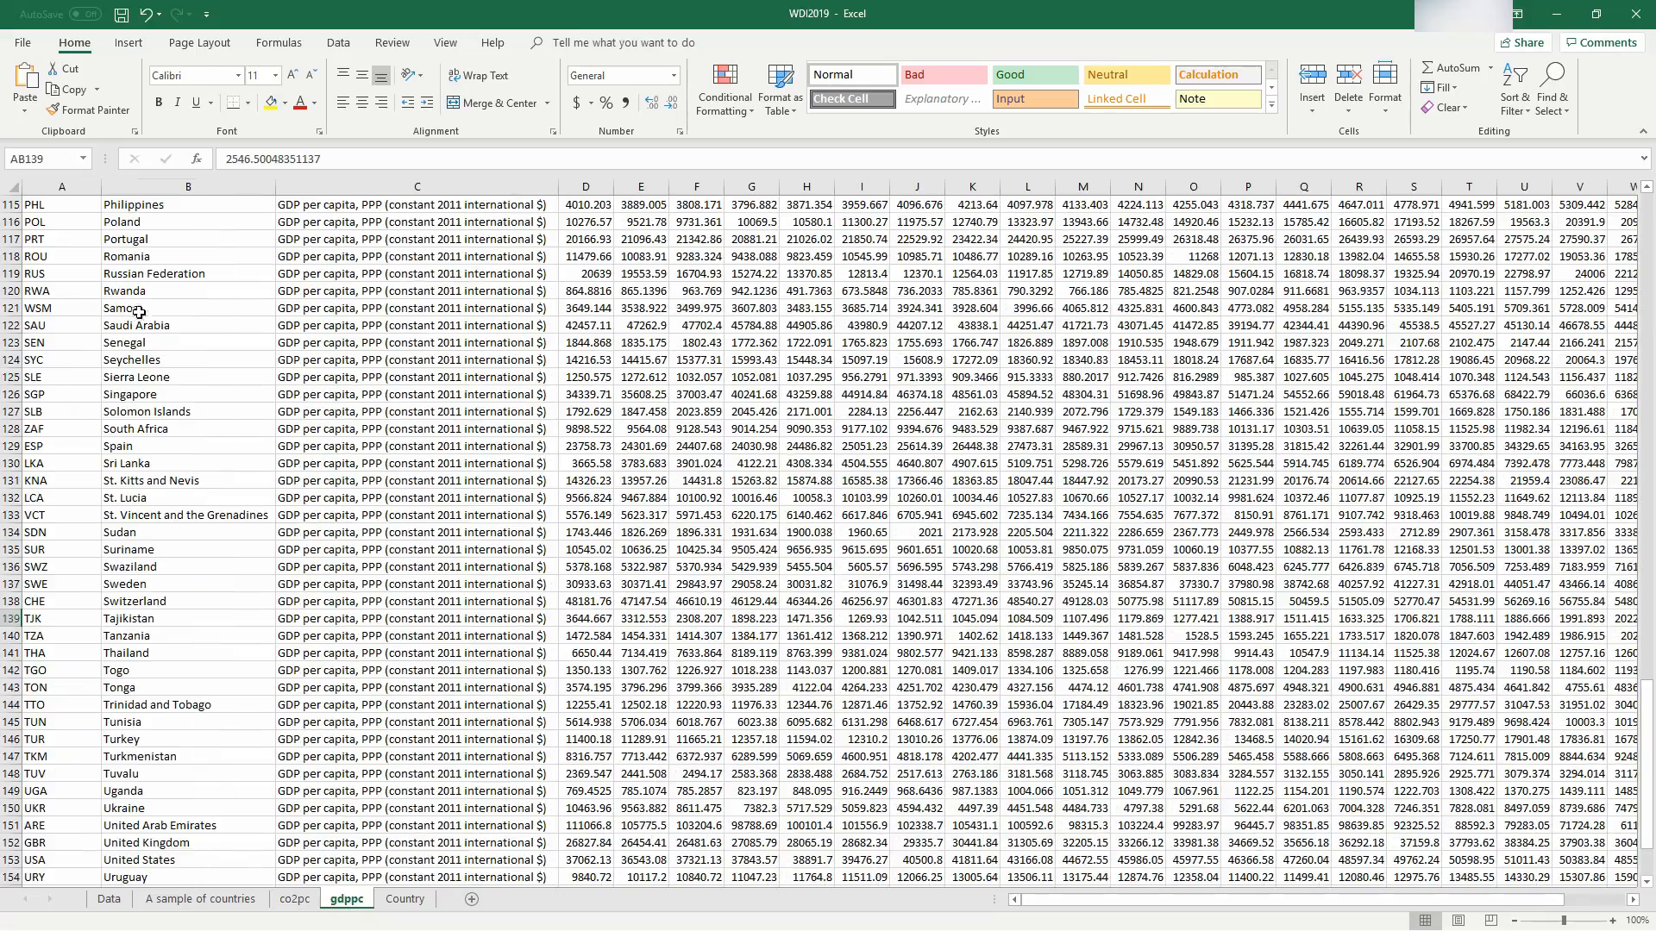
drag(1646, 800, 1641, 319)
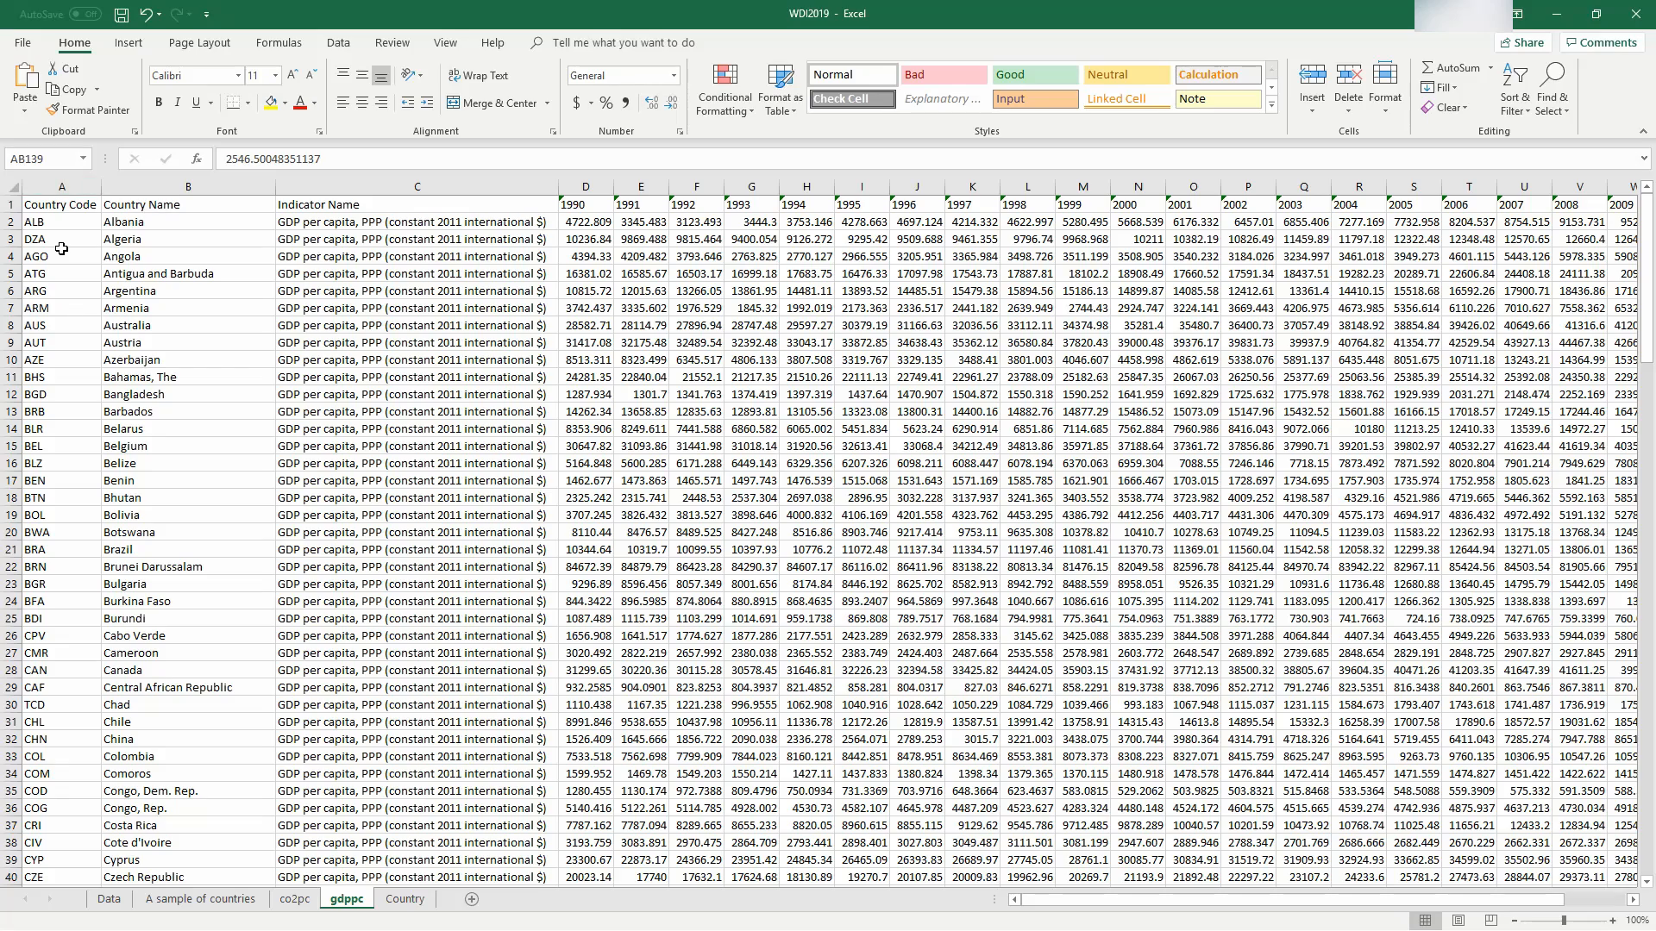
click(294, 900)
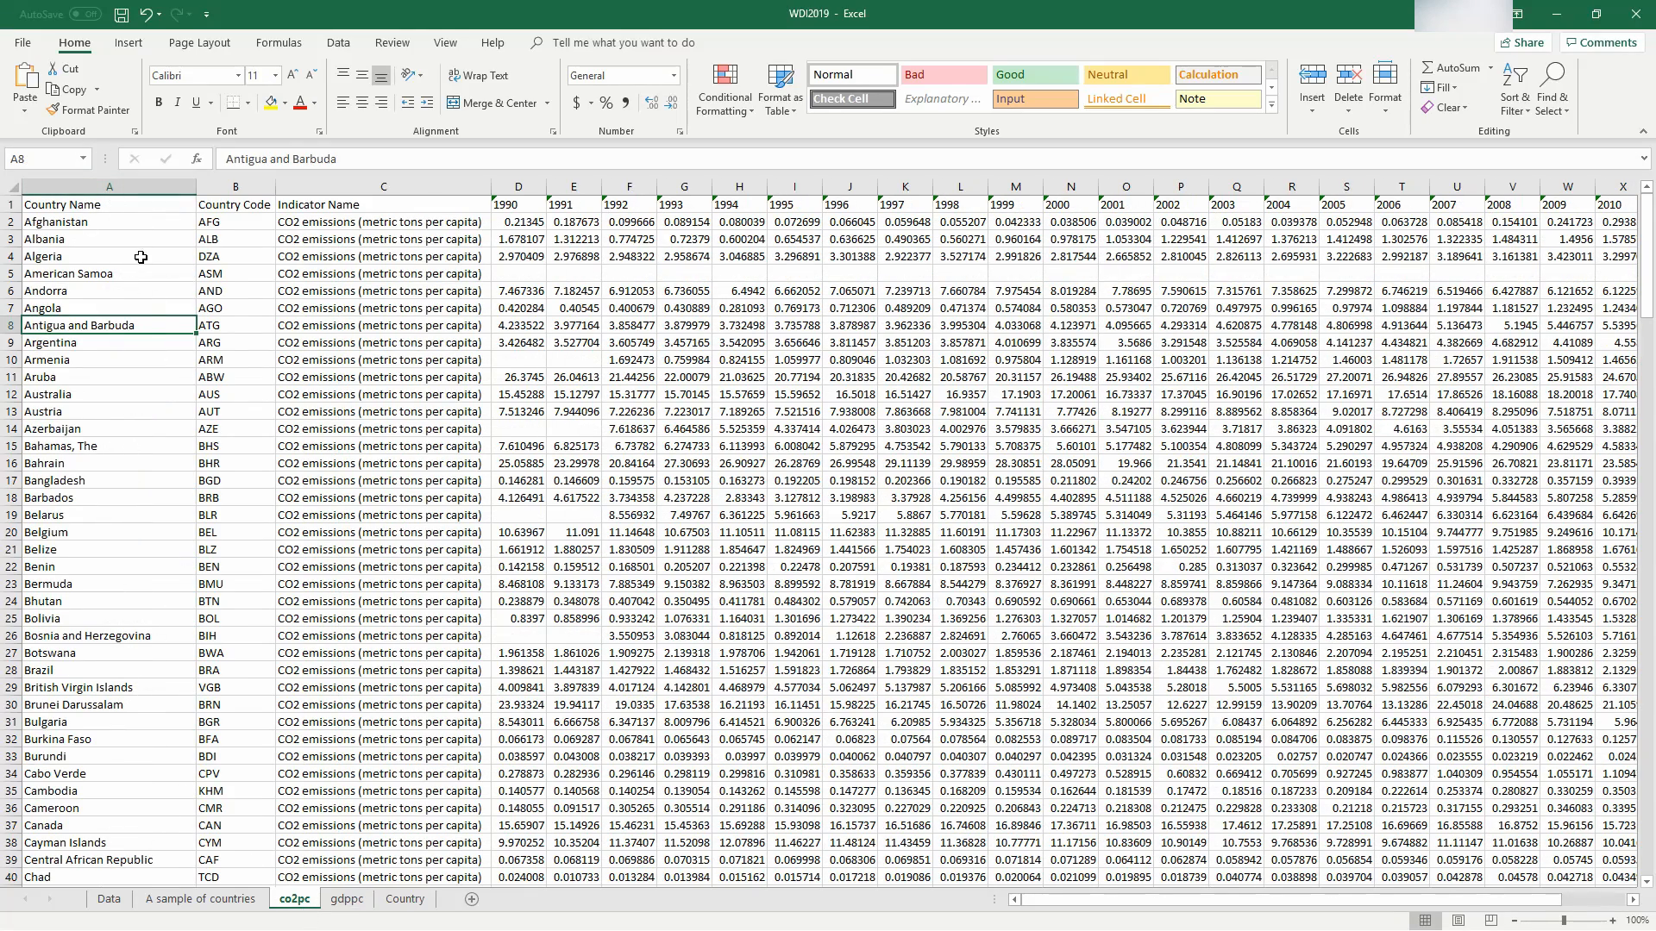
click(347, 900)
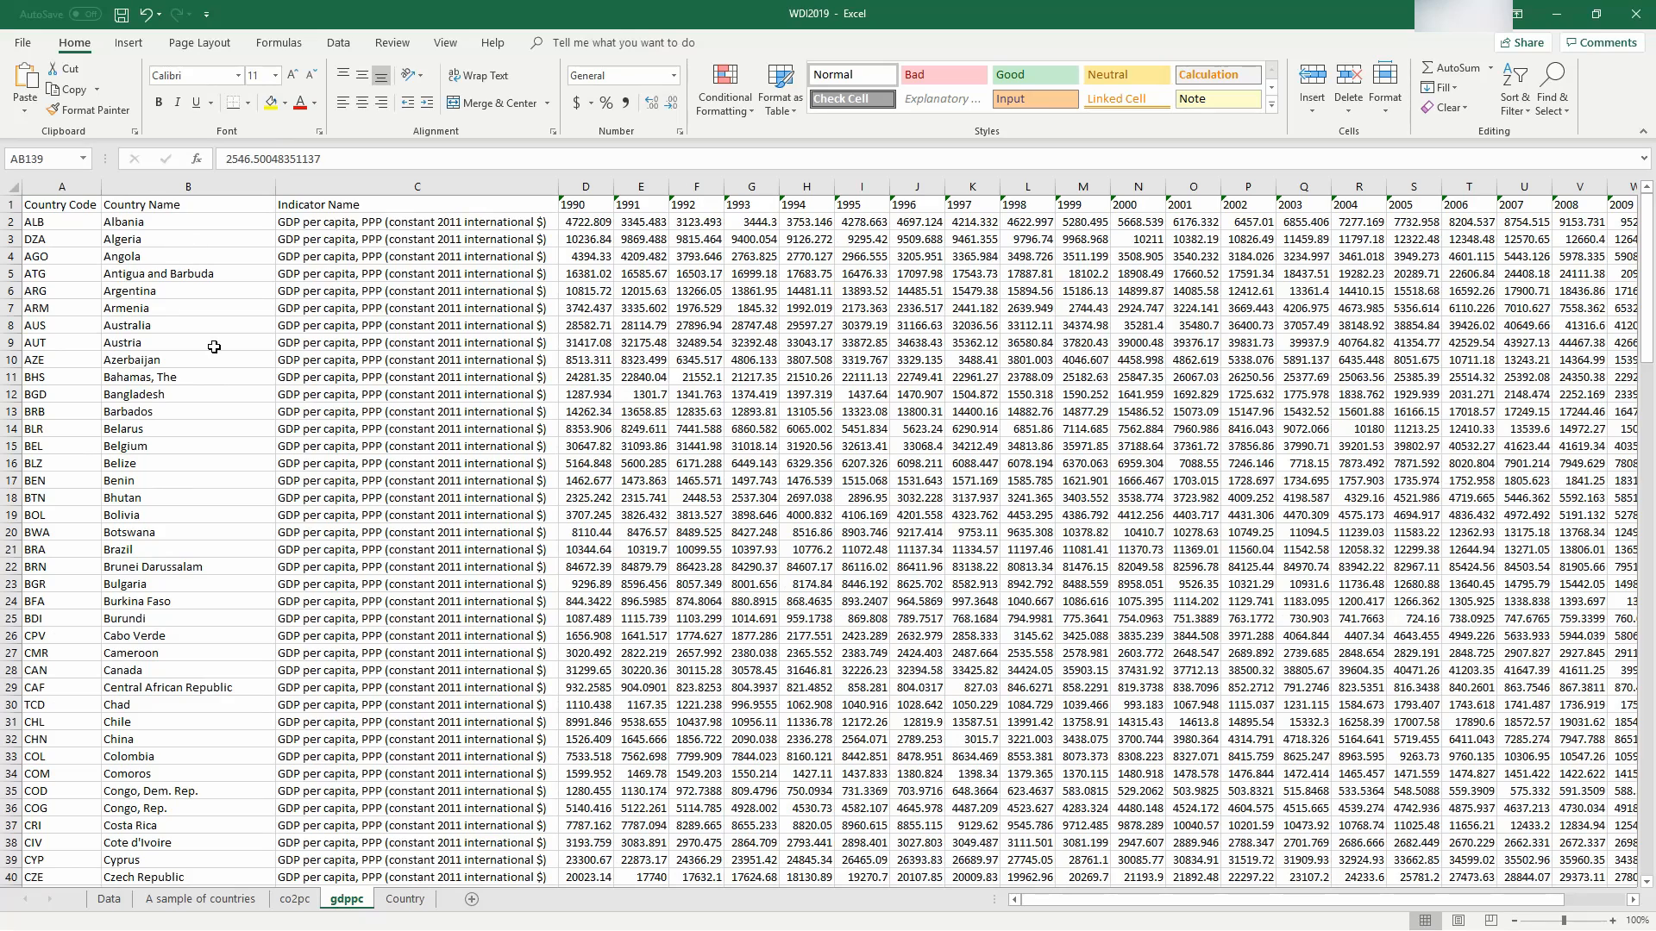
click(310, 901)
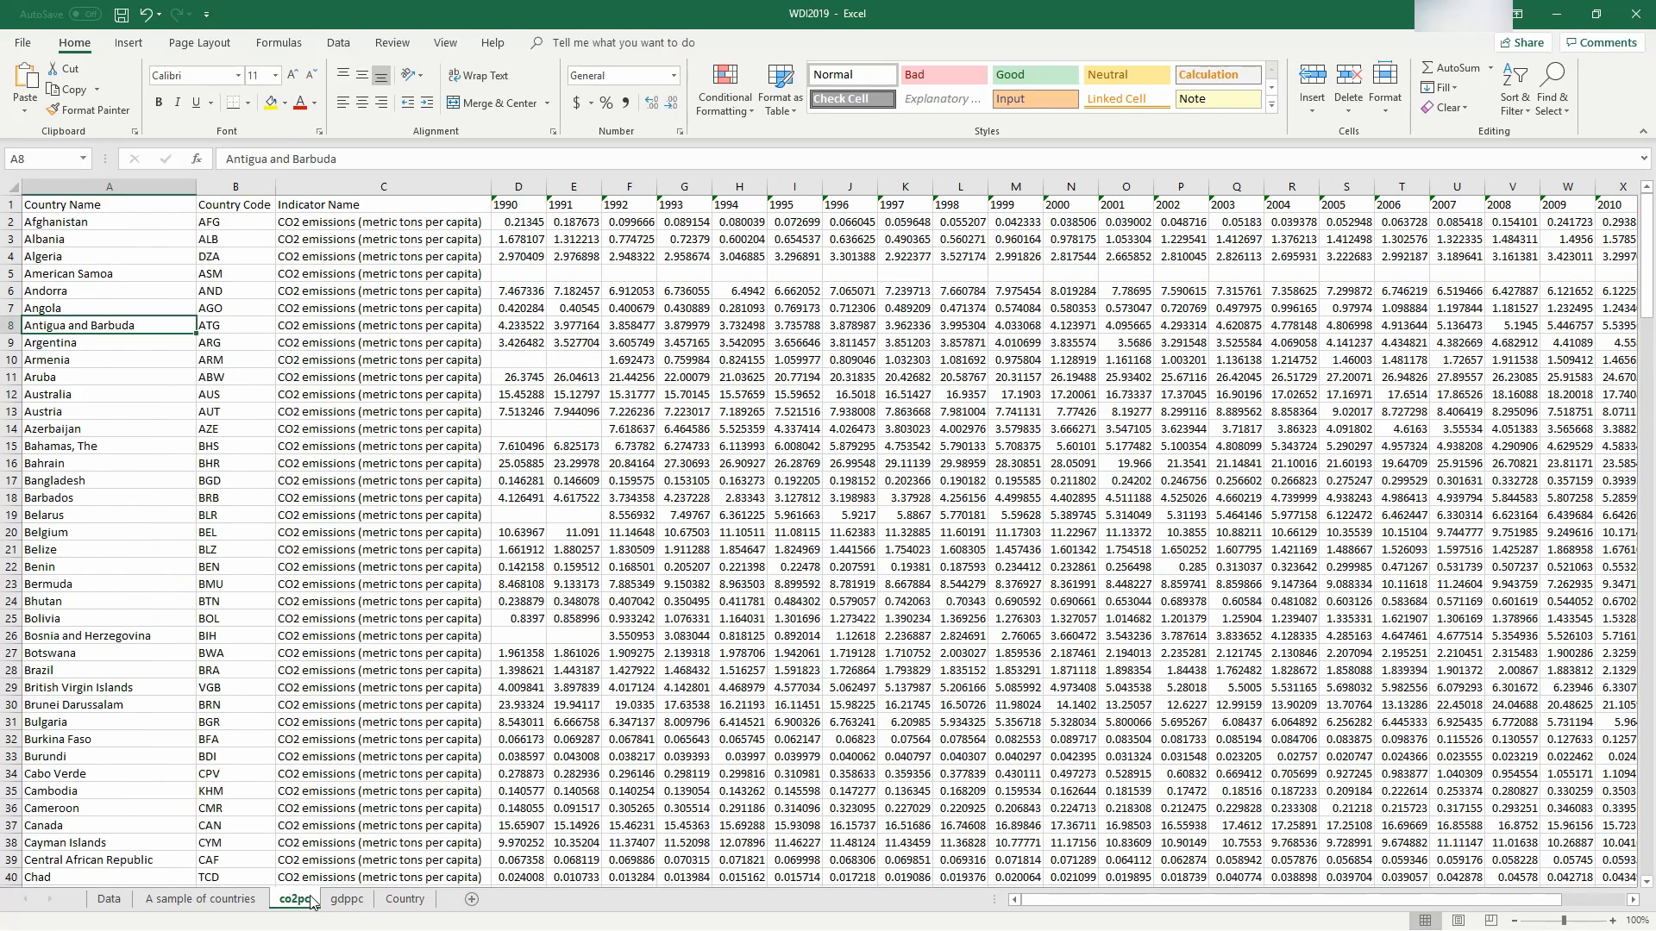
Step: Examine the Country Name column and the first country codes in column B of the co2pc sheet
click(123, 207)
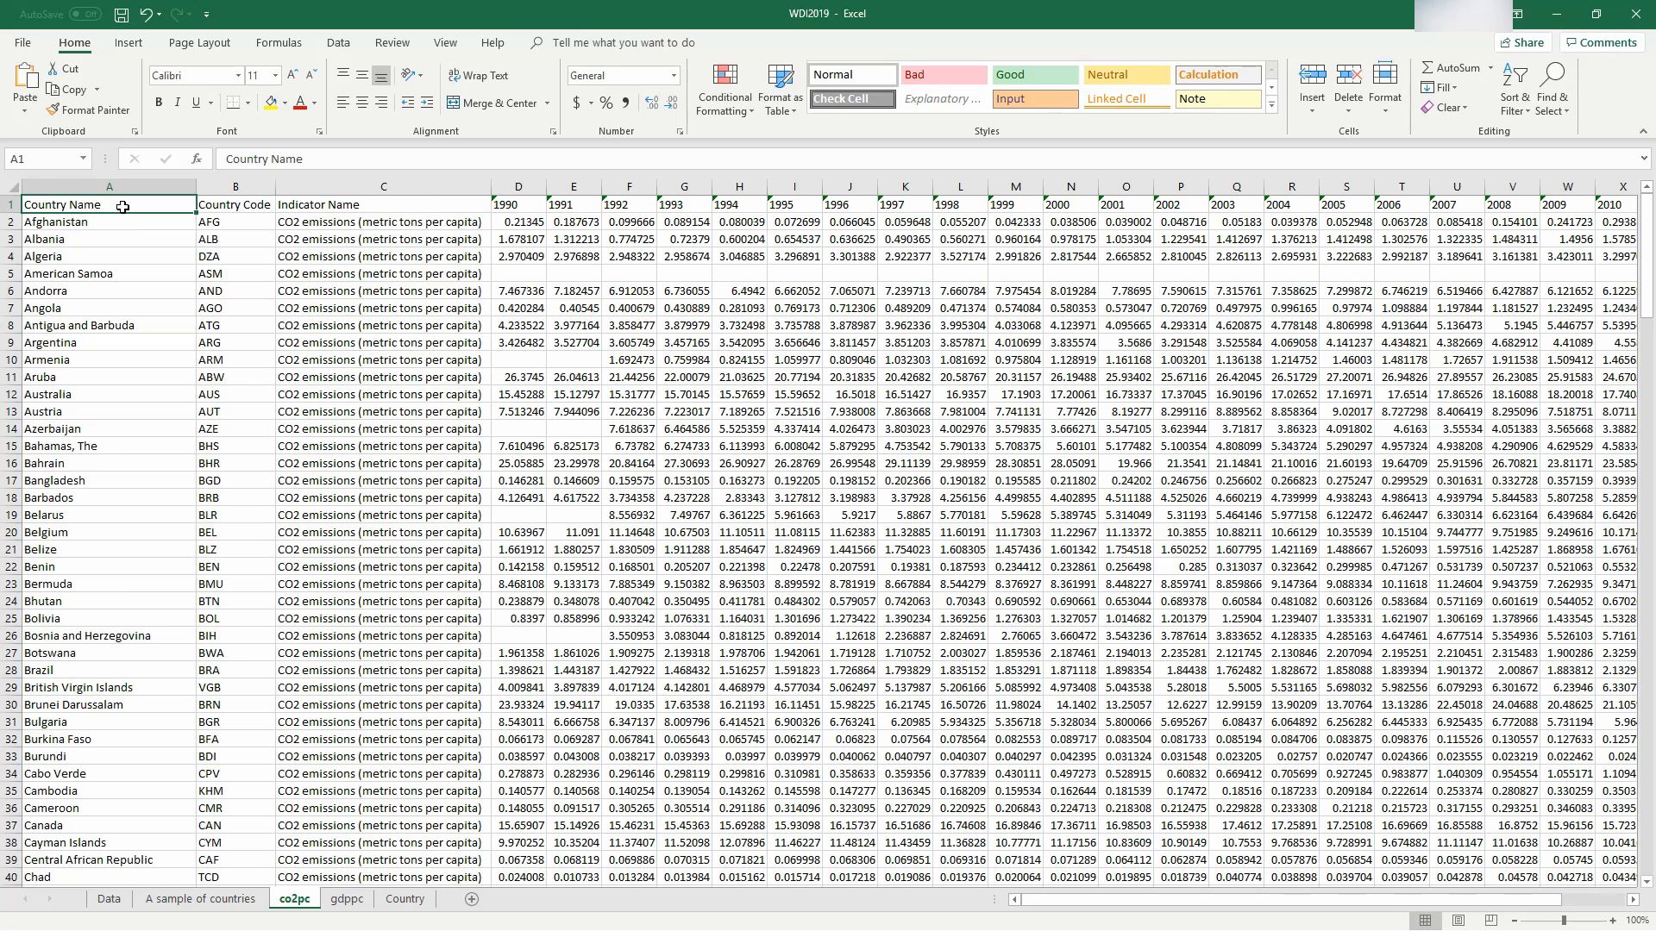
key(shift+Down)
key(shift+Down)
key(shift+Down)
key(shift+Down)
key(shift+Down)
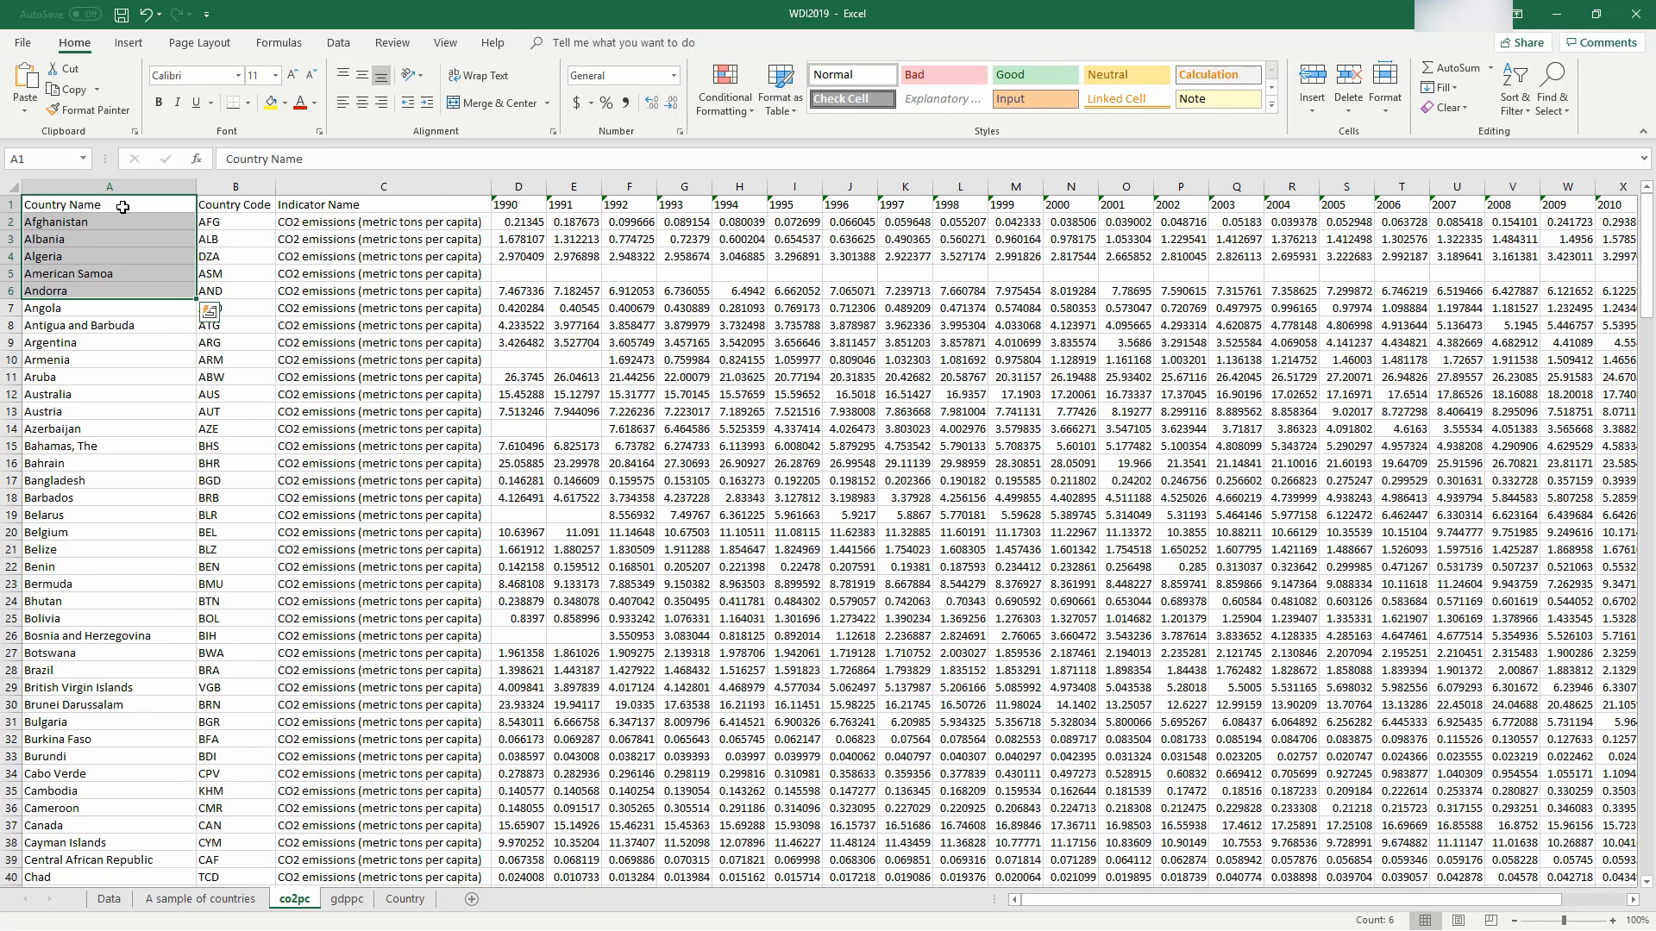
click(221, 240)
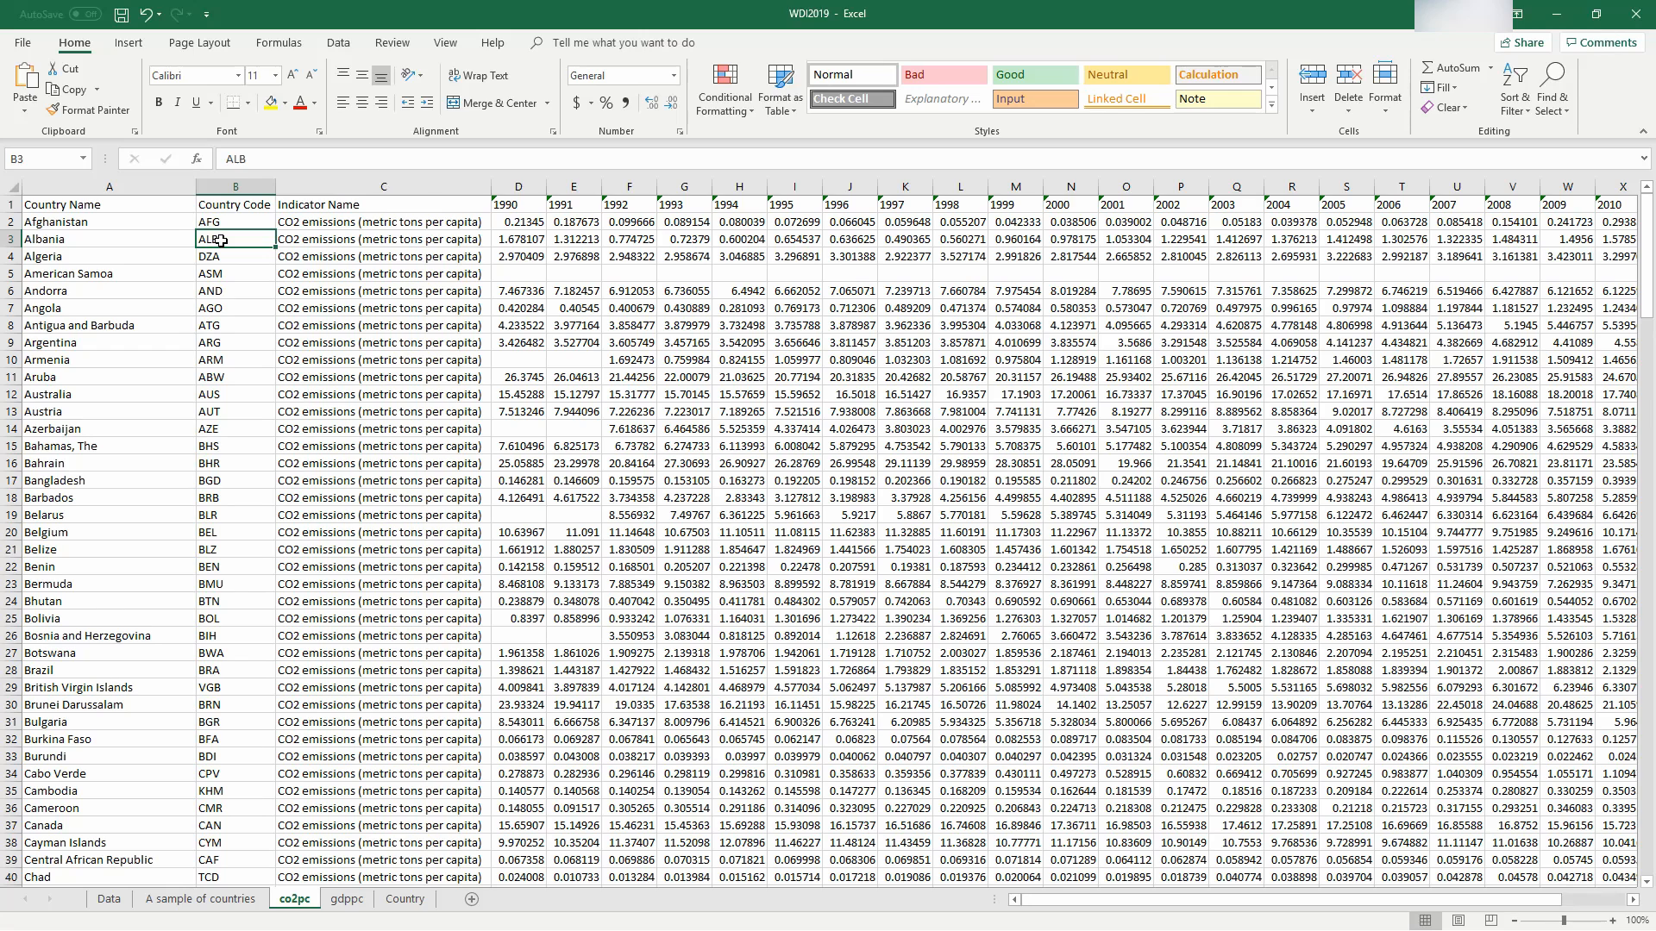
key(Up)
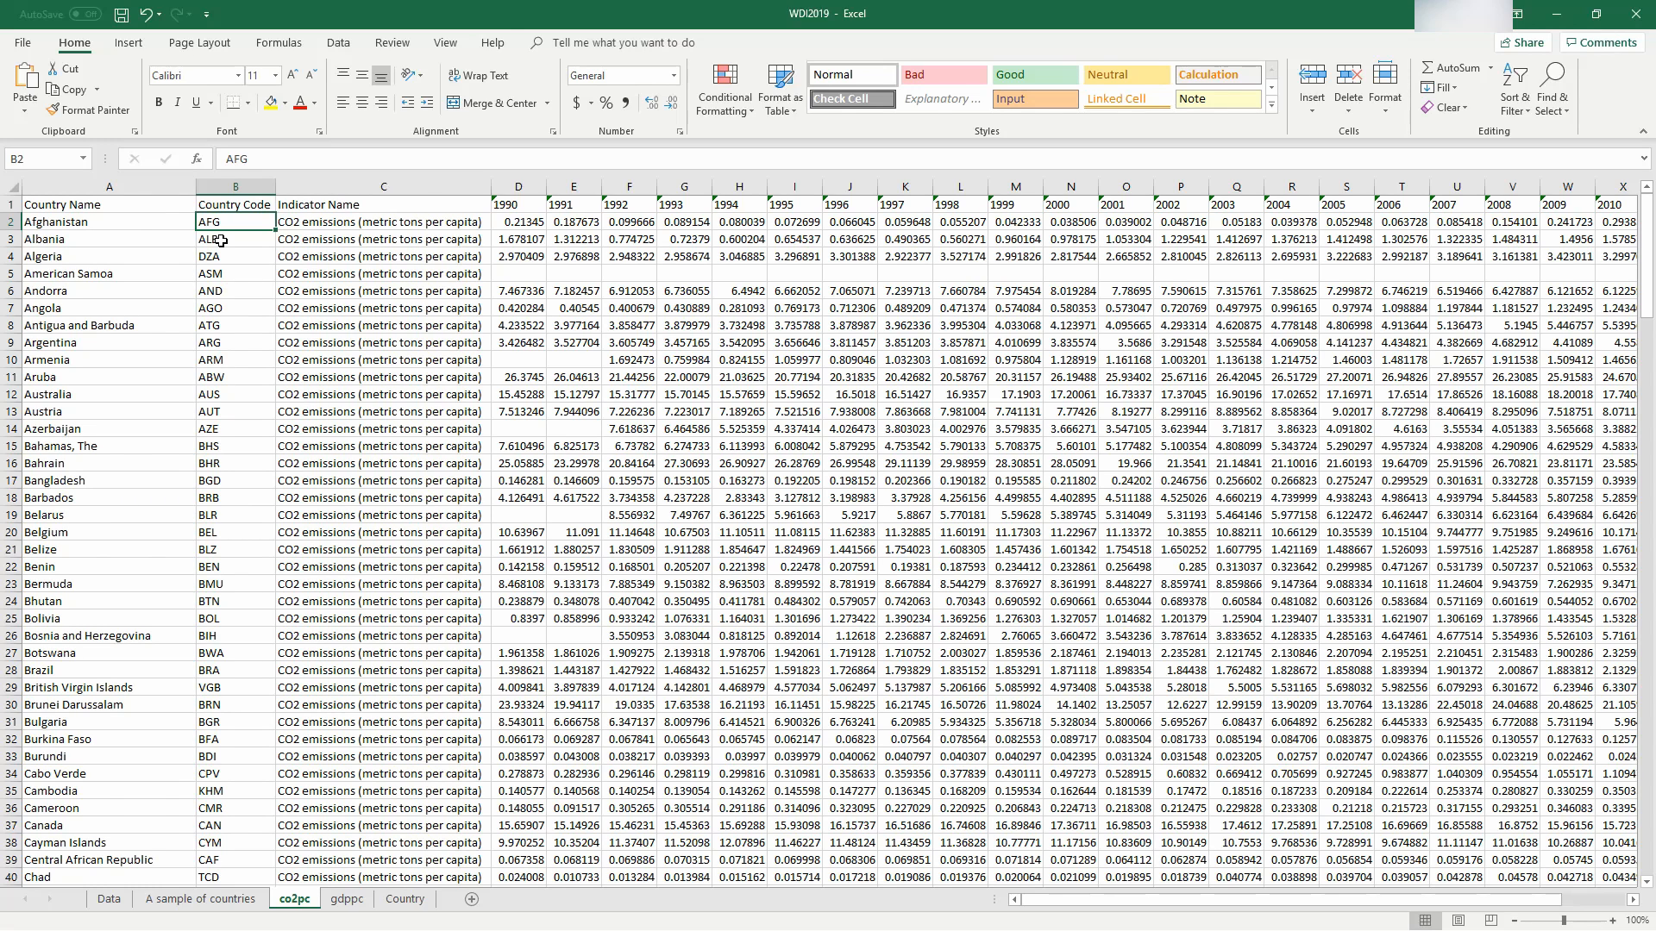
click(112, 207)
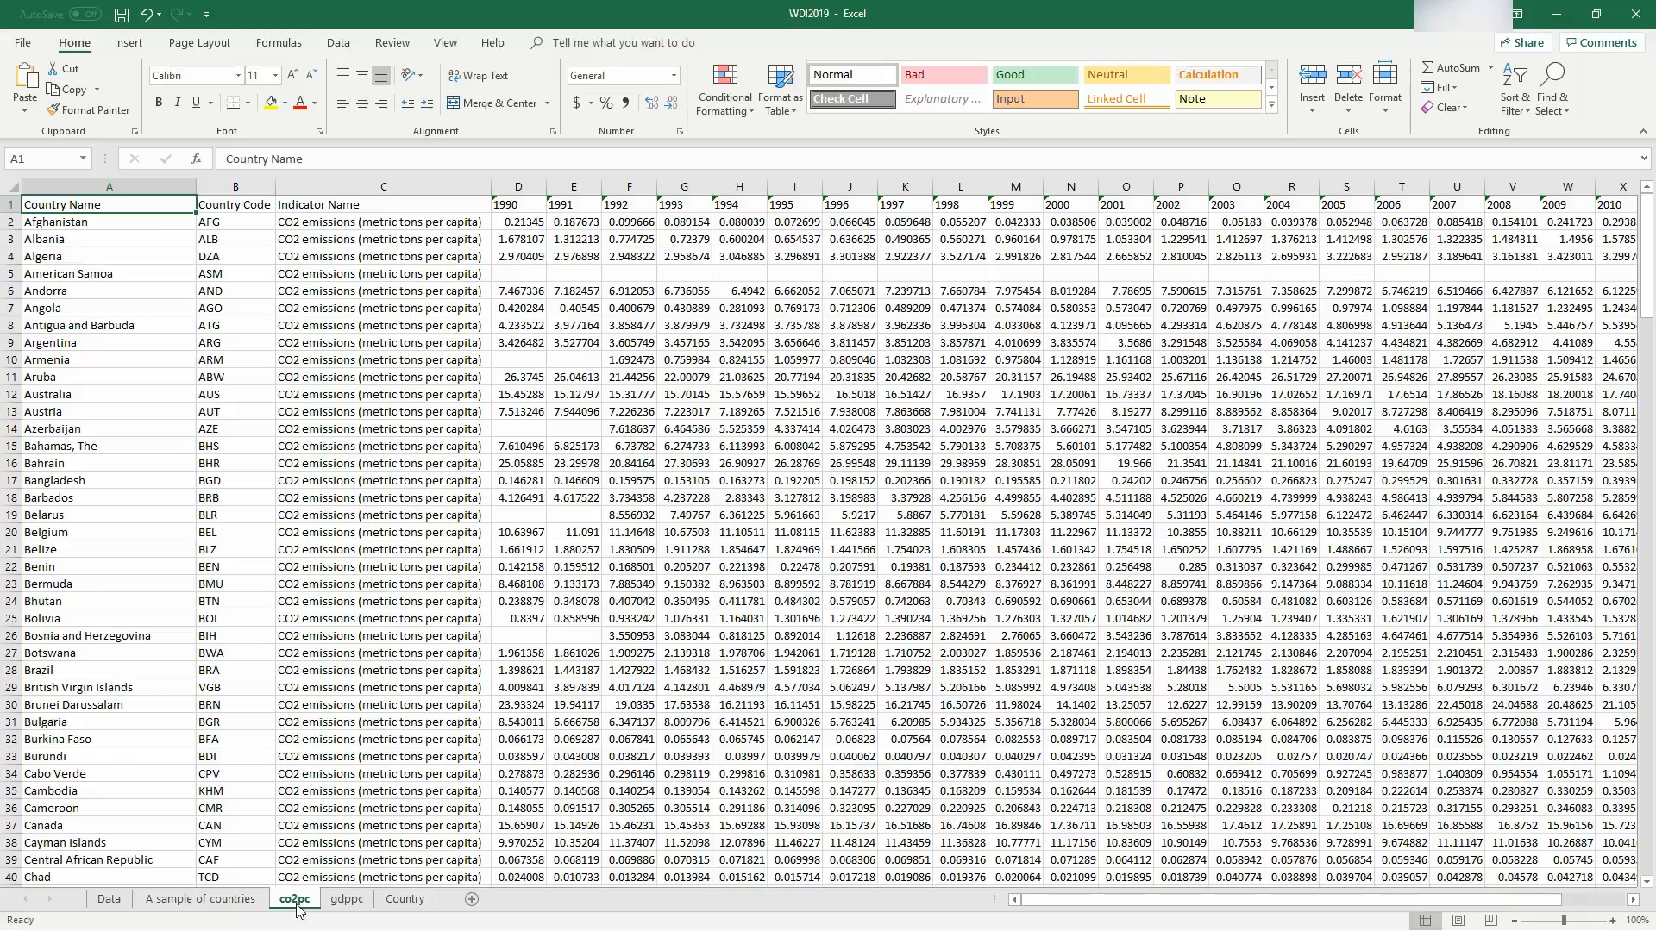
Step: Locate the last data cell of the co2pc sheet, AB218 in Zimbabwe's row
scroll(729, 841, down, 20)
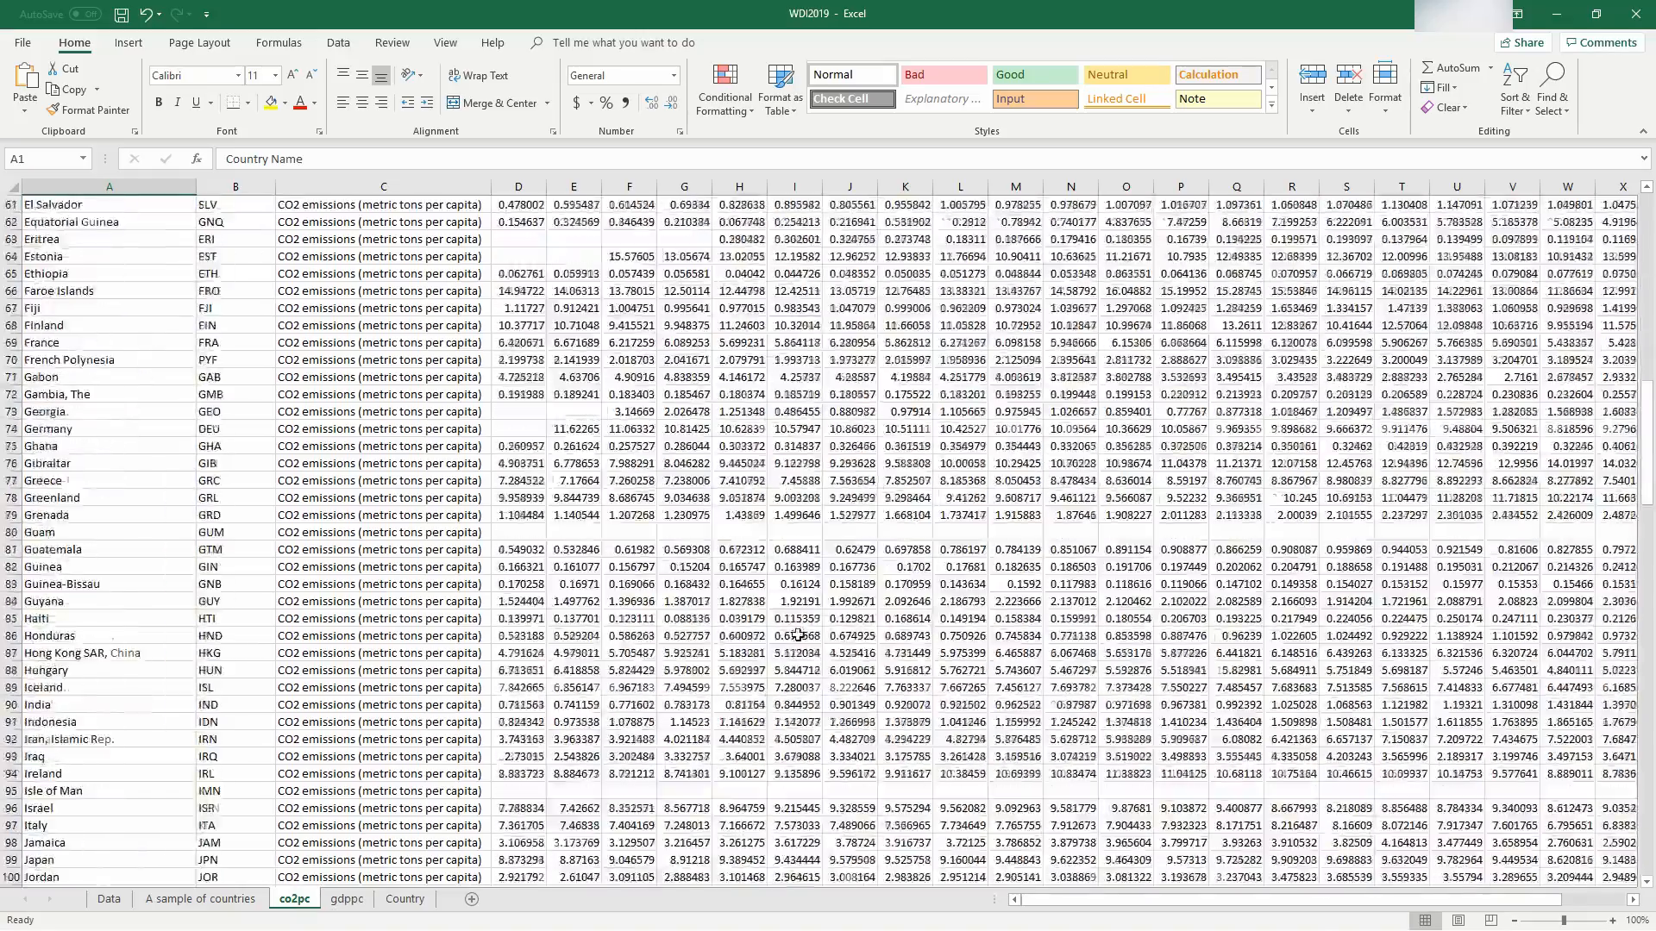
scroll(798, 635, down, 20)
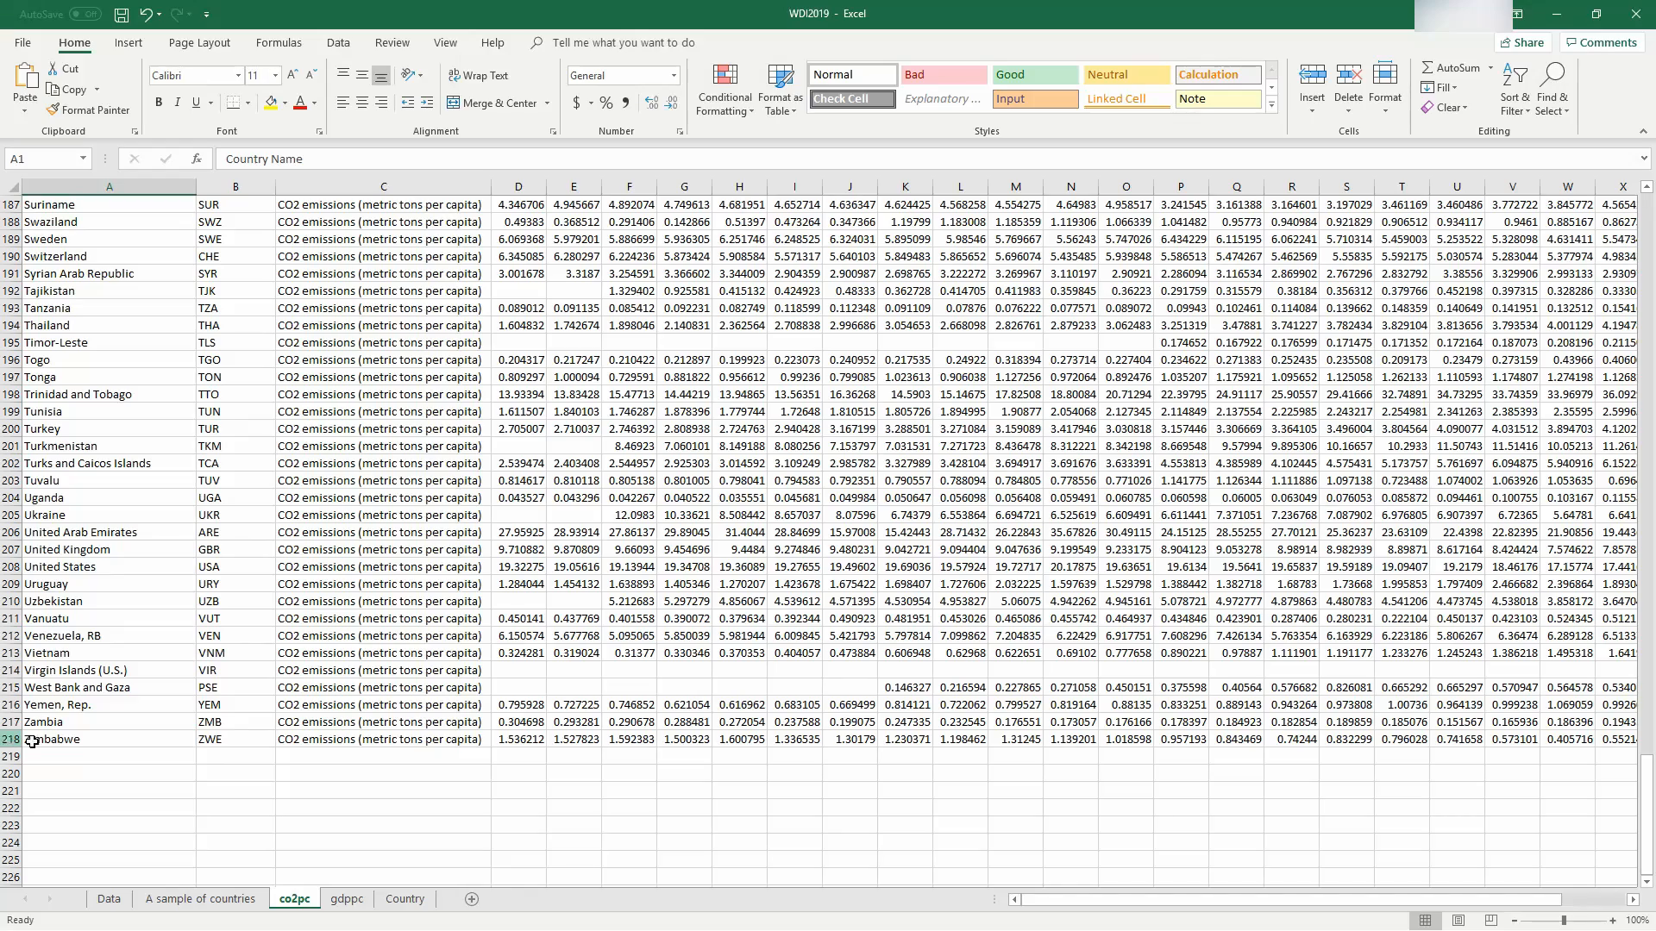
click(421, 740)
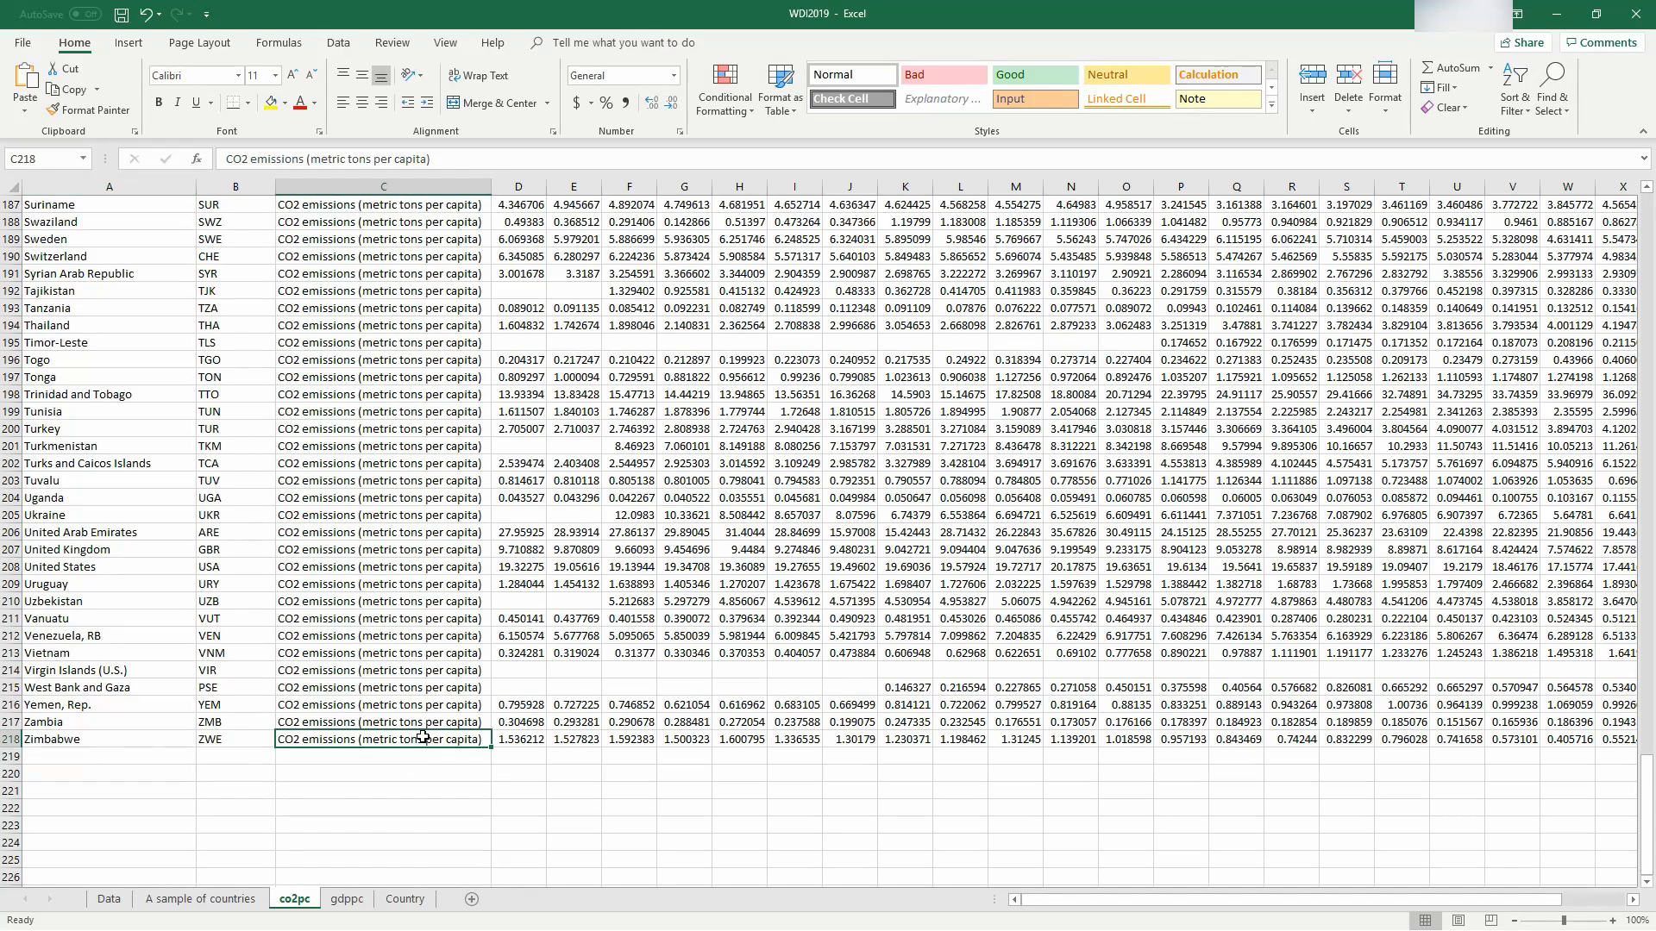
key(Right)
key(Right)
key(Right)
key(Right)
key(Right)
key(Right)
key(Right)
key(Right)
key(Right)
key(Right)
key(Right)
key(Right)
key(Right)
key(Right)
key(Right)
key(Right)
key(Right)
key(Right)
key(Right)
key(Right)
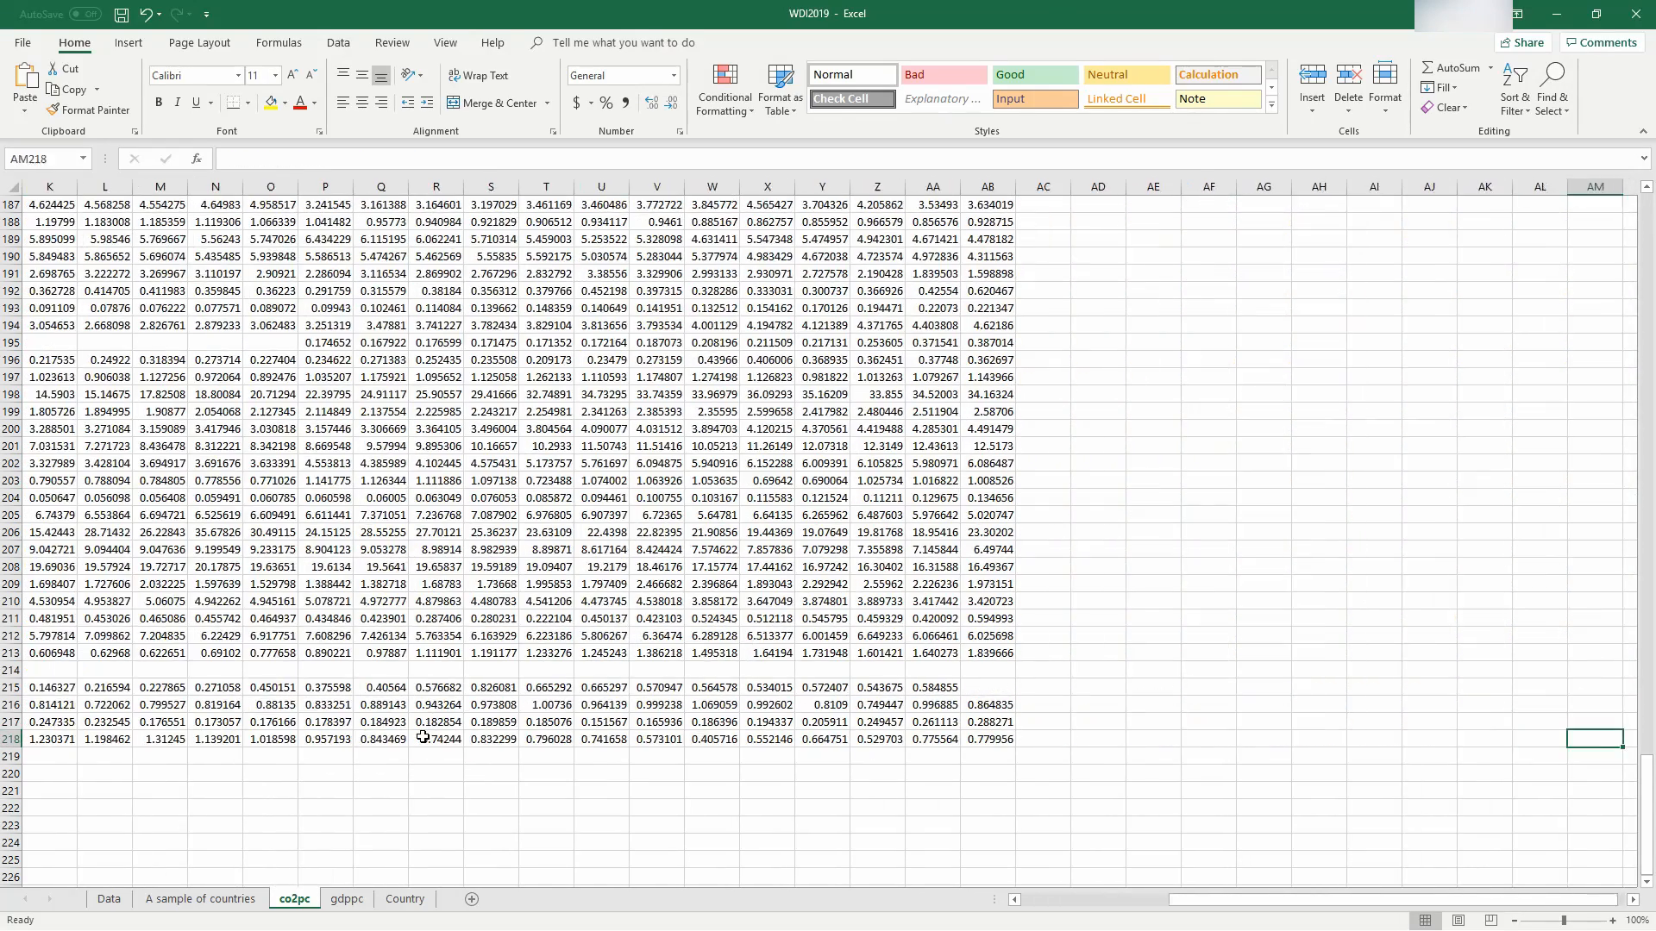
key(Left)
key(Left)
key(Left)
key(Left)
key(Left)
key(Left)
key(Left)
key(Left)
key(Left)
key(Left)
key(Left)
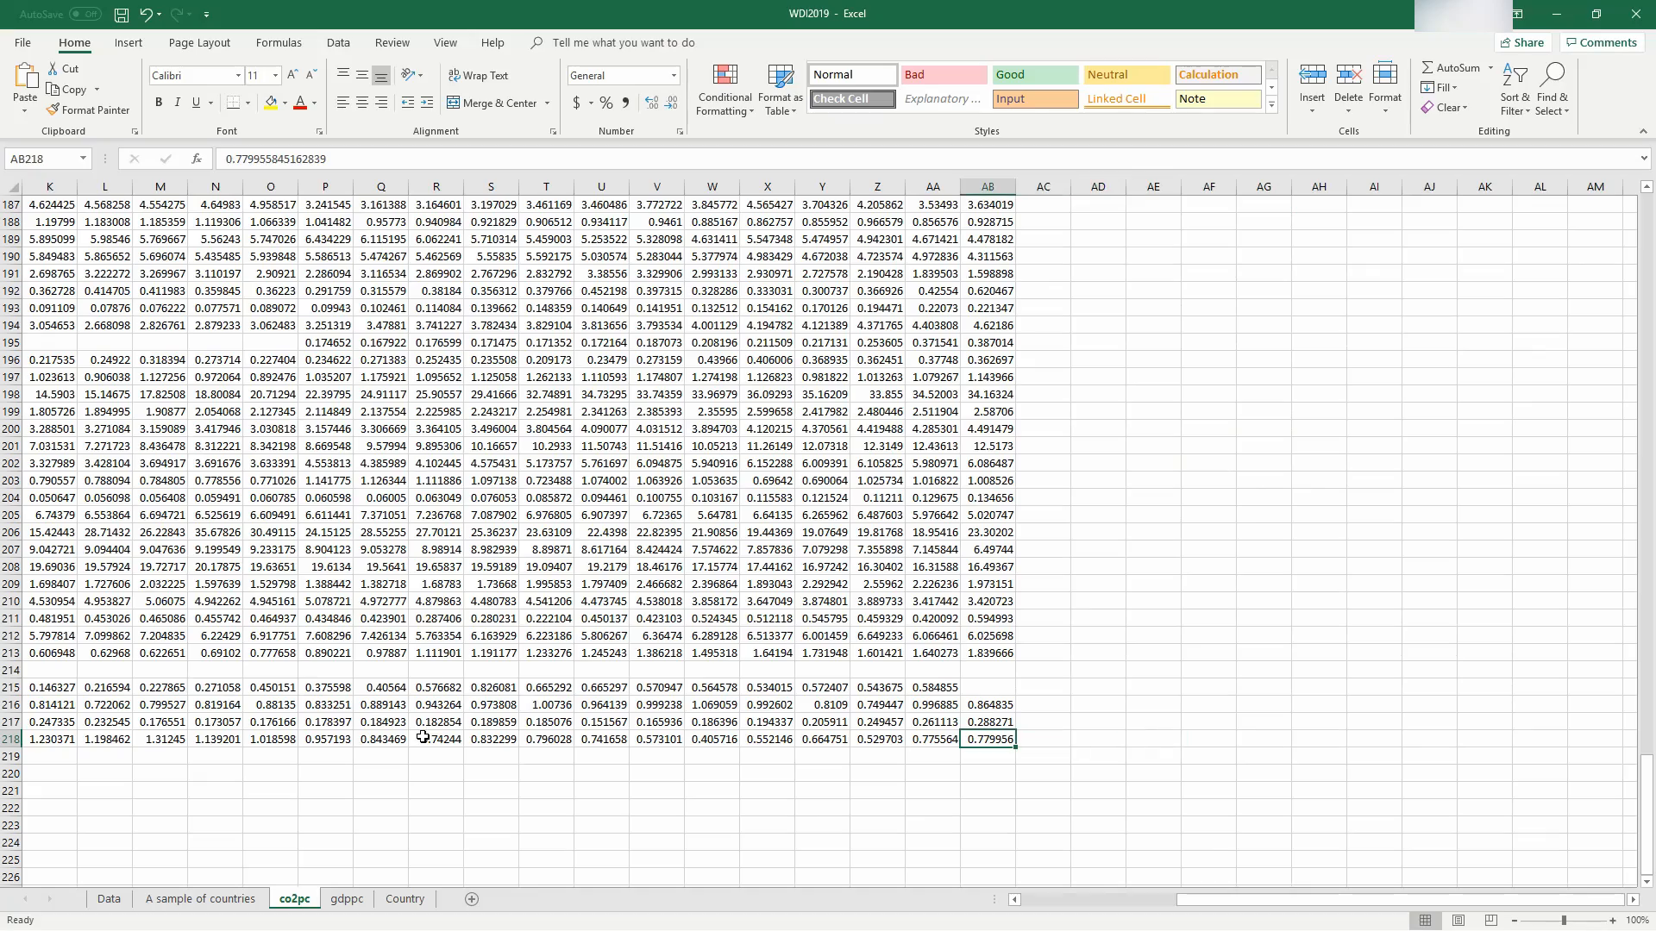
Step: Locate Zimbabwe's last data row on the gdppc sheet for comparison, and return to the co2pc sheet
click(347, 900)
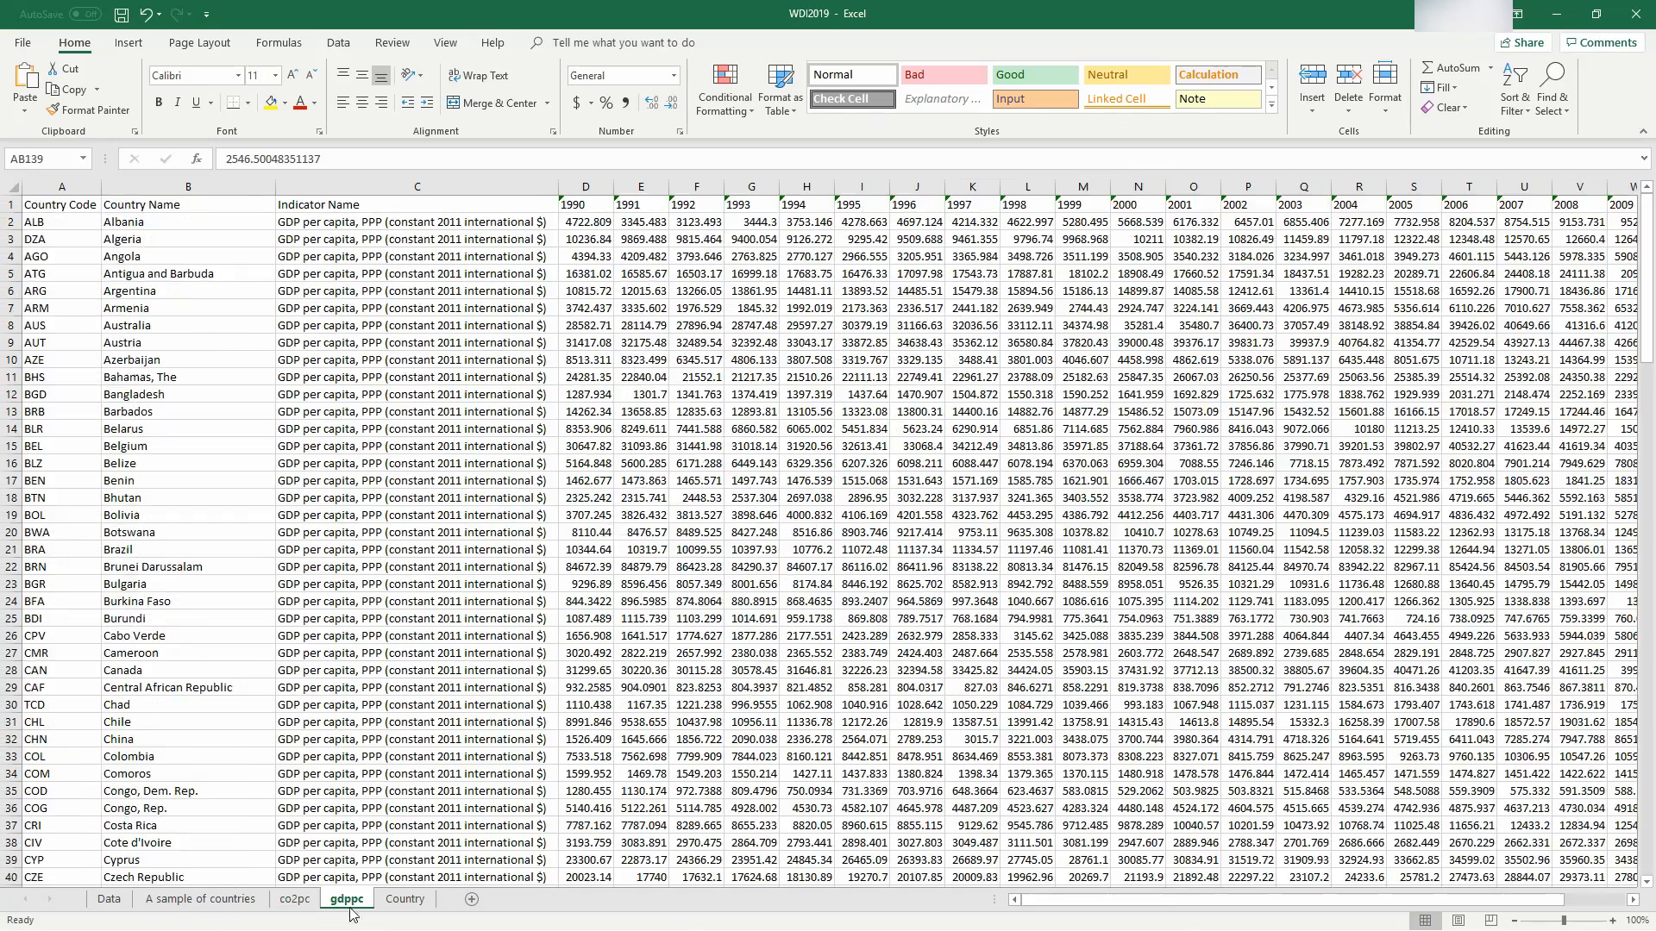
scroll(620, 601, down, 20)
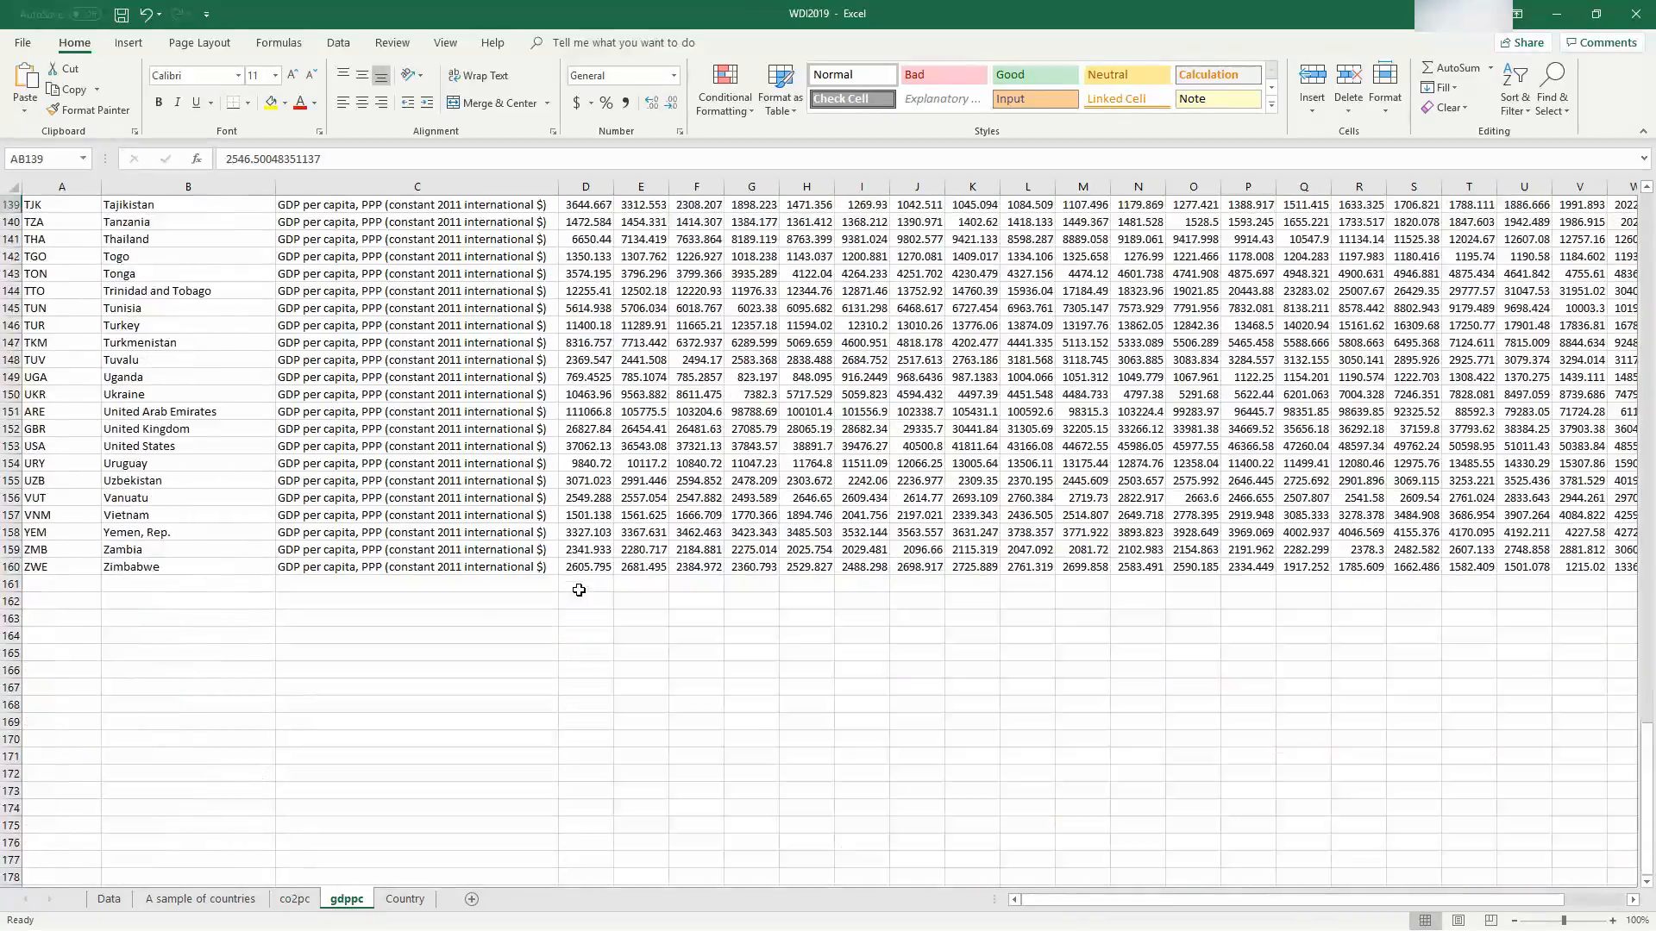
click(54, 574)
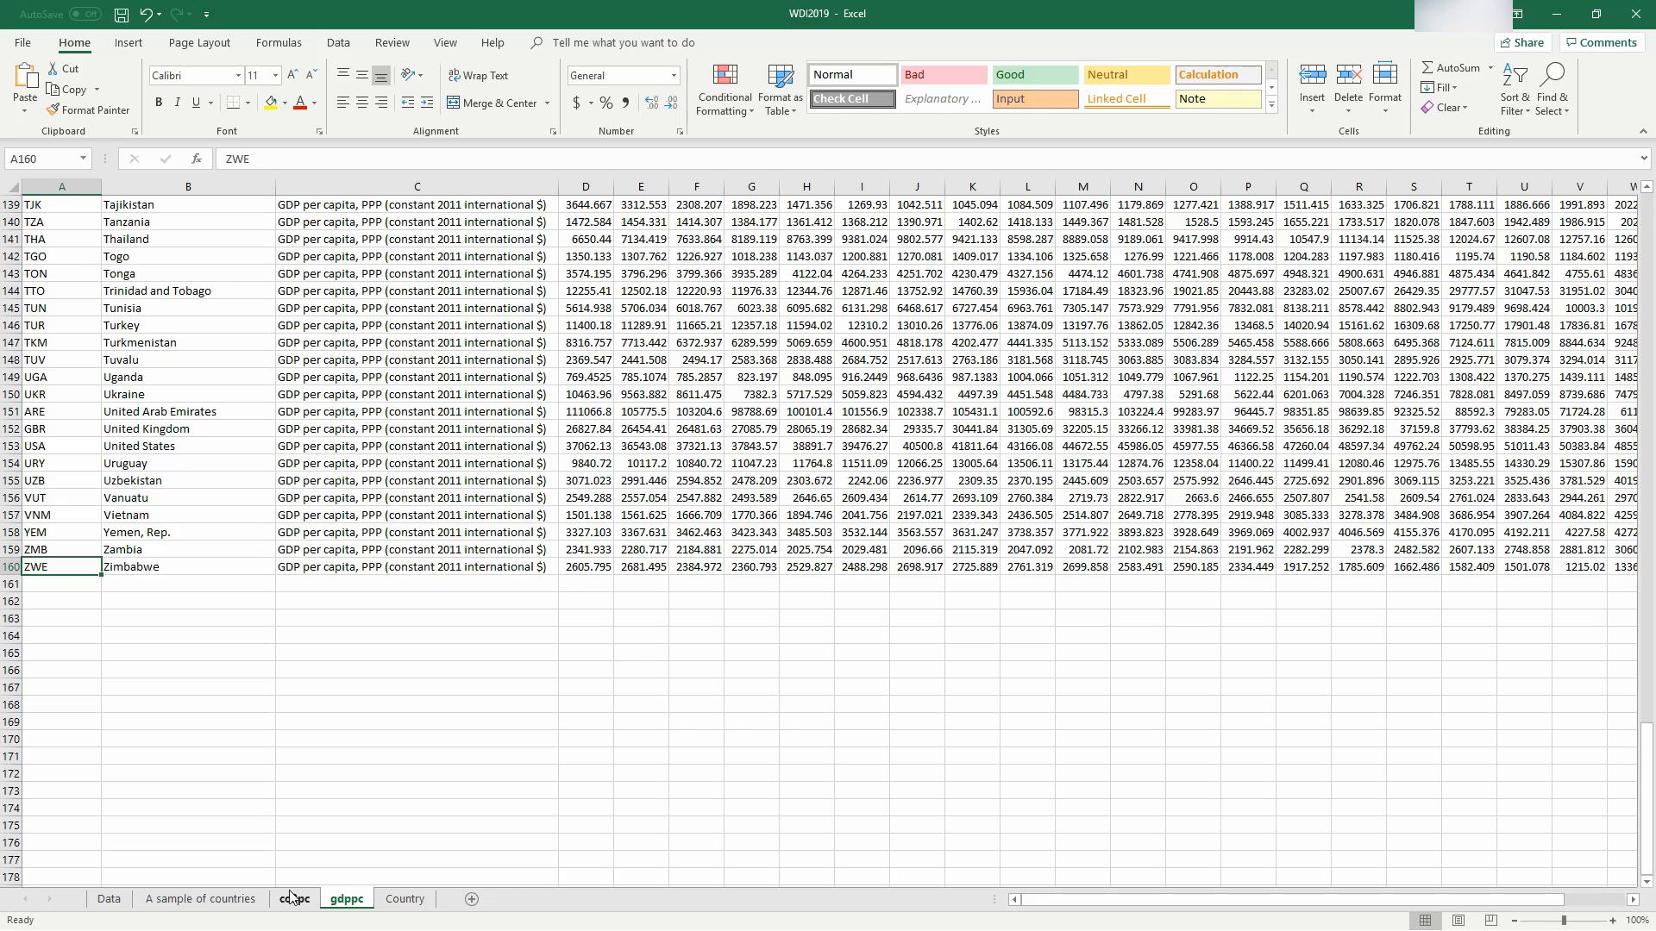
scroll(207, 345, up, 20)
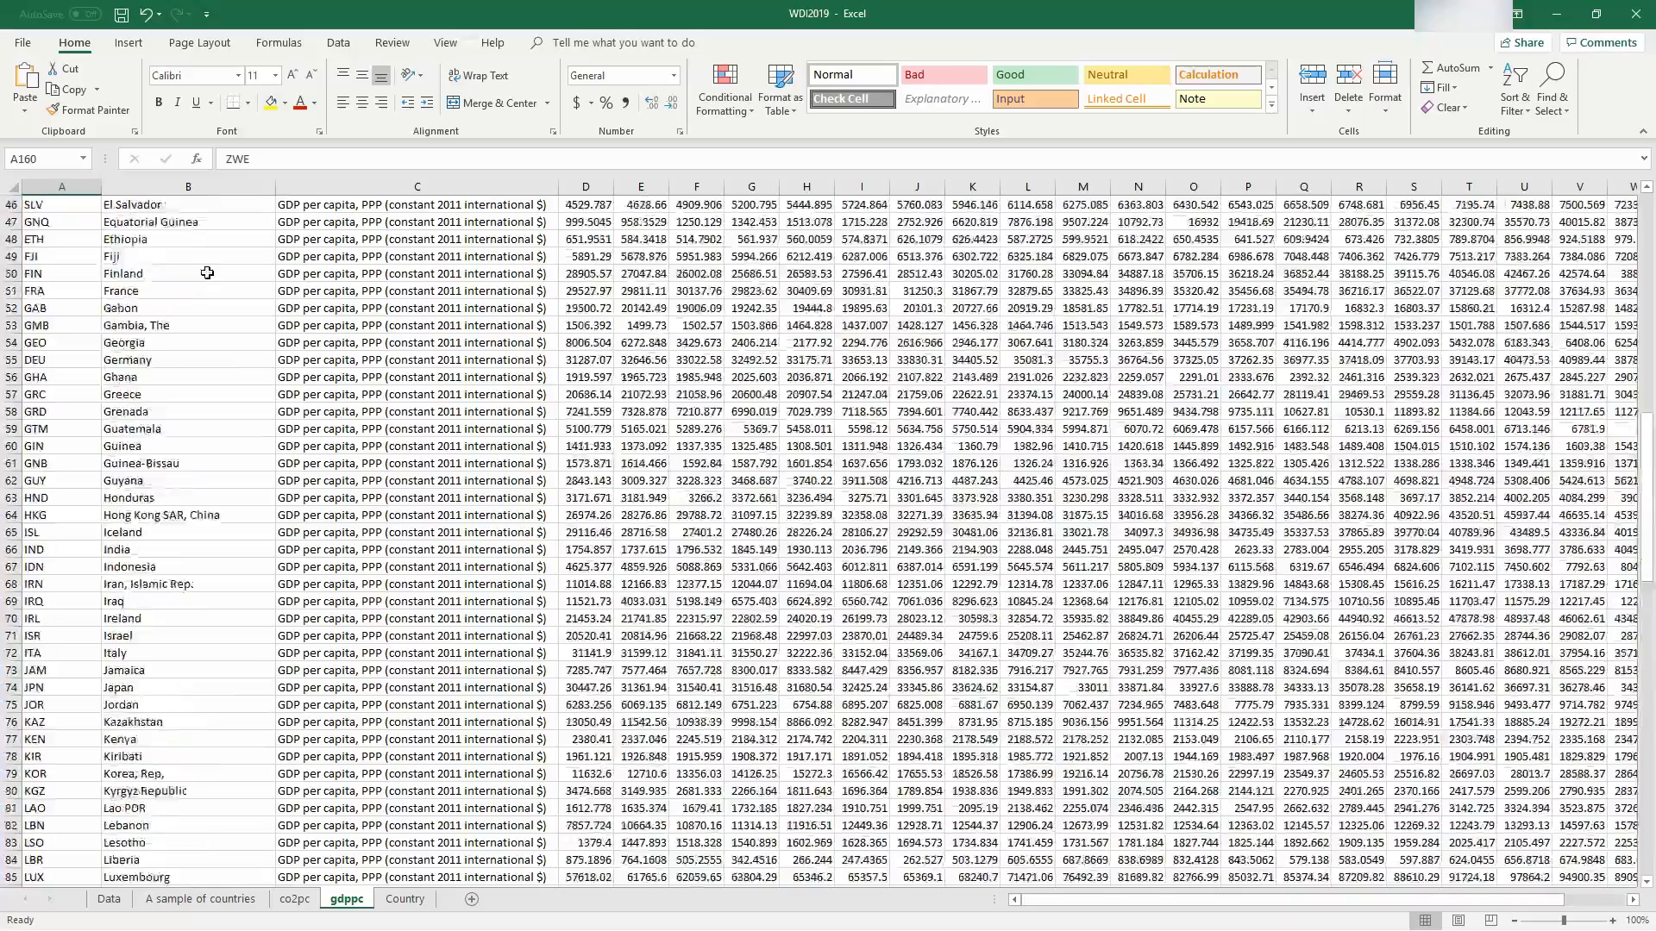
scroll(207, 272, up, 15)
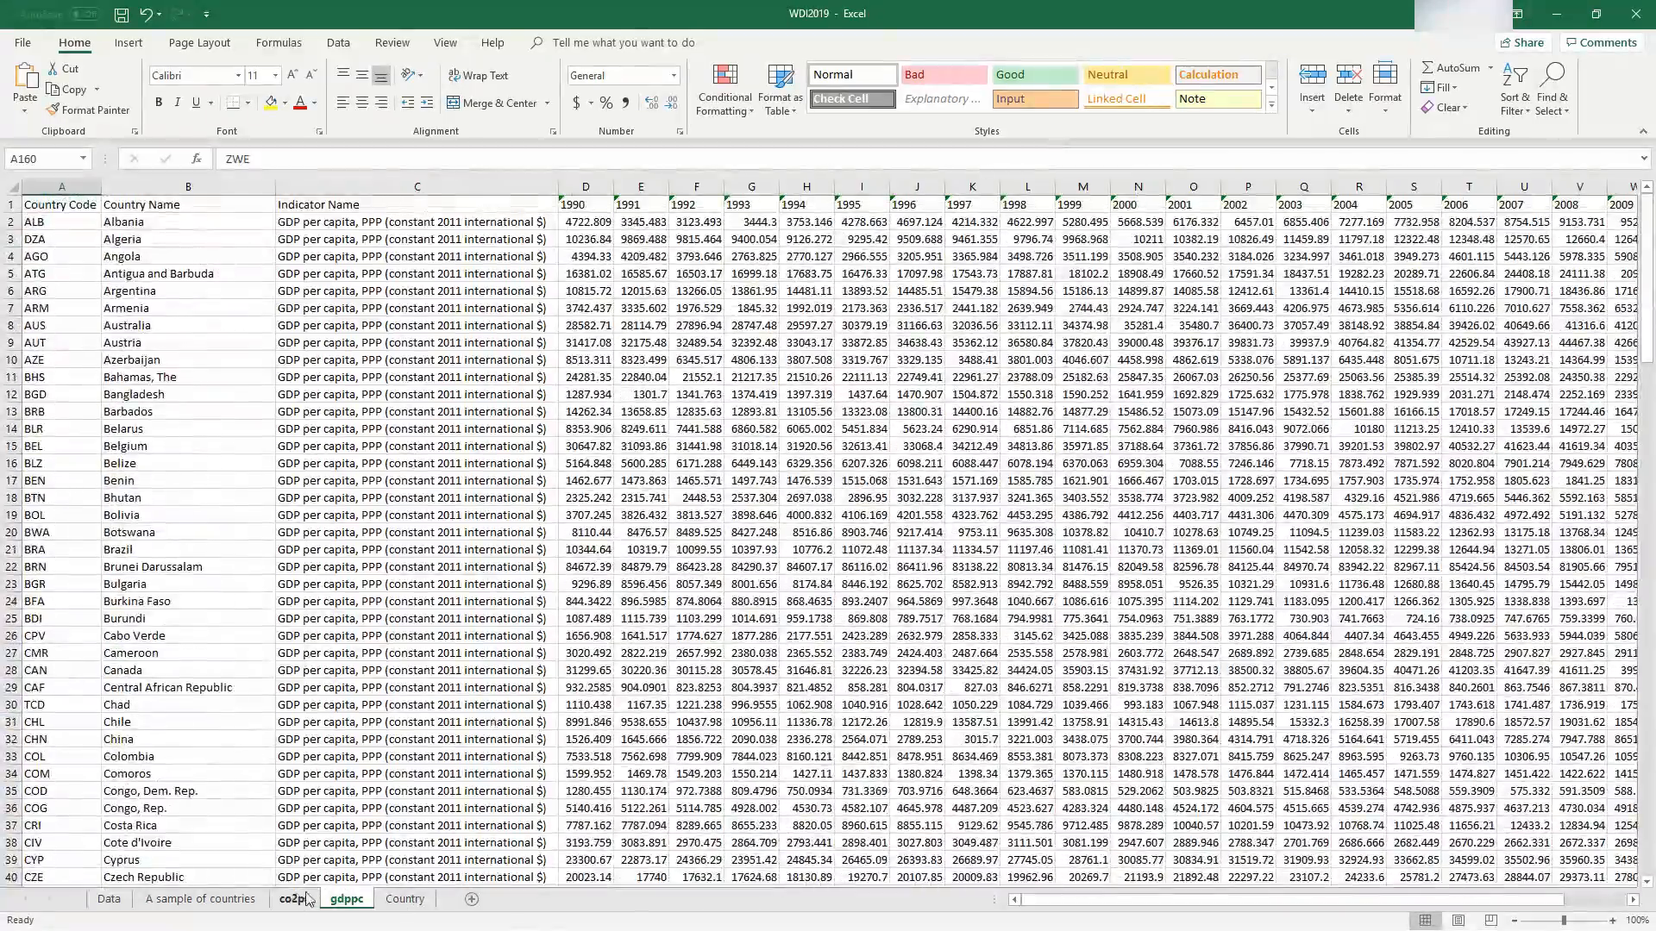
click(293, 899)
scroll(388, 699, up, 4)
drag(1250, 899, 1078, 901)
scroll(329, 560, up, 20)
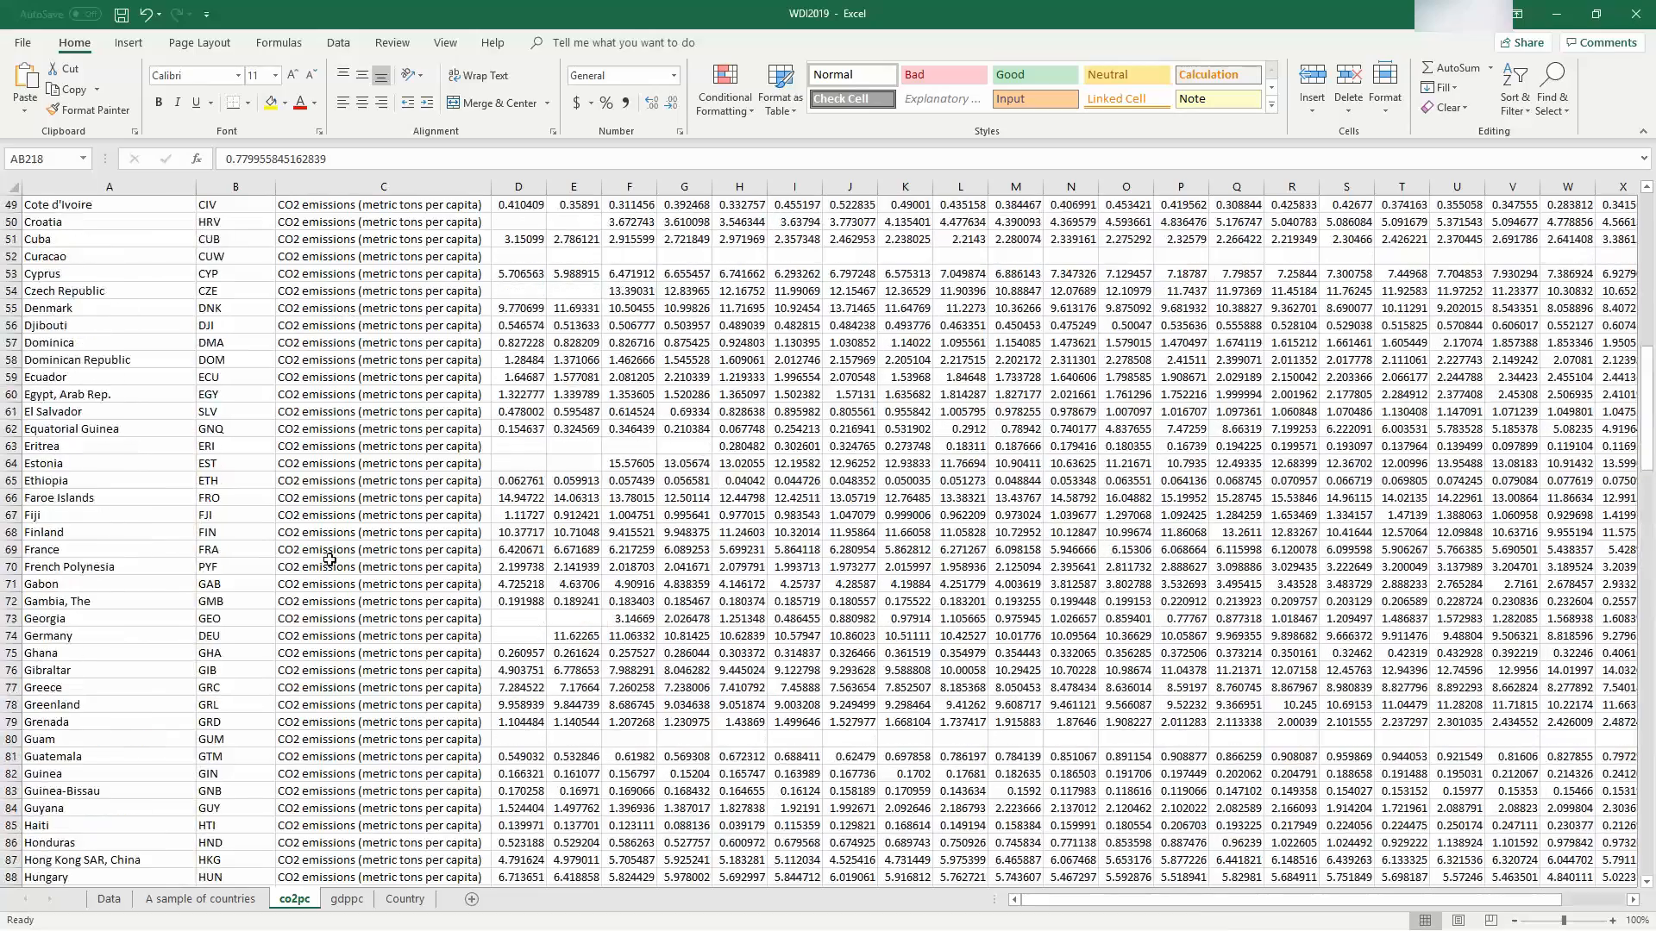
Step: Enter =VLOOKUP(B2,co2pc!$B$2:$AB$218,27,FALSE) in Albania's CO2PC cell D2 on the sample of countries sheet
click(207, 899)
click(277, 222)
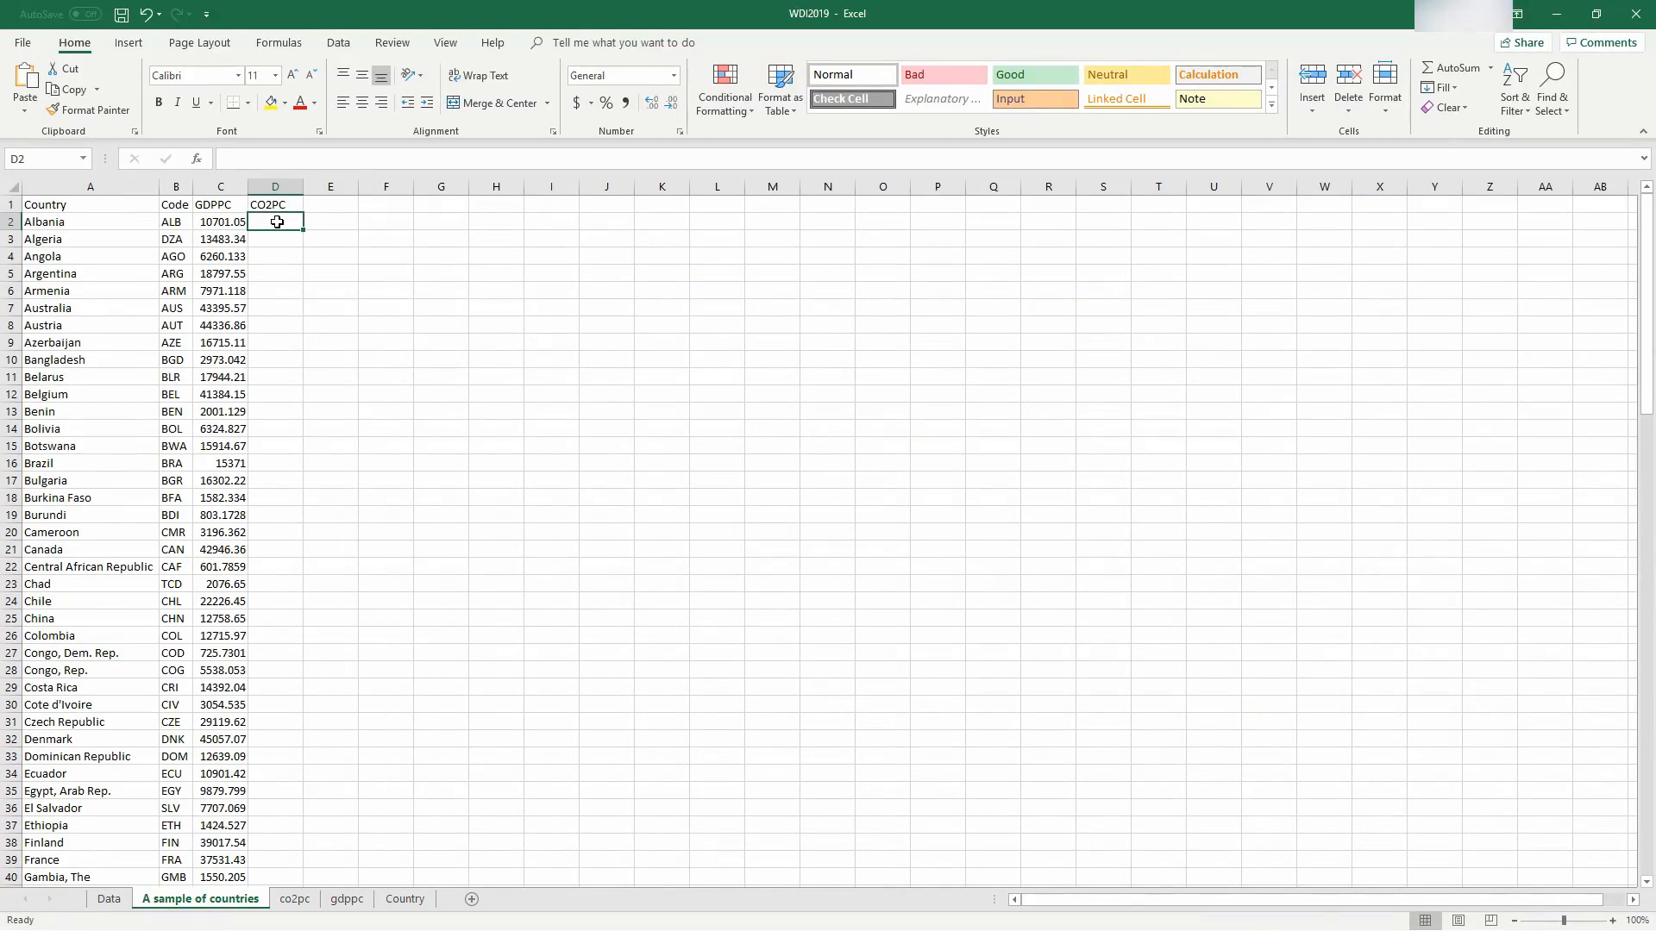
click(253, 161)
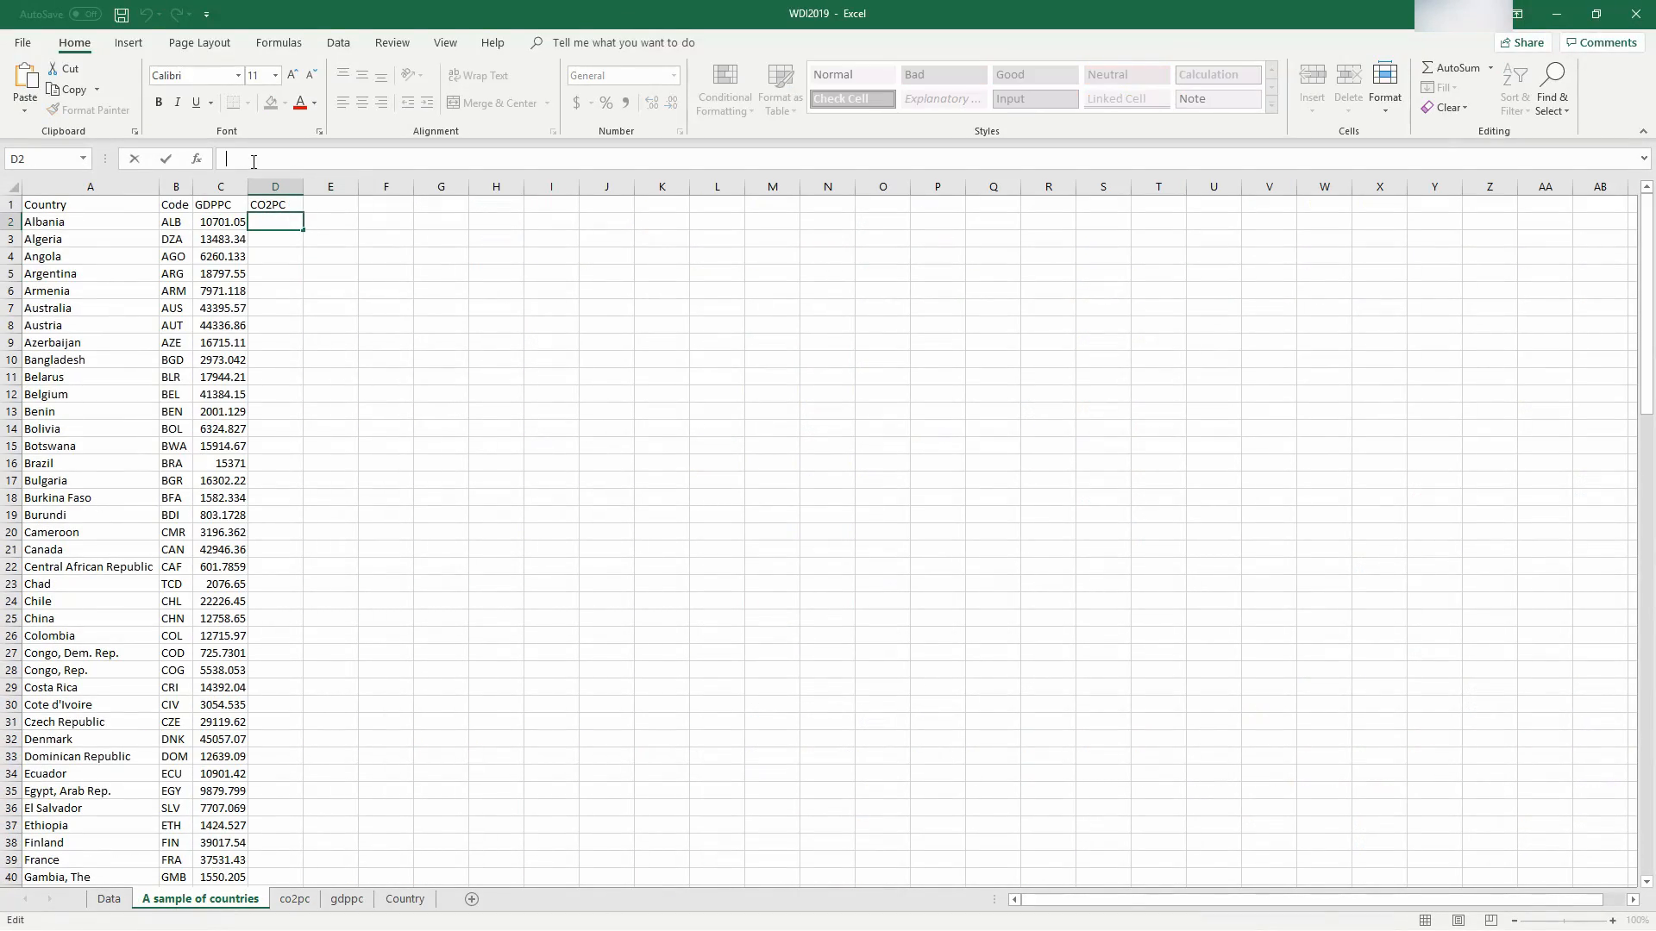
text(=)
text(VLOOK)
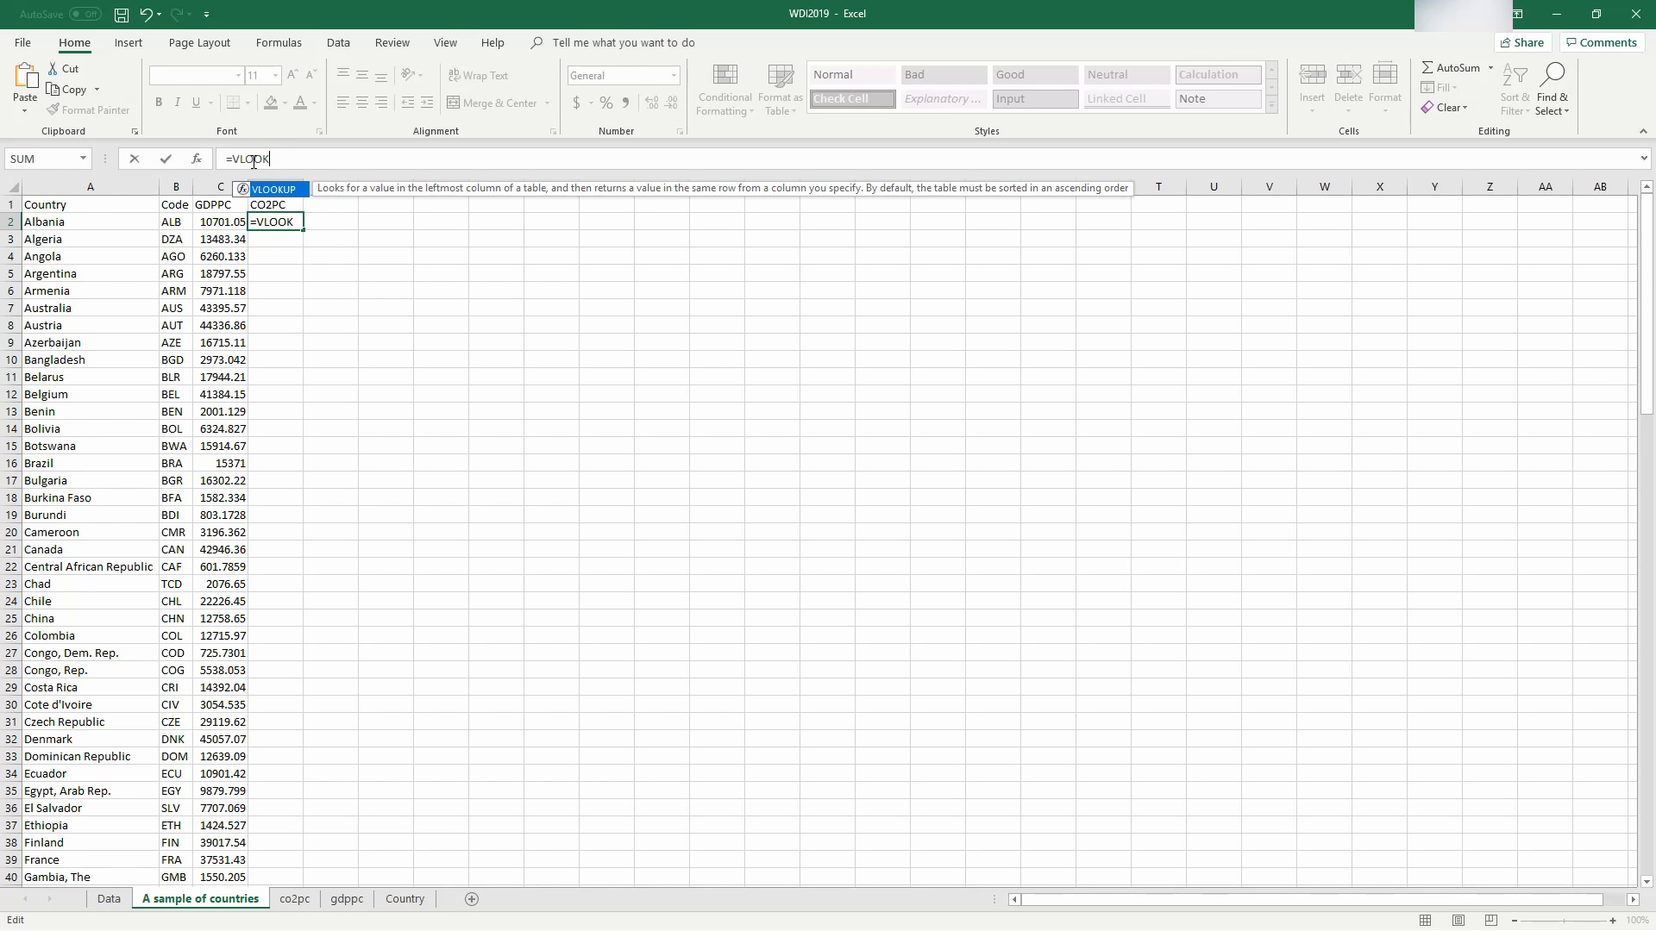
text(UP()
key(BackSpace)
text(()
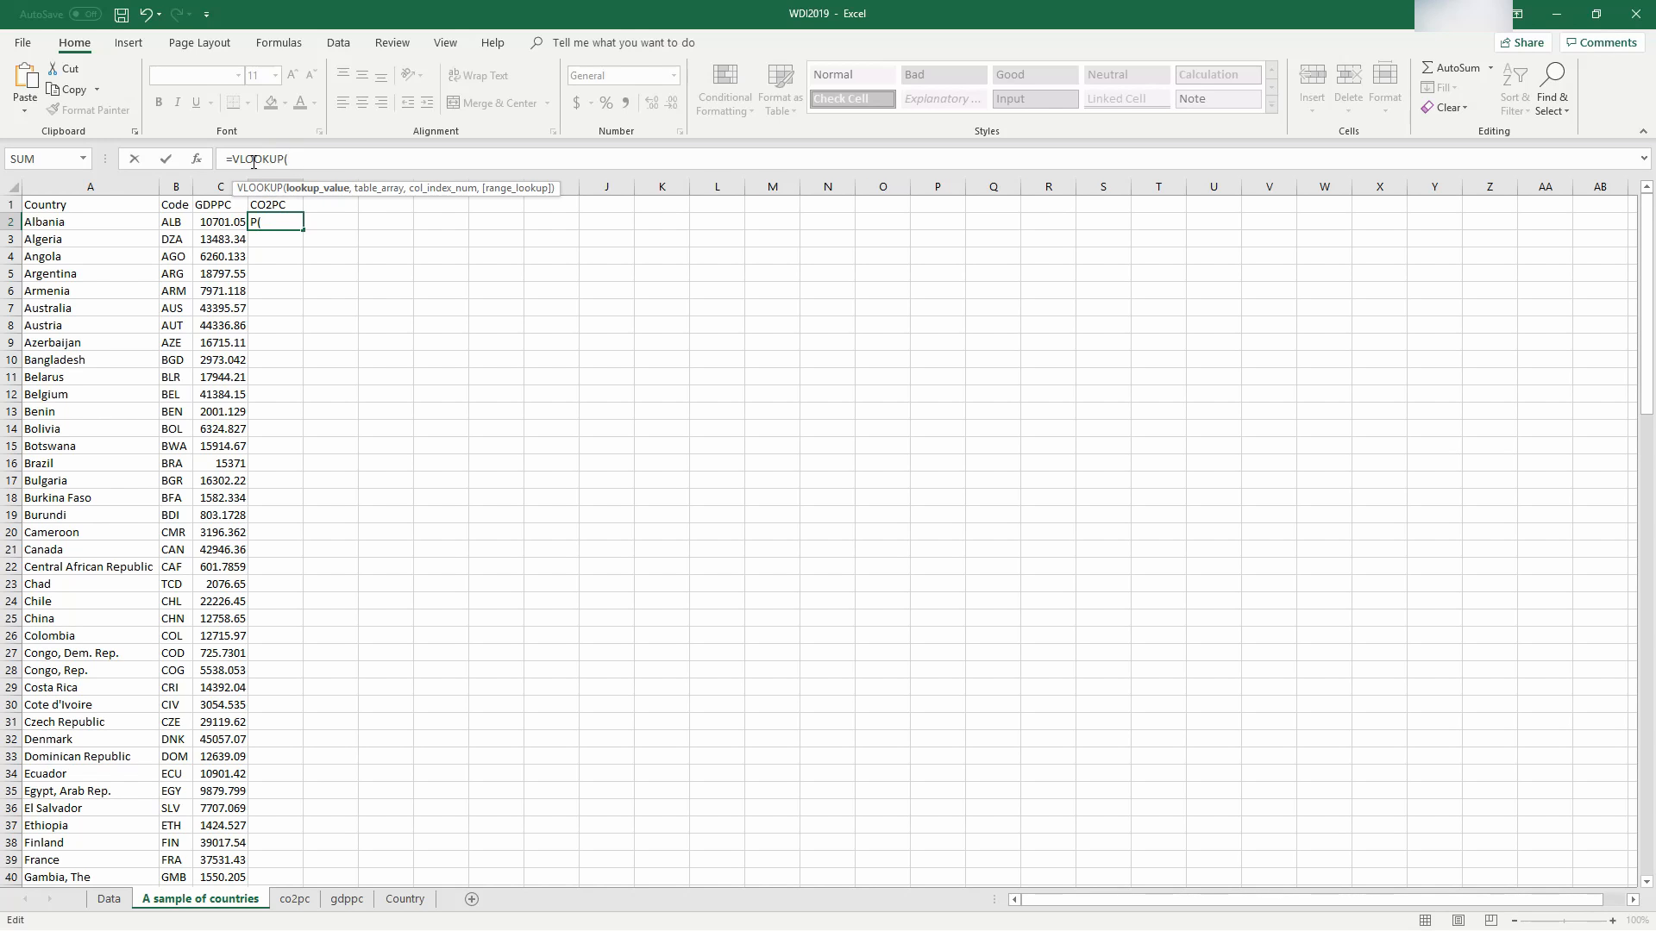
text(B22)
key(BackSpace)
text(,)
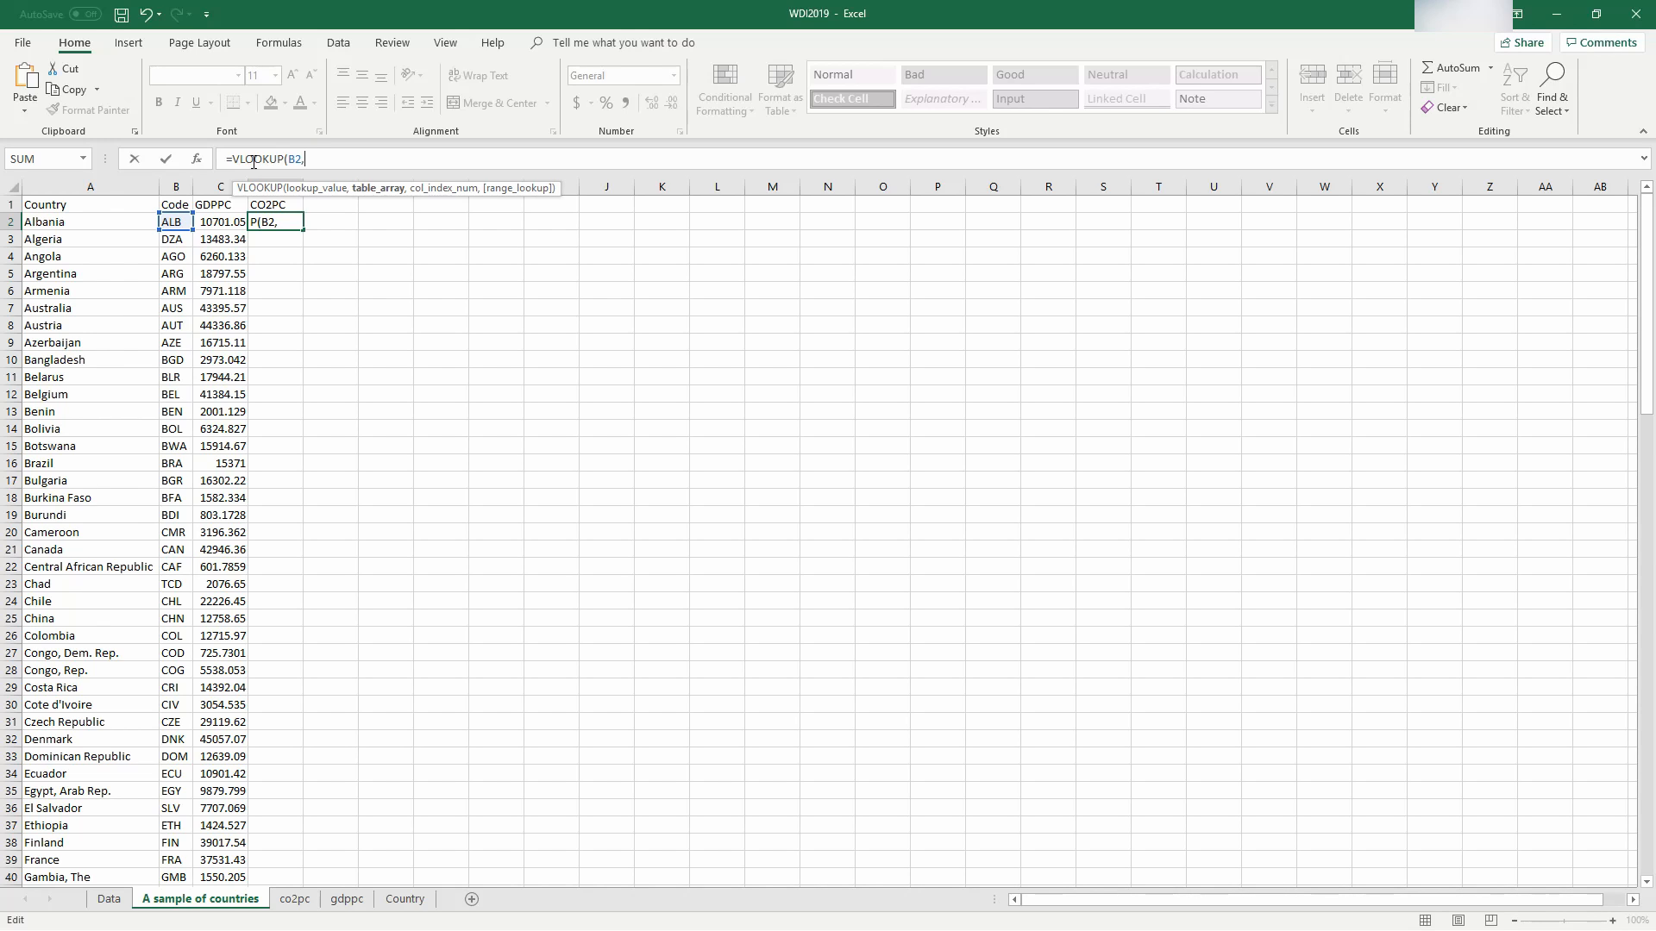
text(co2pc!$B$2:$AB$218,)
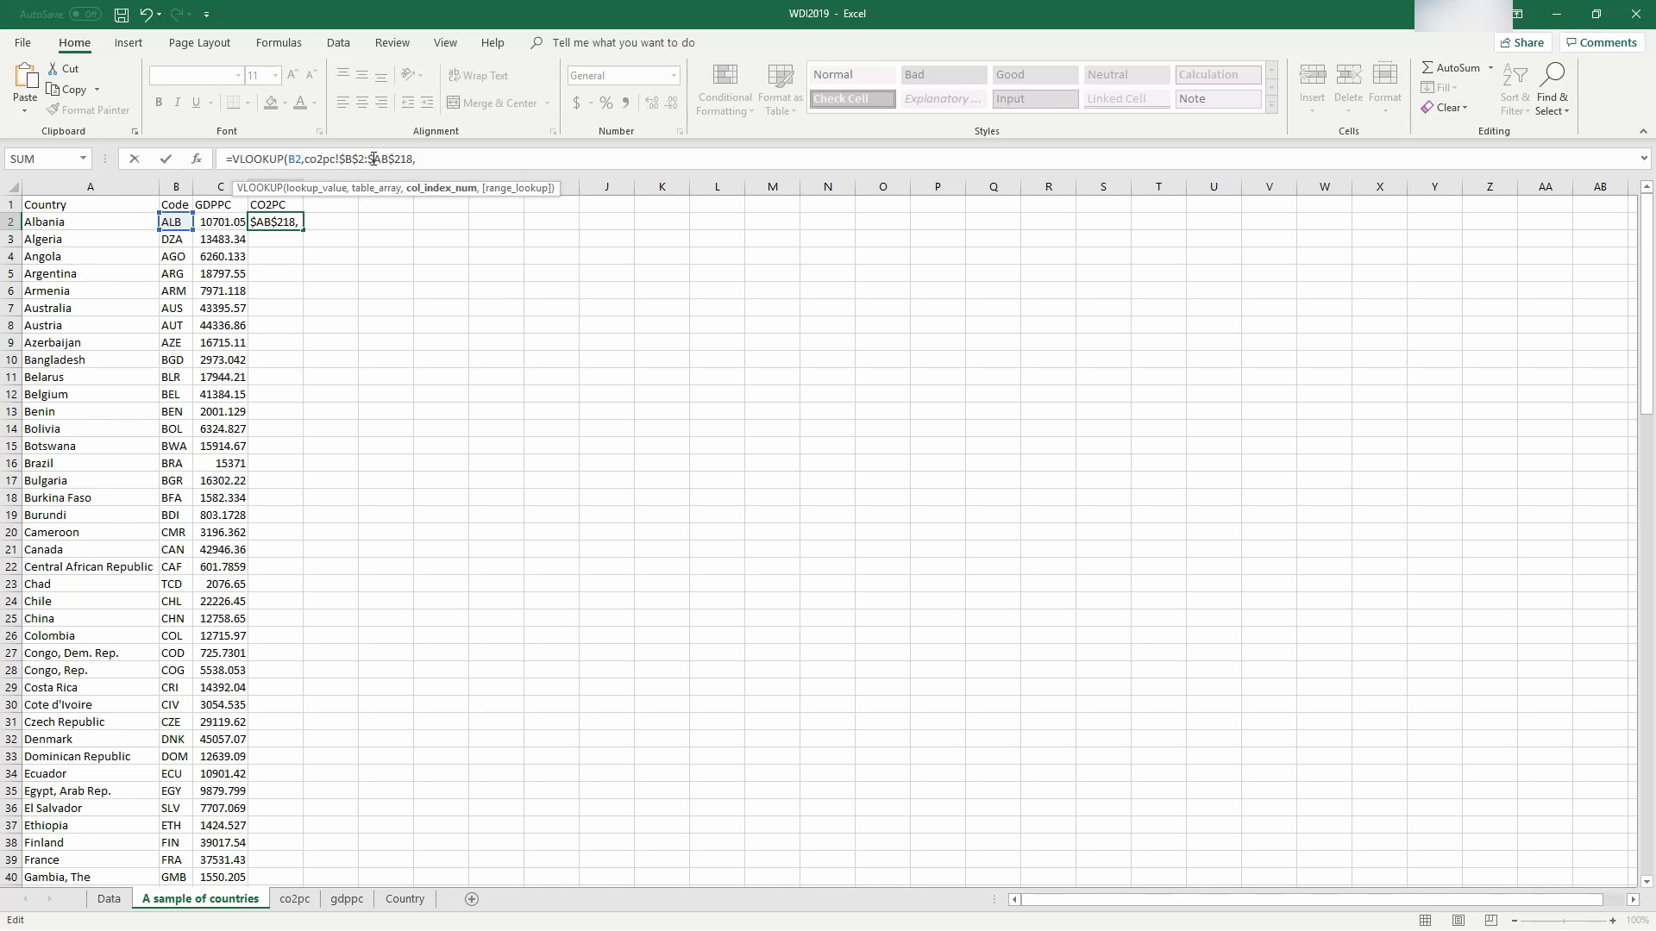
text(27)
text(,FALSE)
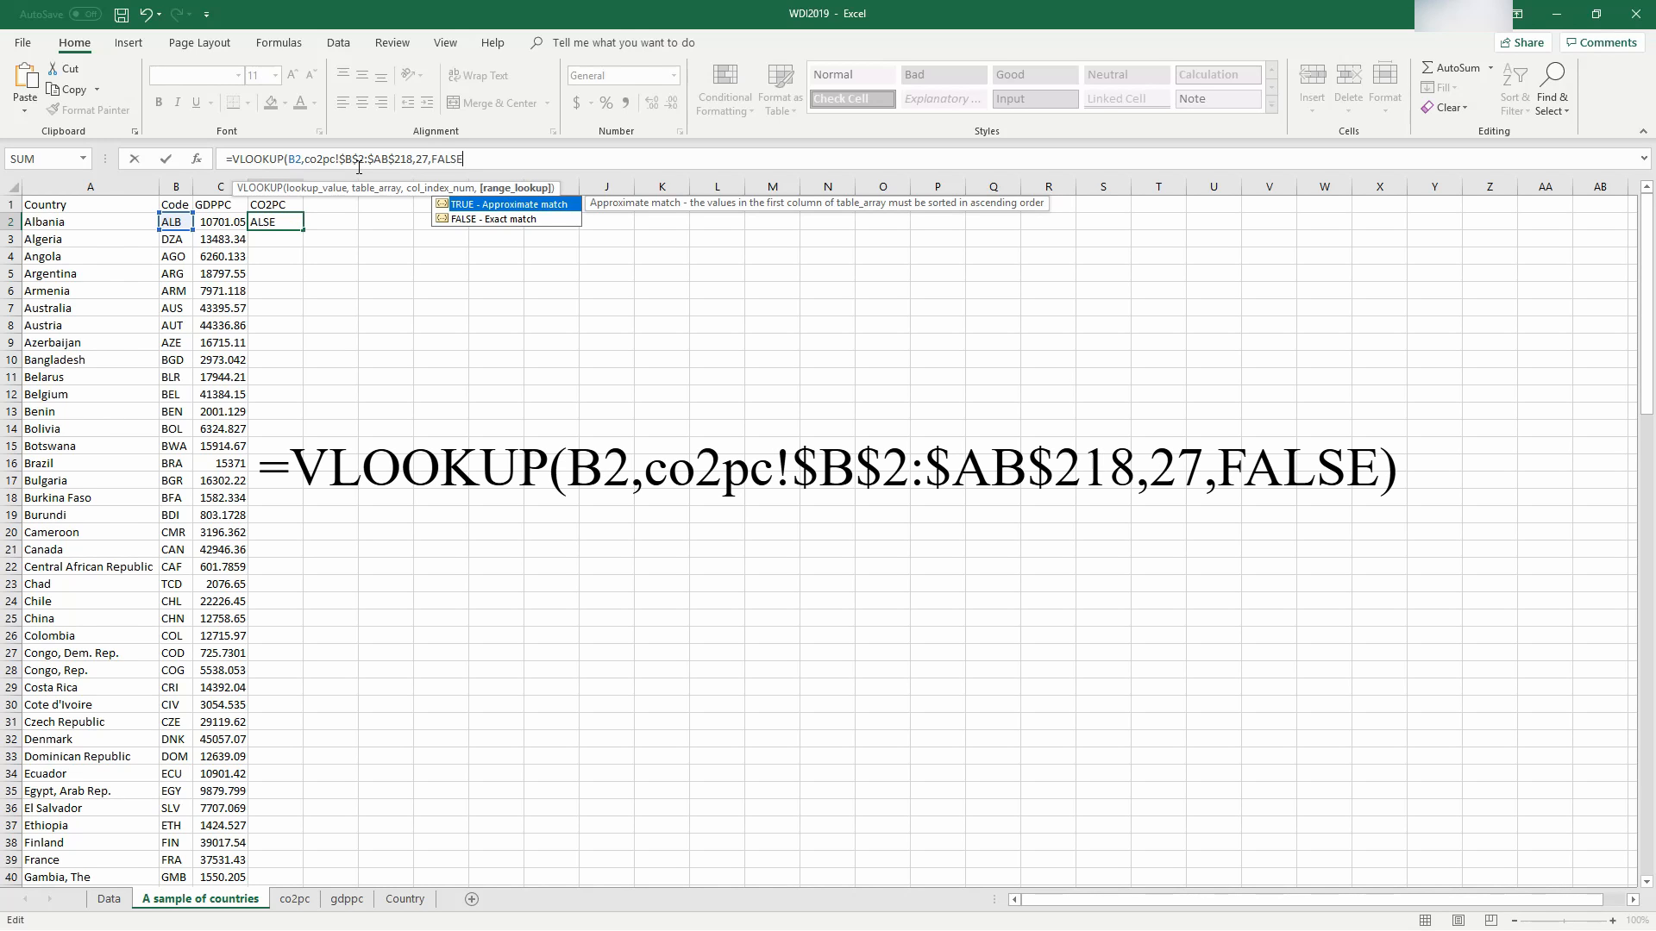
text())
key(Return)
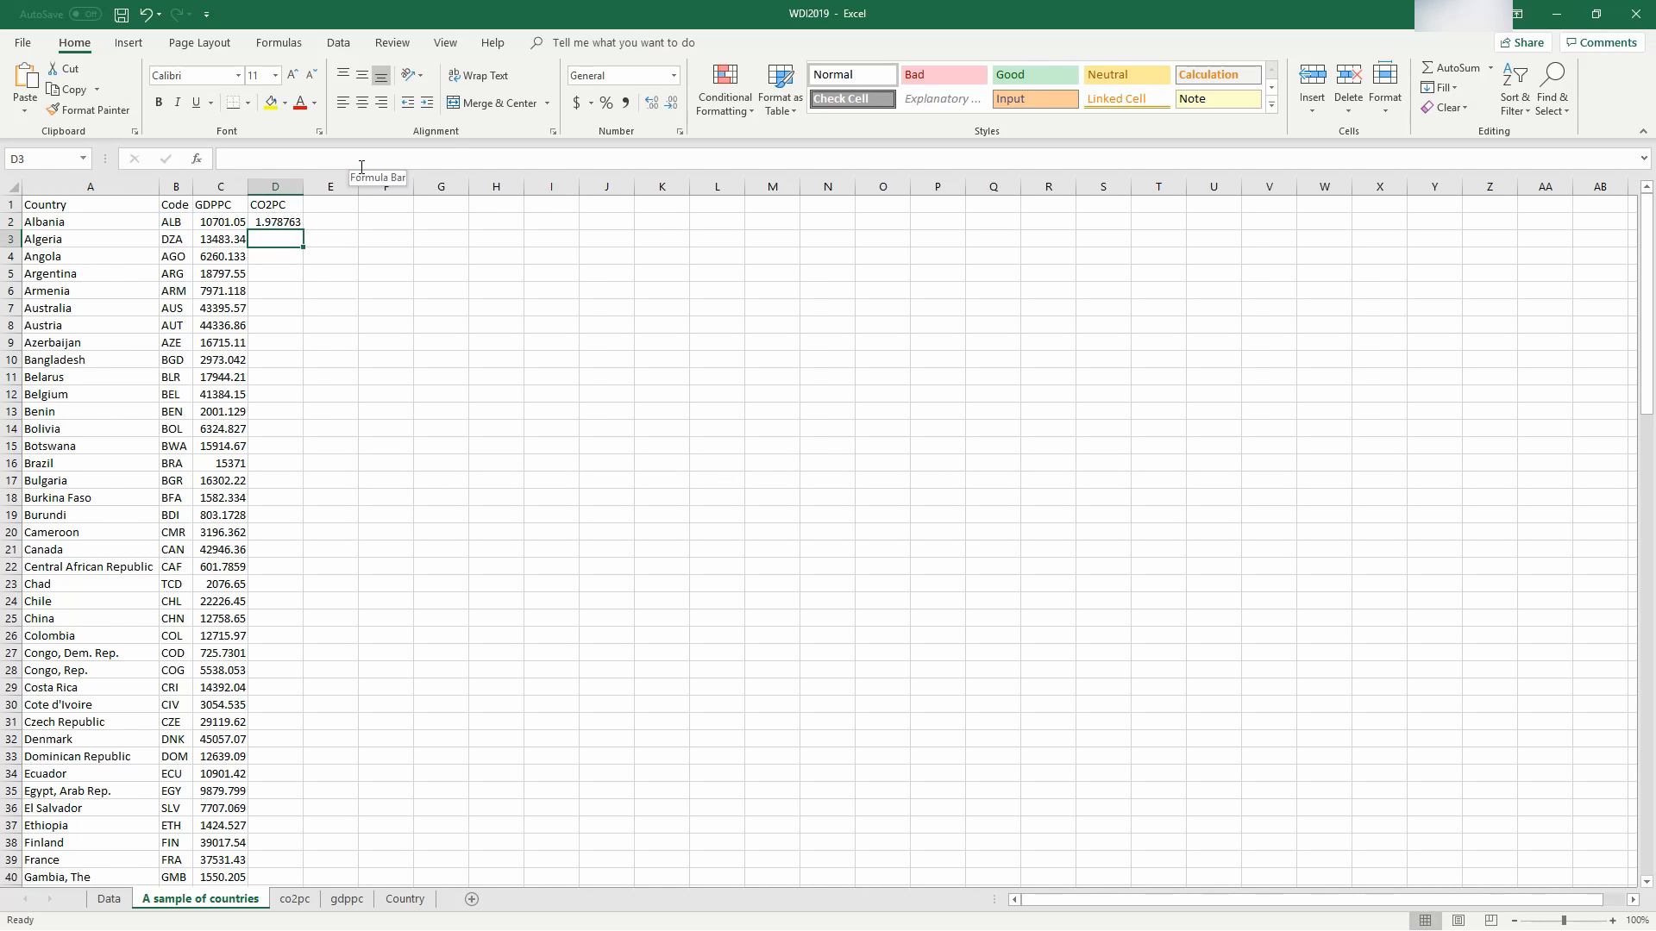
Step: Check Albania's CO2PC result in D2 against its 2014 value in cell AB3 of the co2pc sheet
click(282, 220)
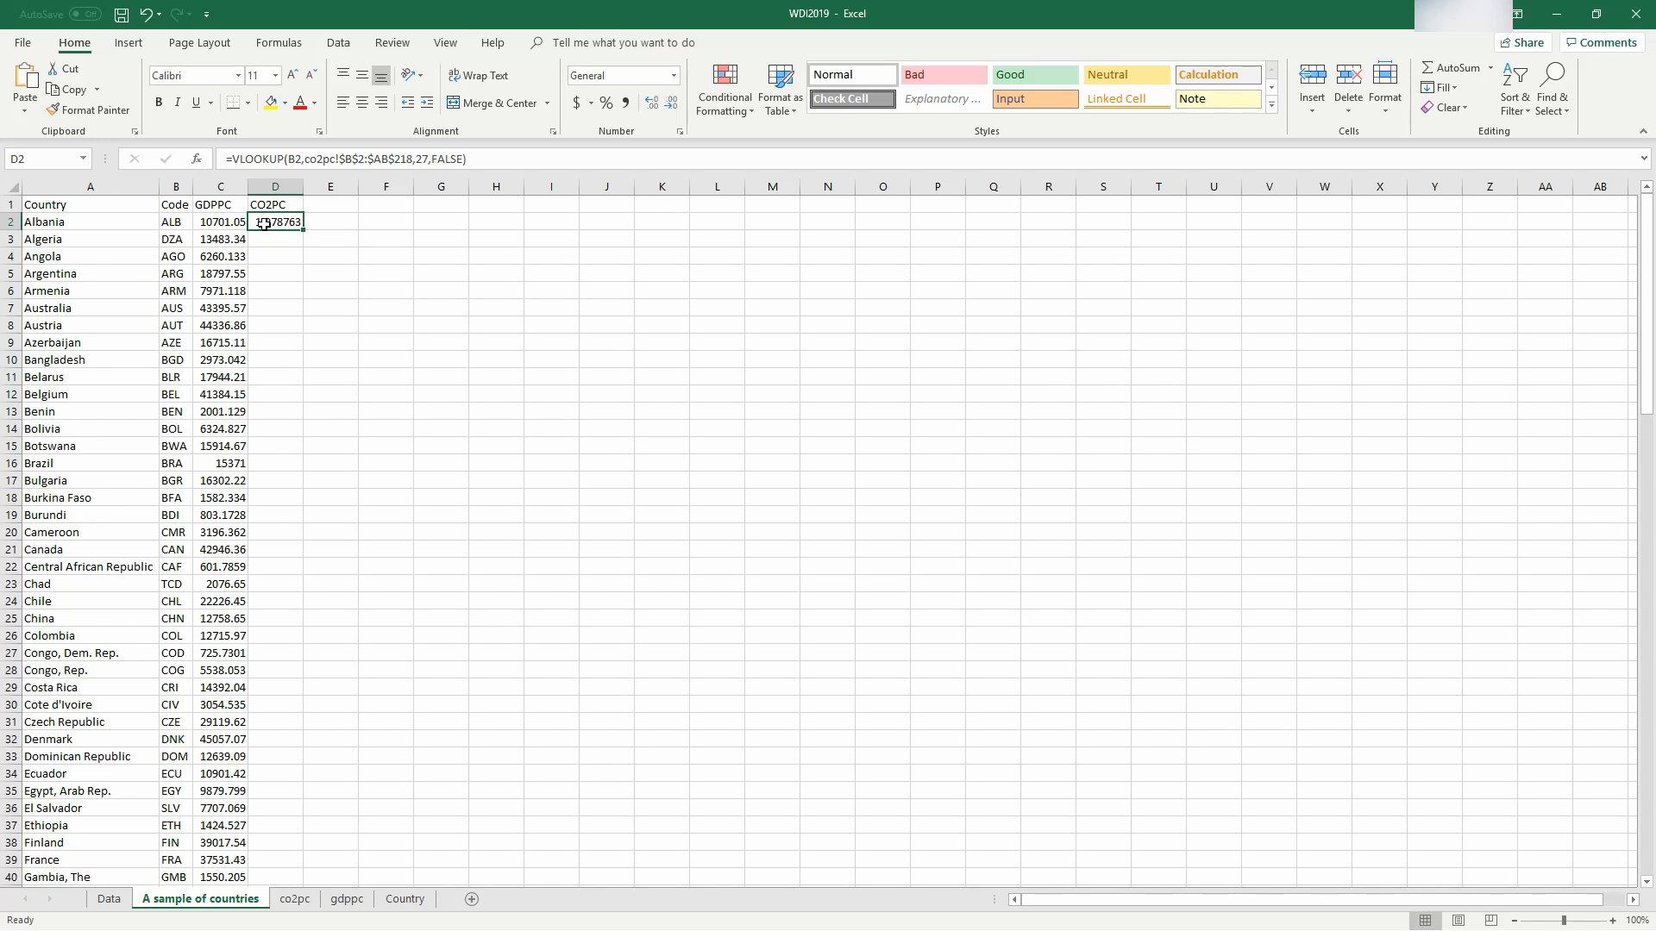
click(294, 898)
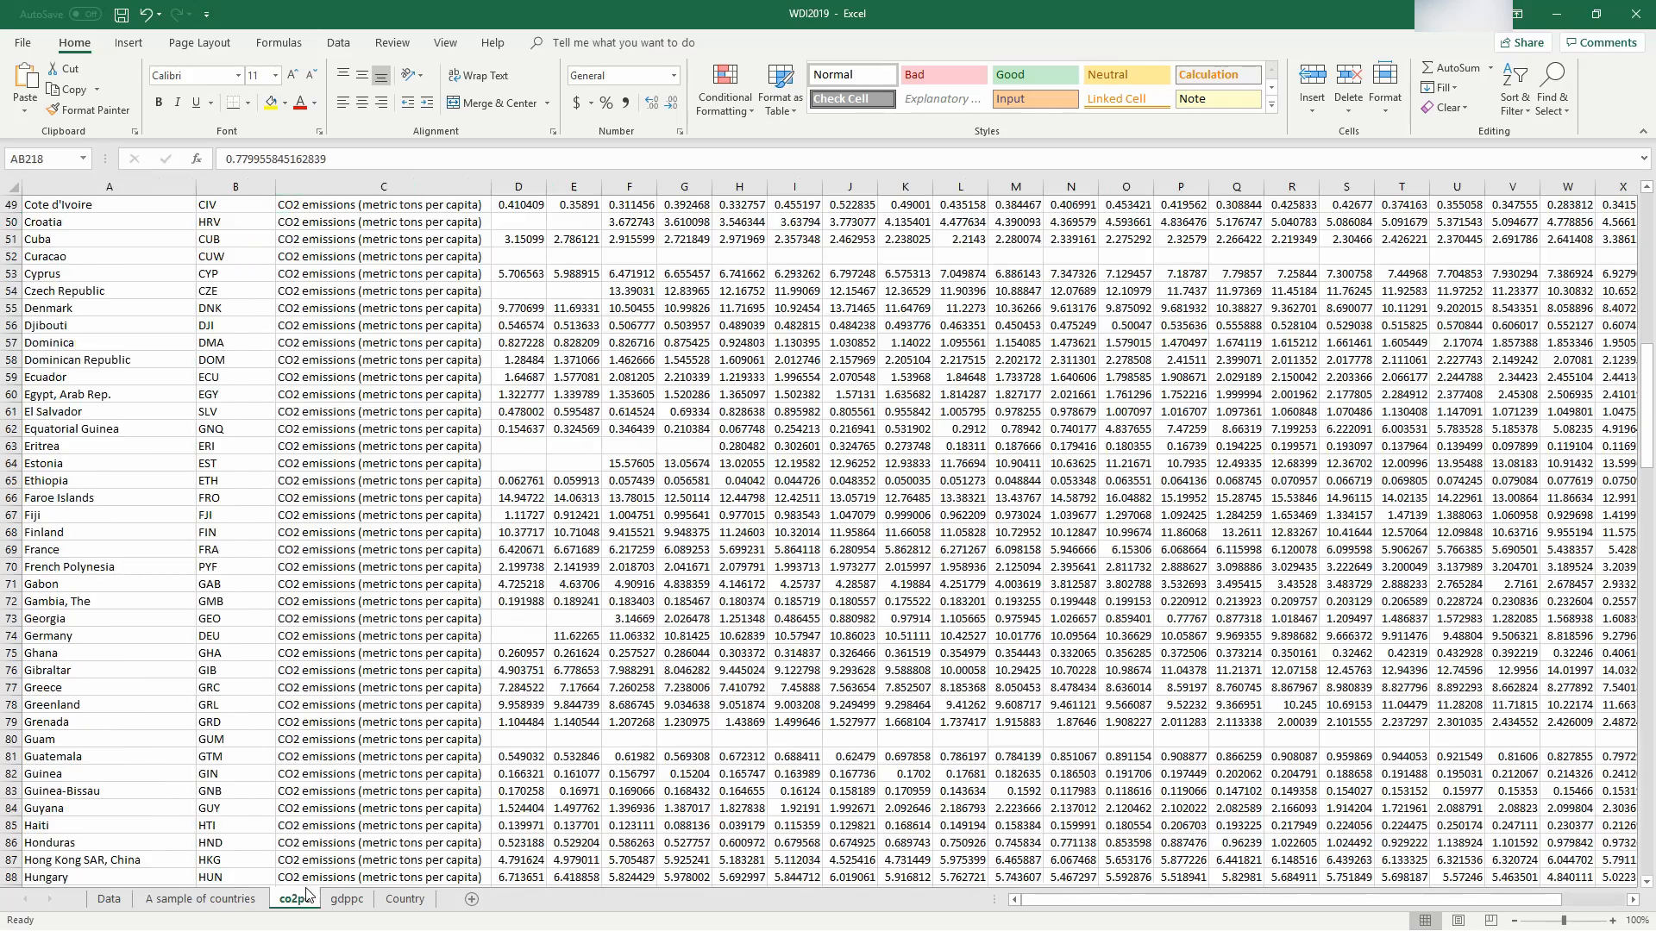
scroll(420, 424, down, 5)
scroll(259, 345, up, 5)
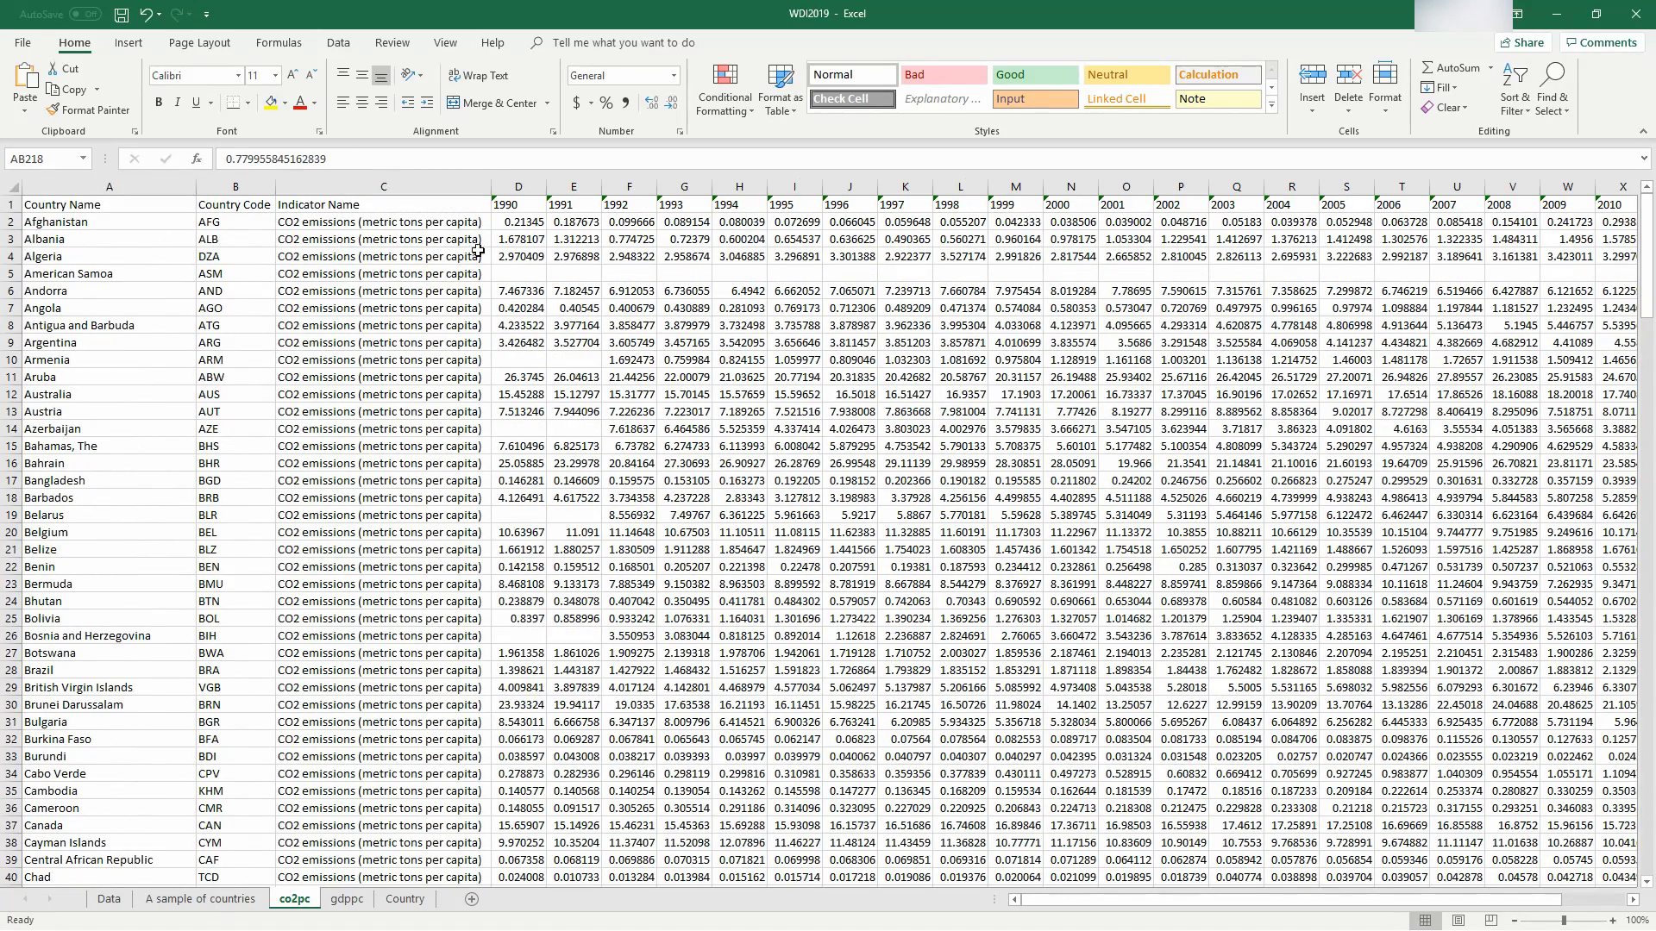
click(701, 238)
key(Right)
key(Right)
key(Right)
key(Right)
key(Right)
key(Right)
key(Right)
key(Right)
key(Right)
key(Right)
key(Right)
key(Right)
key(Right)
key(Right)
key(Right)
key(Right)
key(Right)
key(Right)
key(Right)
key(Right)
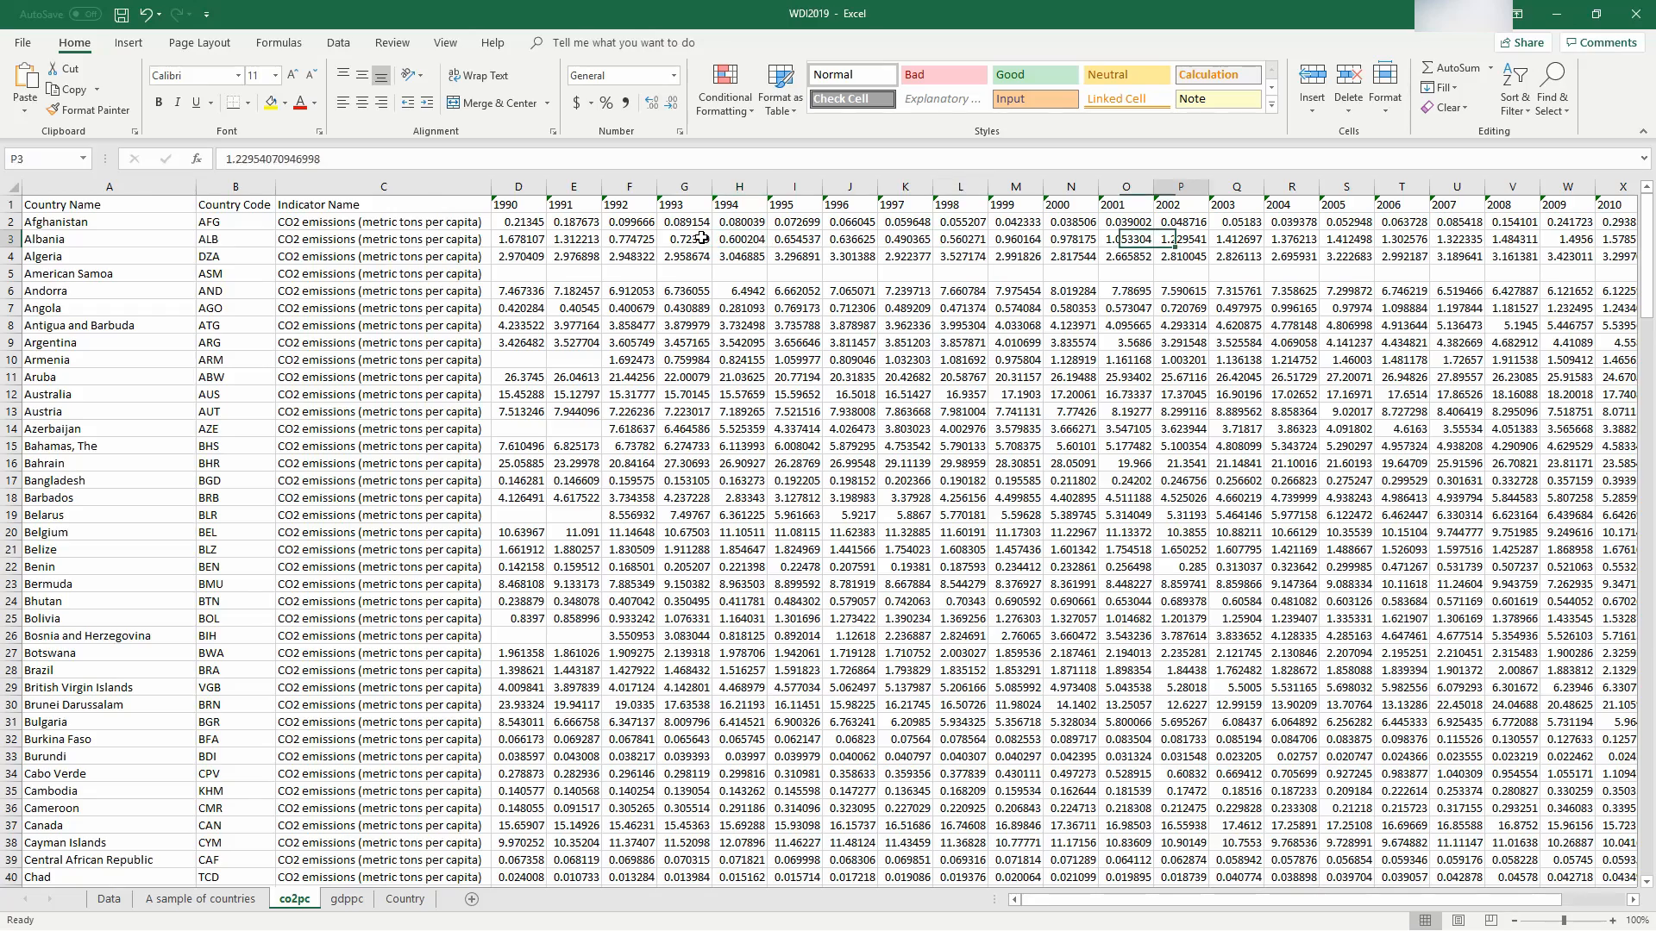
key(Left)
key(Left)
key(Left)
key(Left)
key(Left)
key(Left)
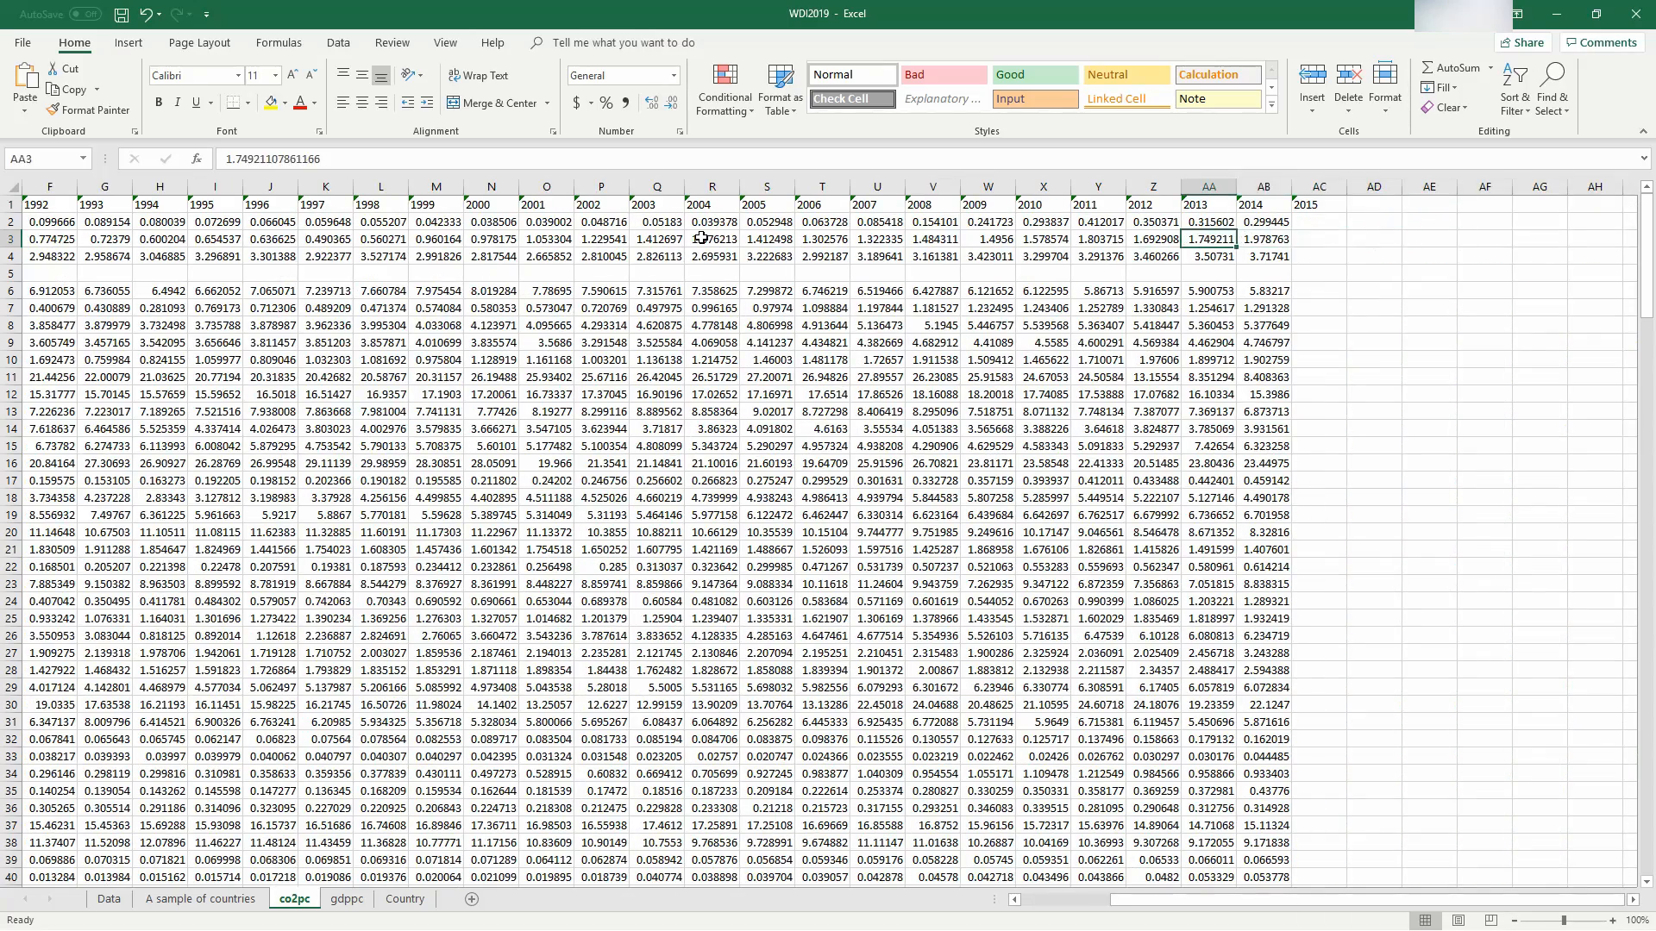
key(Right)
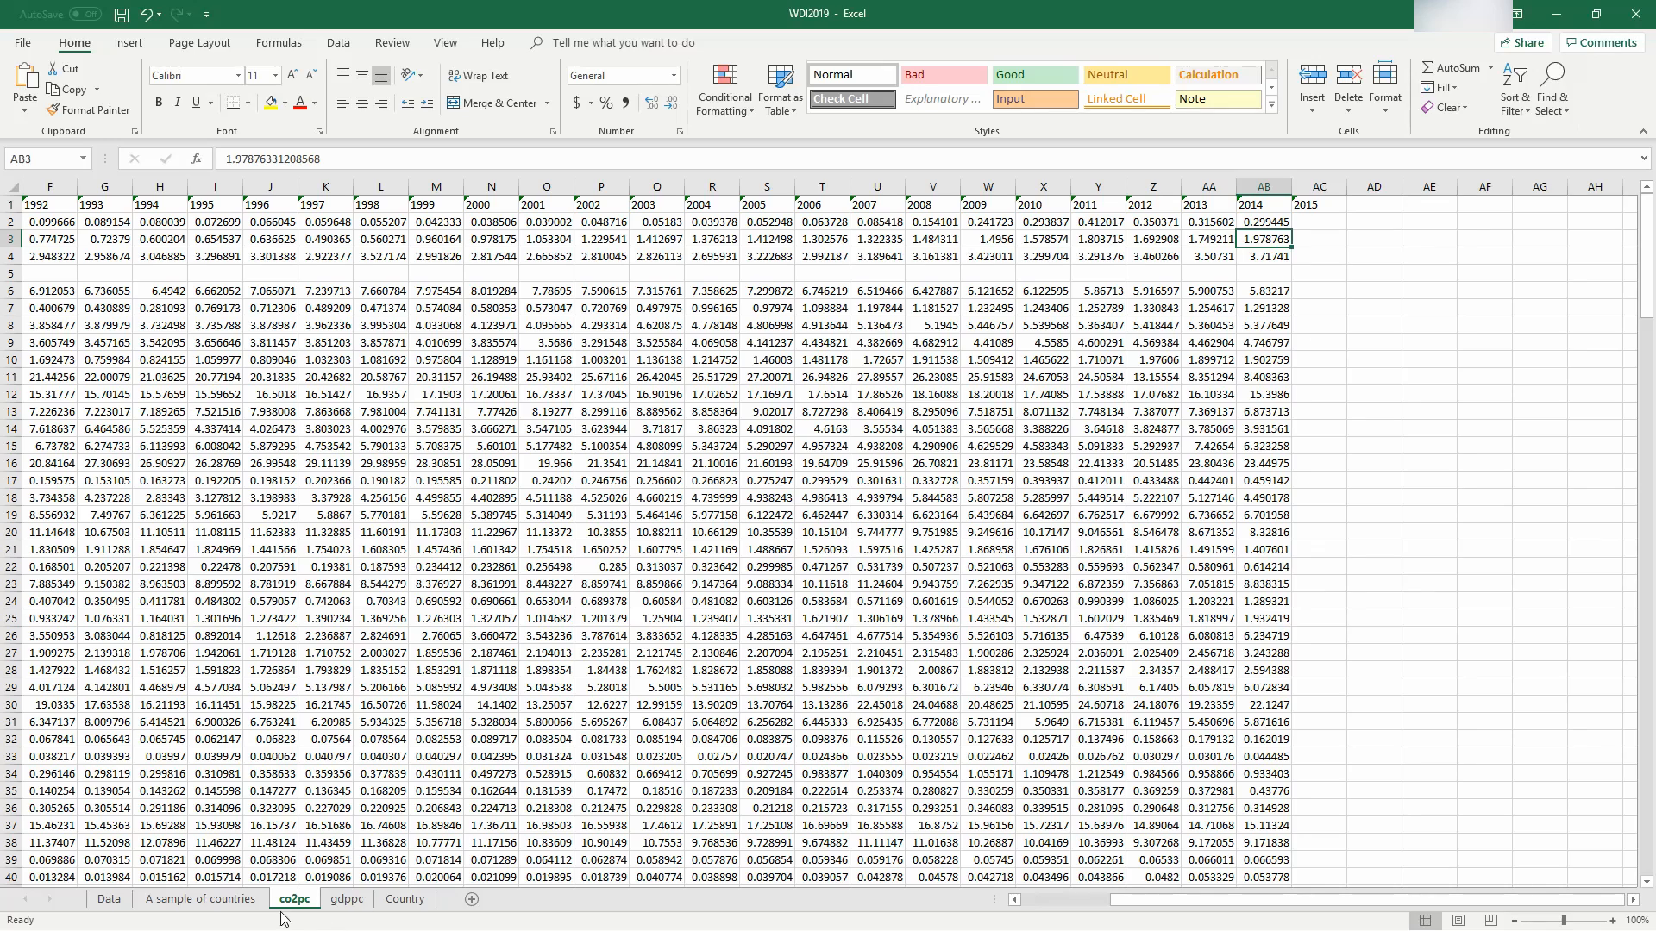
Step: Copy the CO2PC formula from D2 down to Zimbabwe's row, D123, on the sample of countries sheet
click(200, 899)
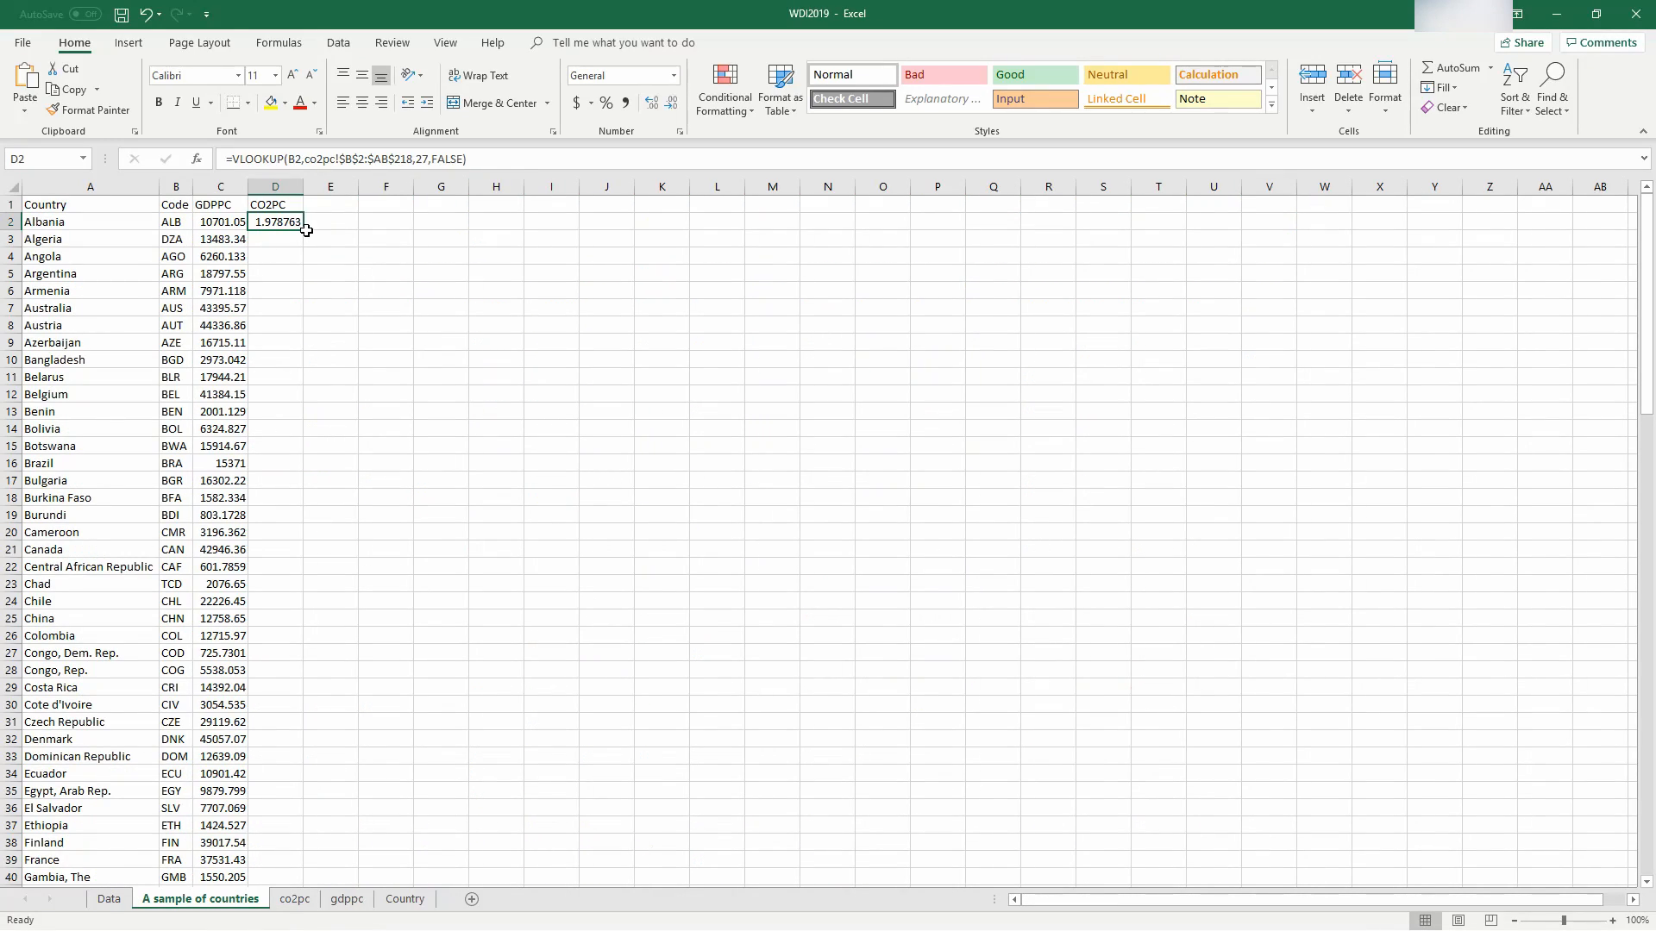
drag(303, 230, 294, 861)
click(509, 514)
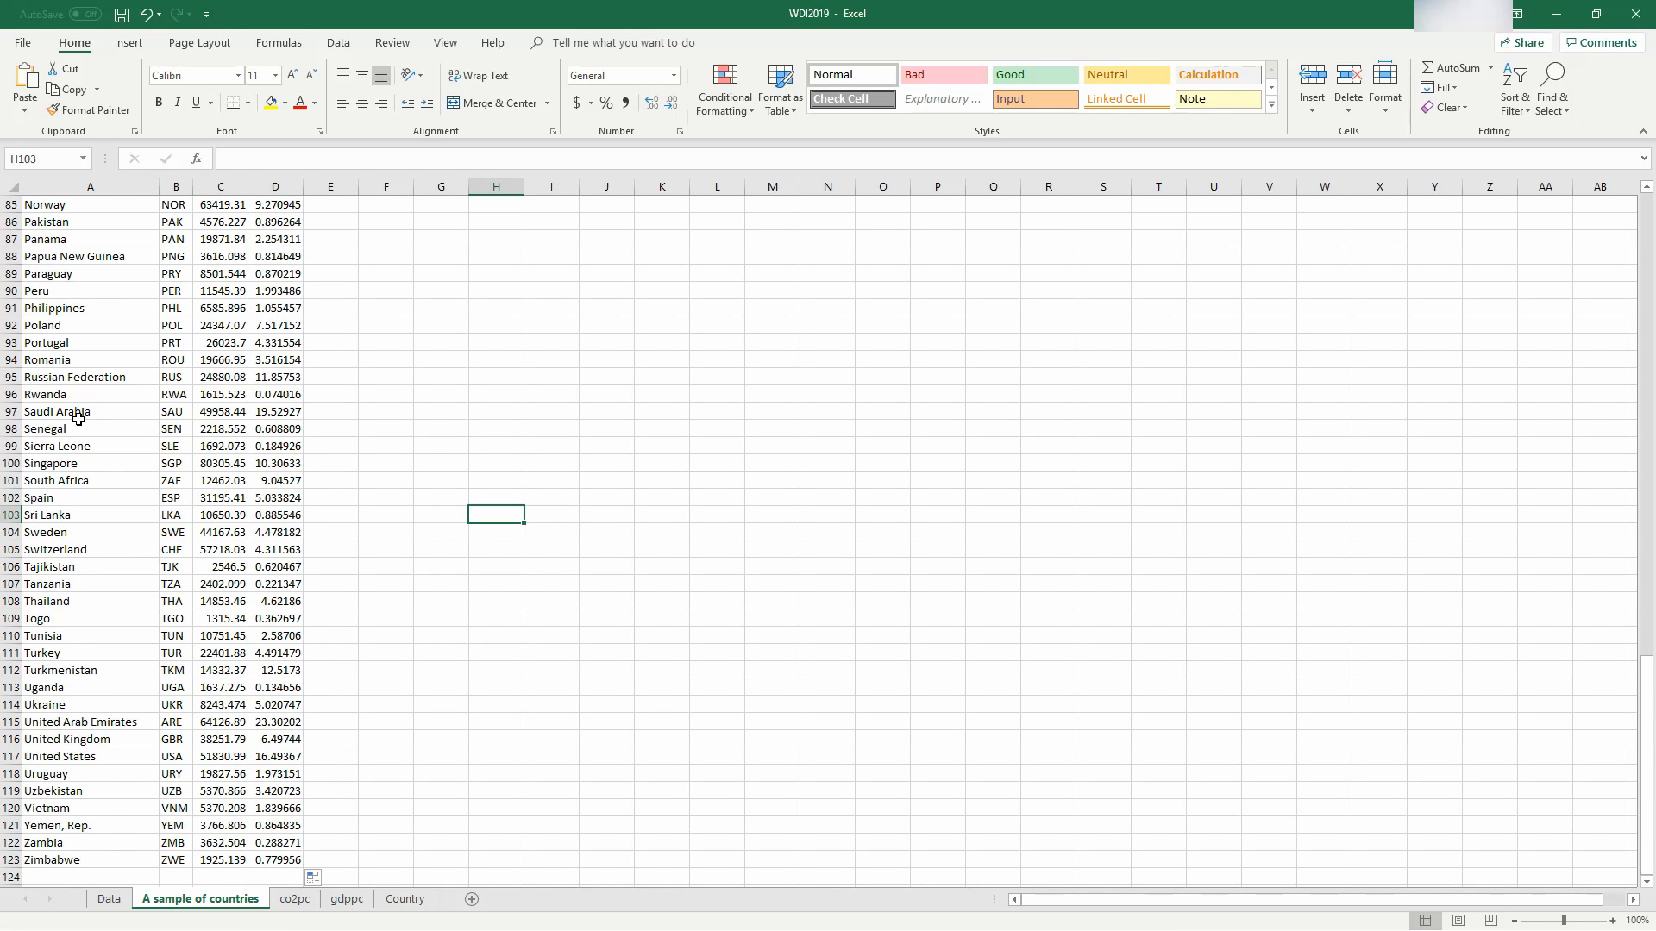
Step: Check Saudi Arabia's CO2PC result in D97 against its 2014 value in cell AB167 of the co2pc sheet
click(275, 411)
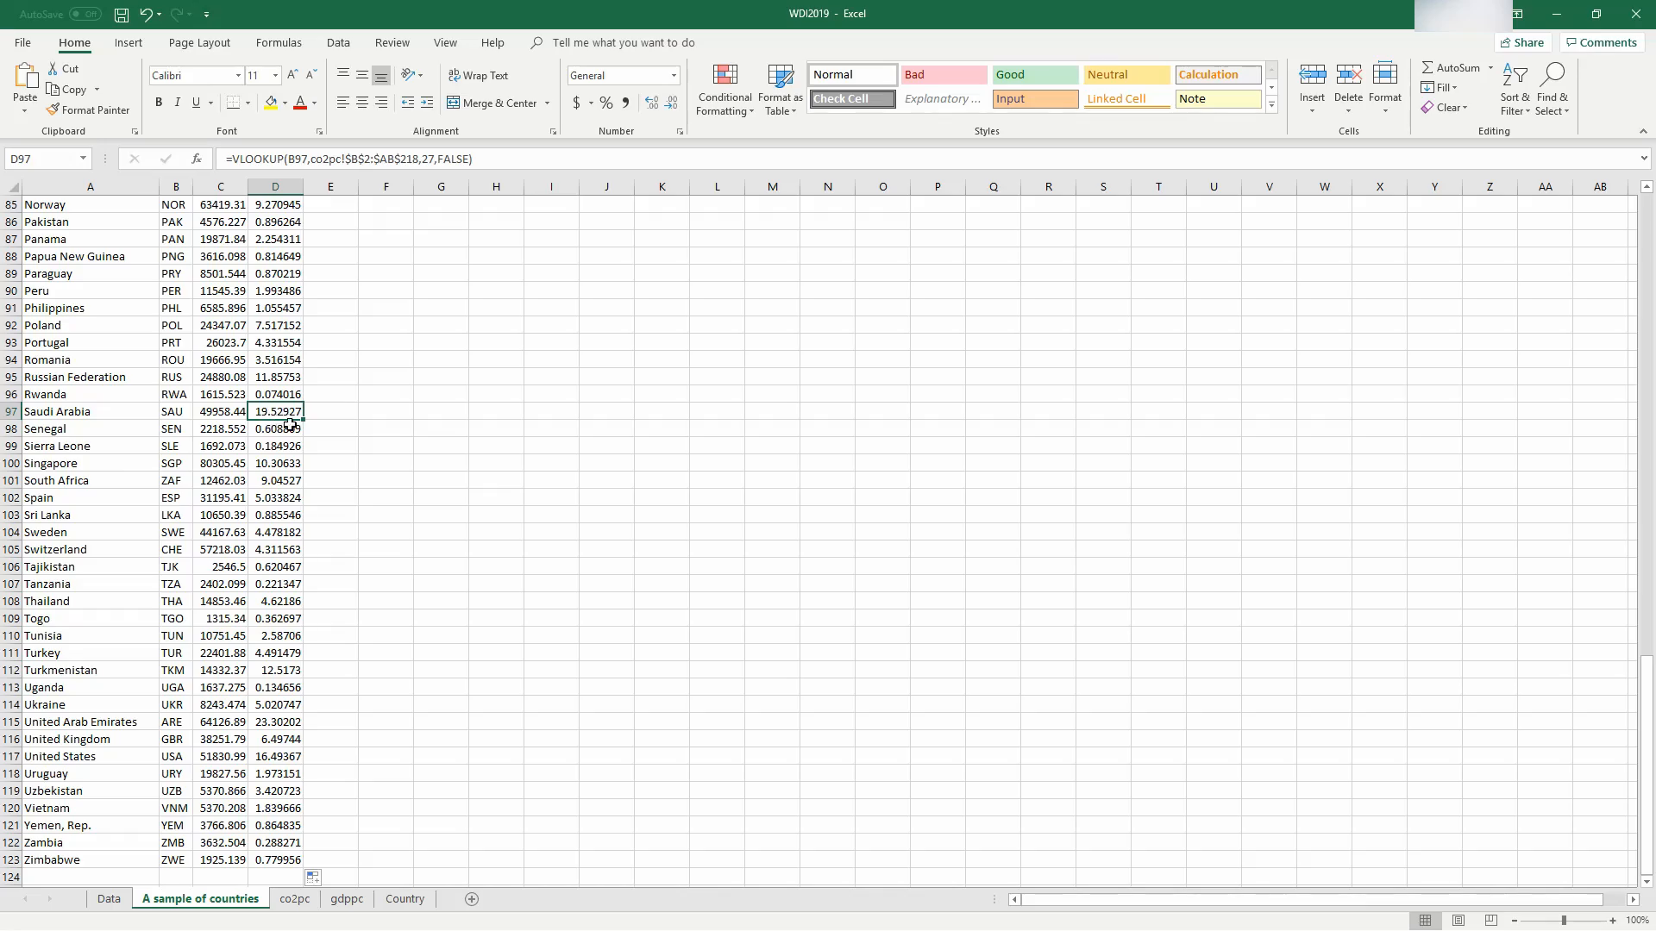
click(293, 899)
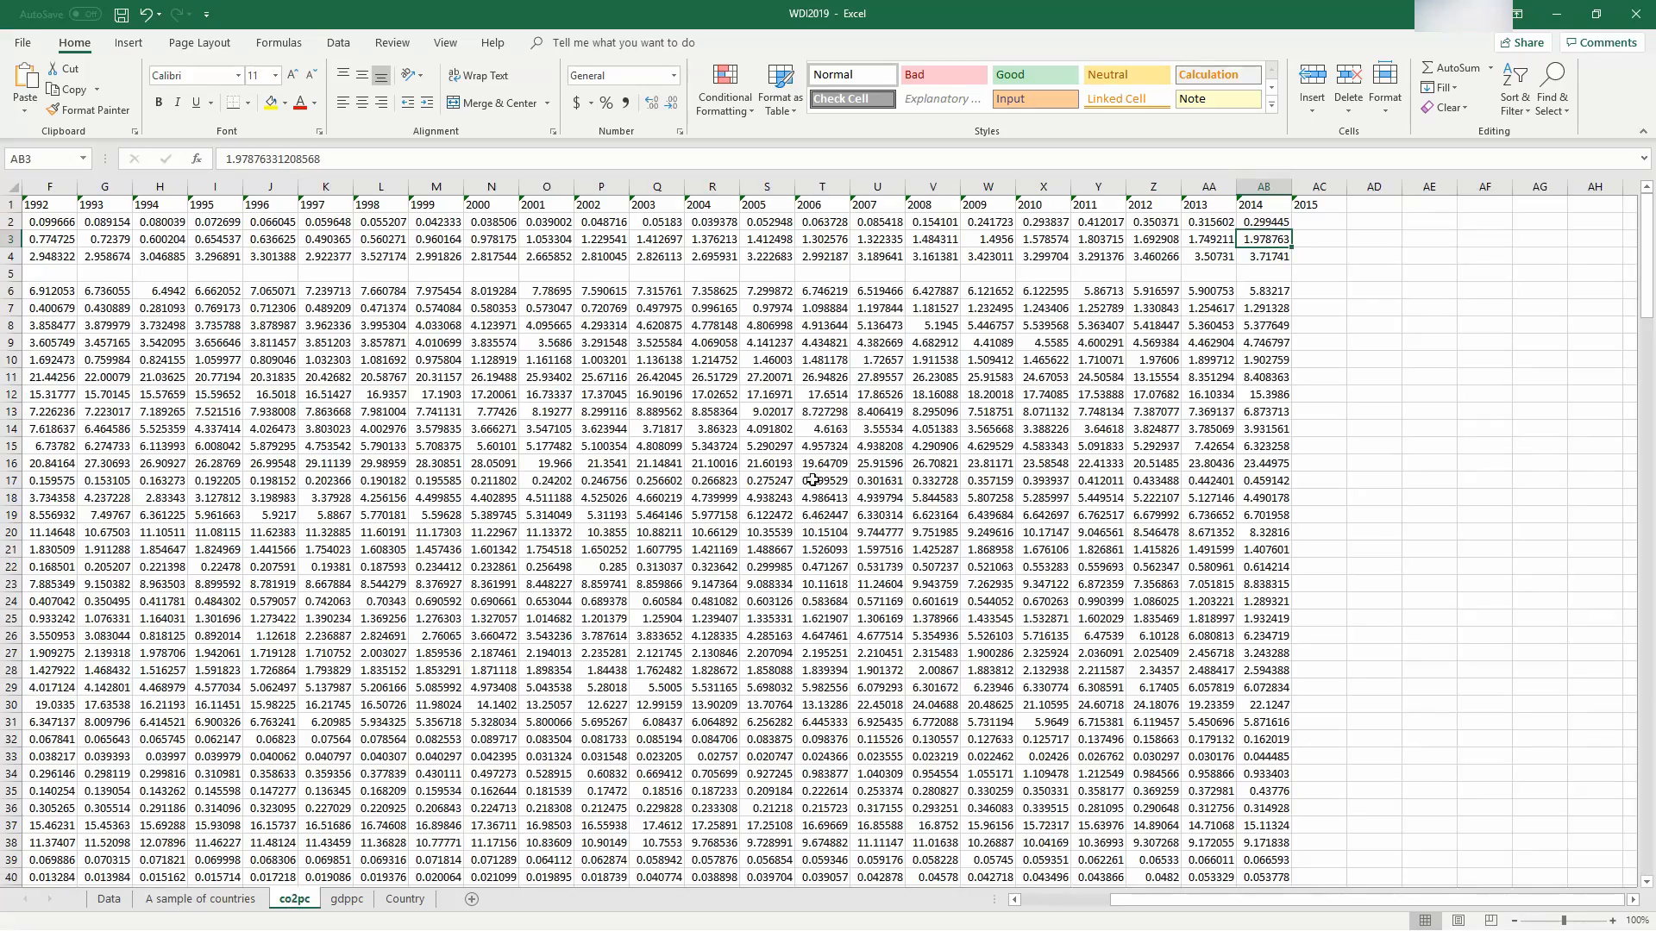
drag(1320, 899, 954, 907)
scroll(217, 644, down, 20)
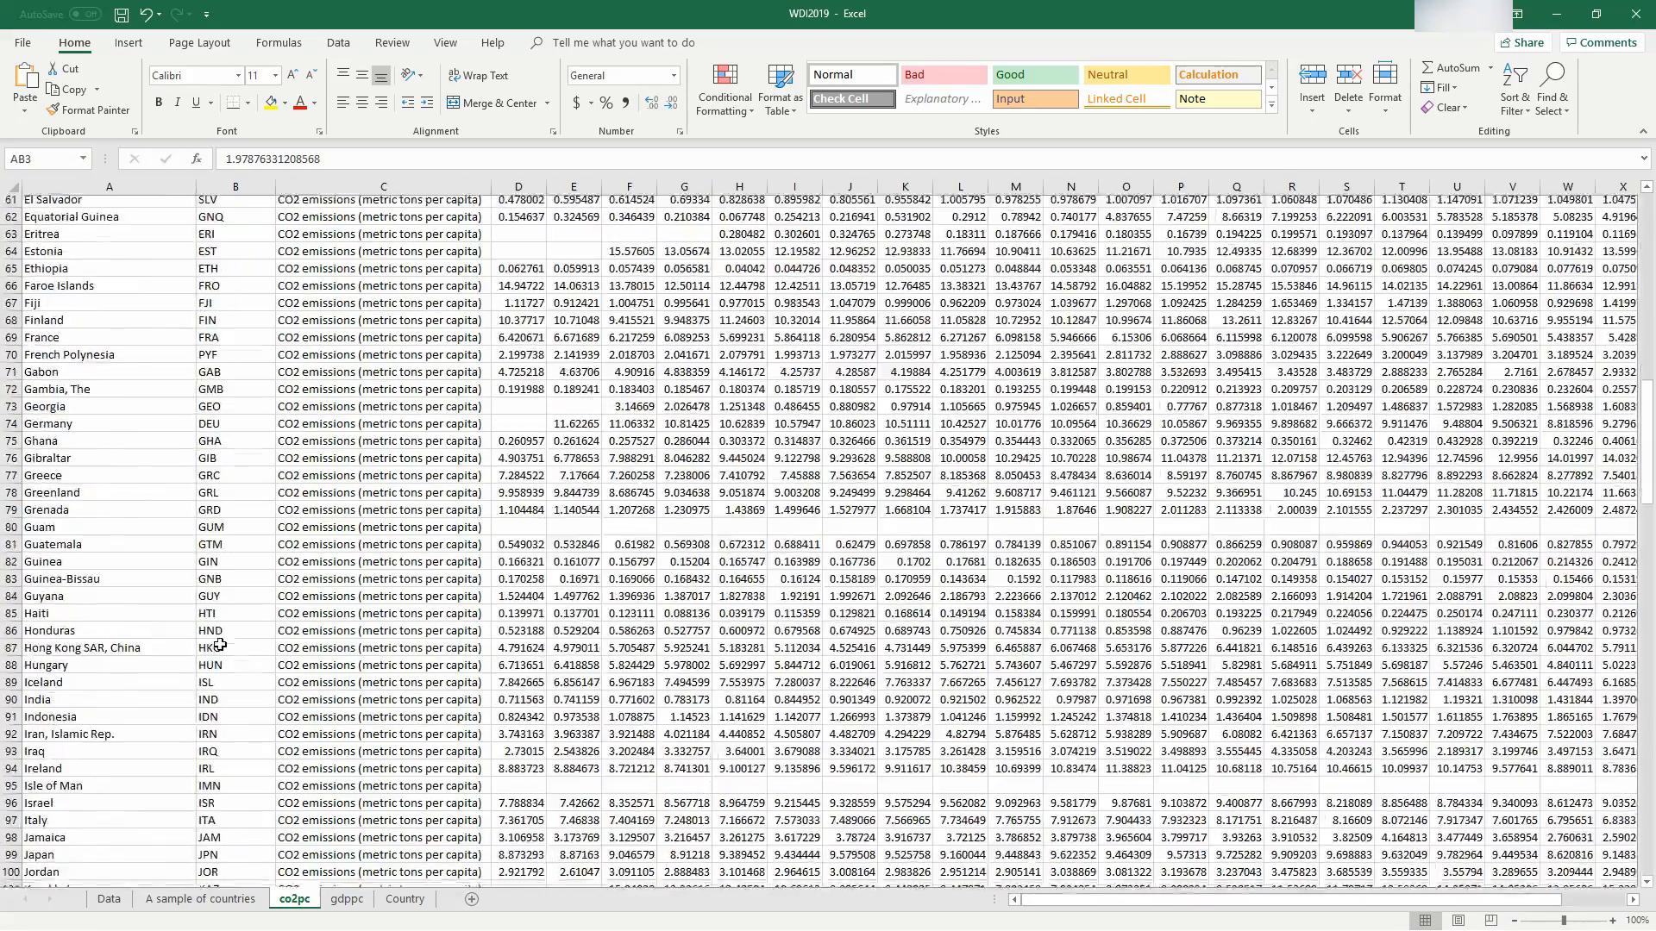
scroll(217, 644, down, 5)
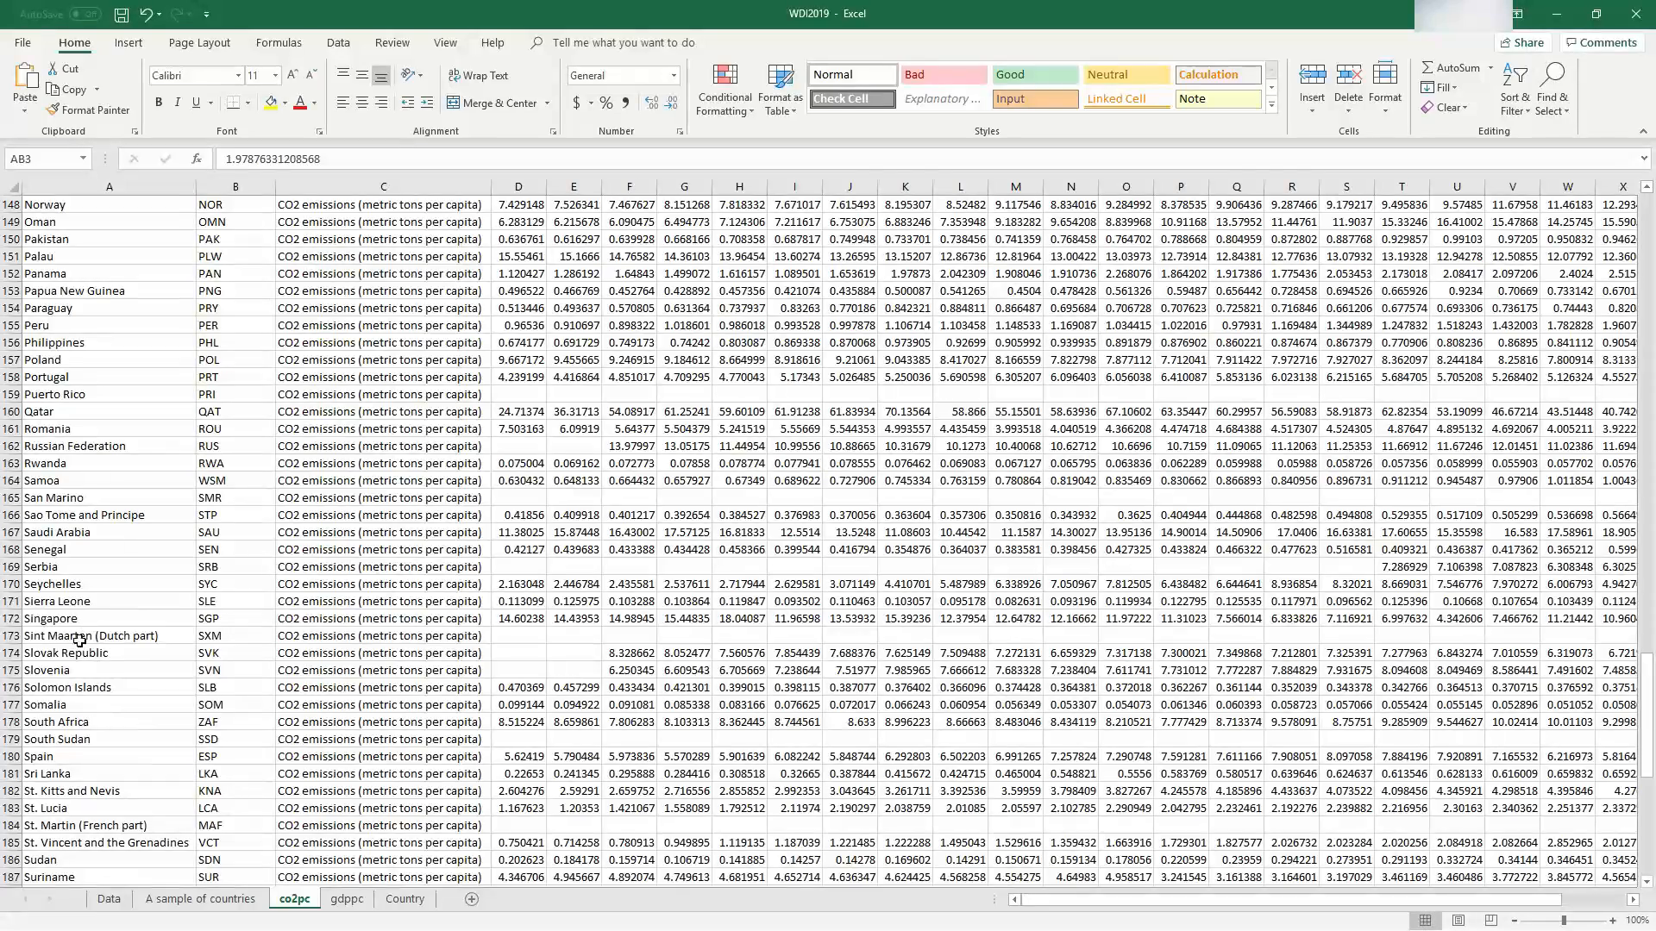
click(591, 535)
key(Right)
key(Right)
key(Right)
key(Right)
key(Right)
key(Right)
key(Right)
key(Right)
key(Right)
key(Right)
key(Right)
key(Right)
key(Right)
key(Right)
key(Right)
key(Right)
key(Right)
key(Right)
key(Right)
key(Right)
key(Right)
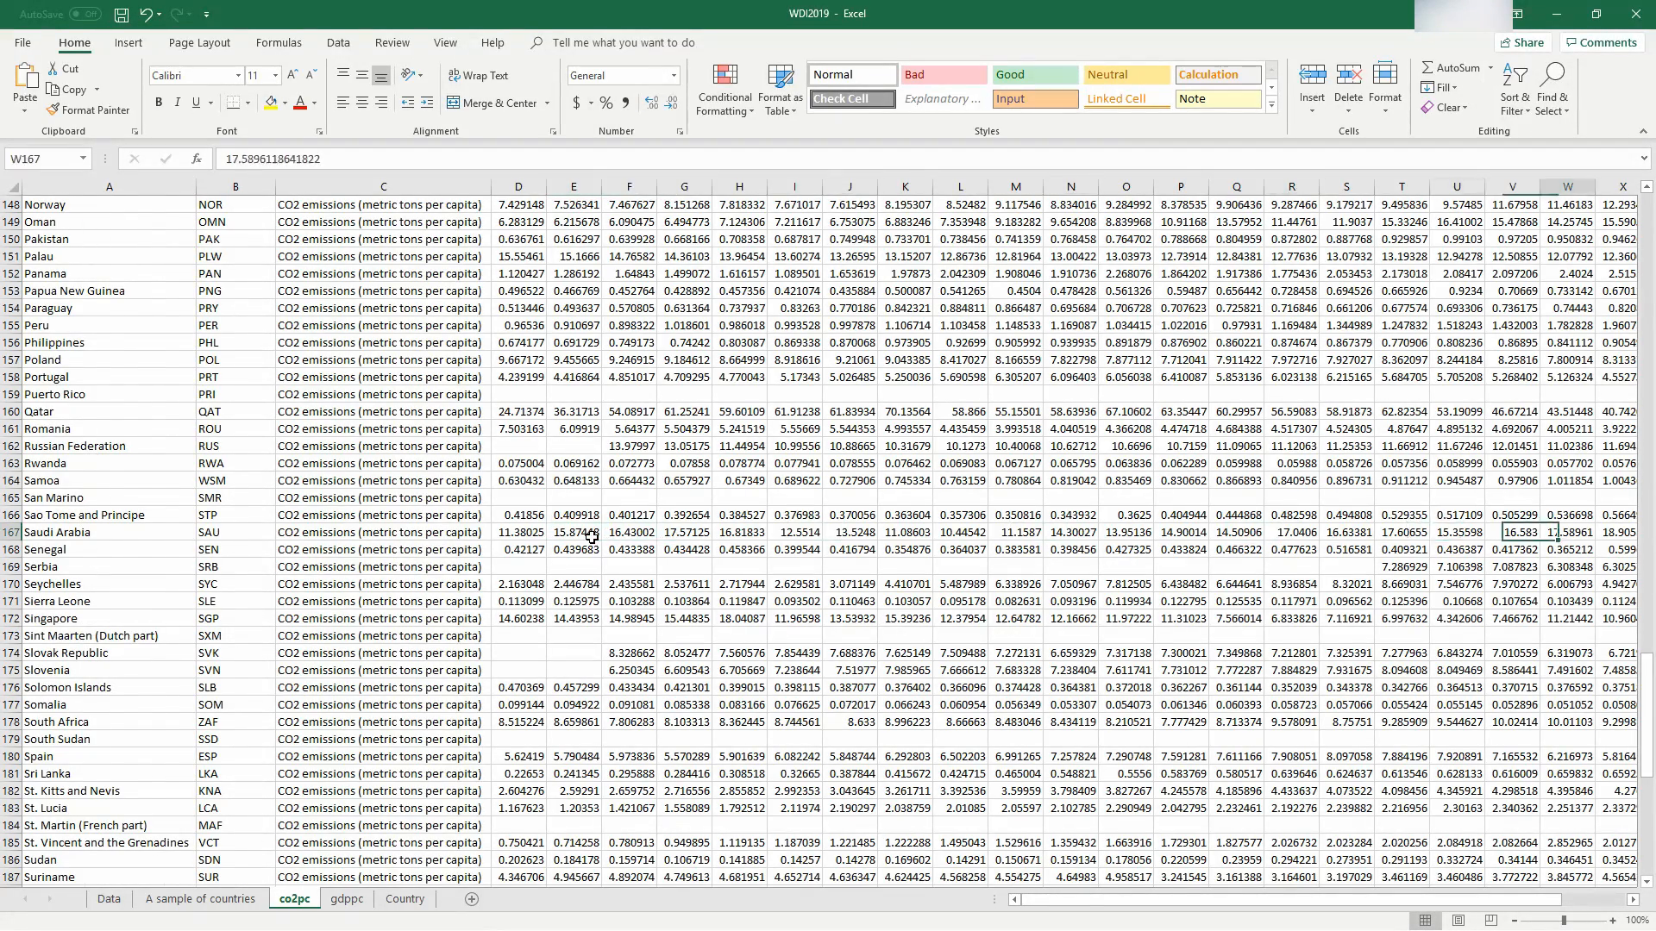
key(Left)
key(Left)
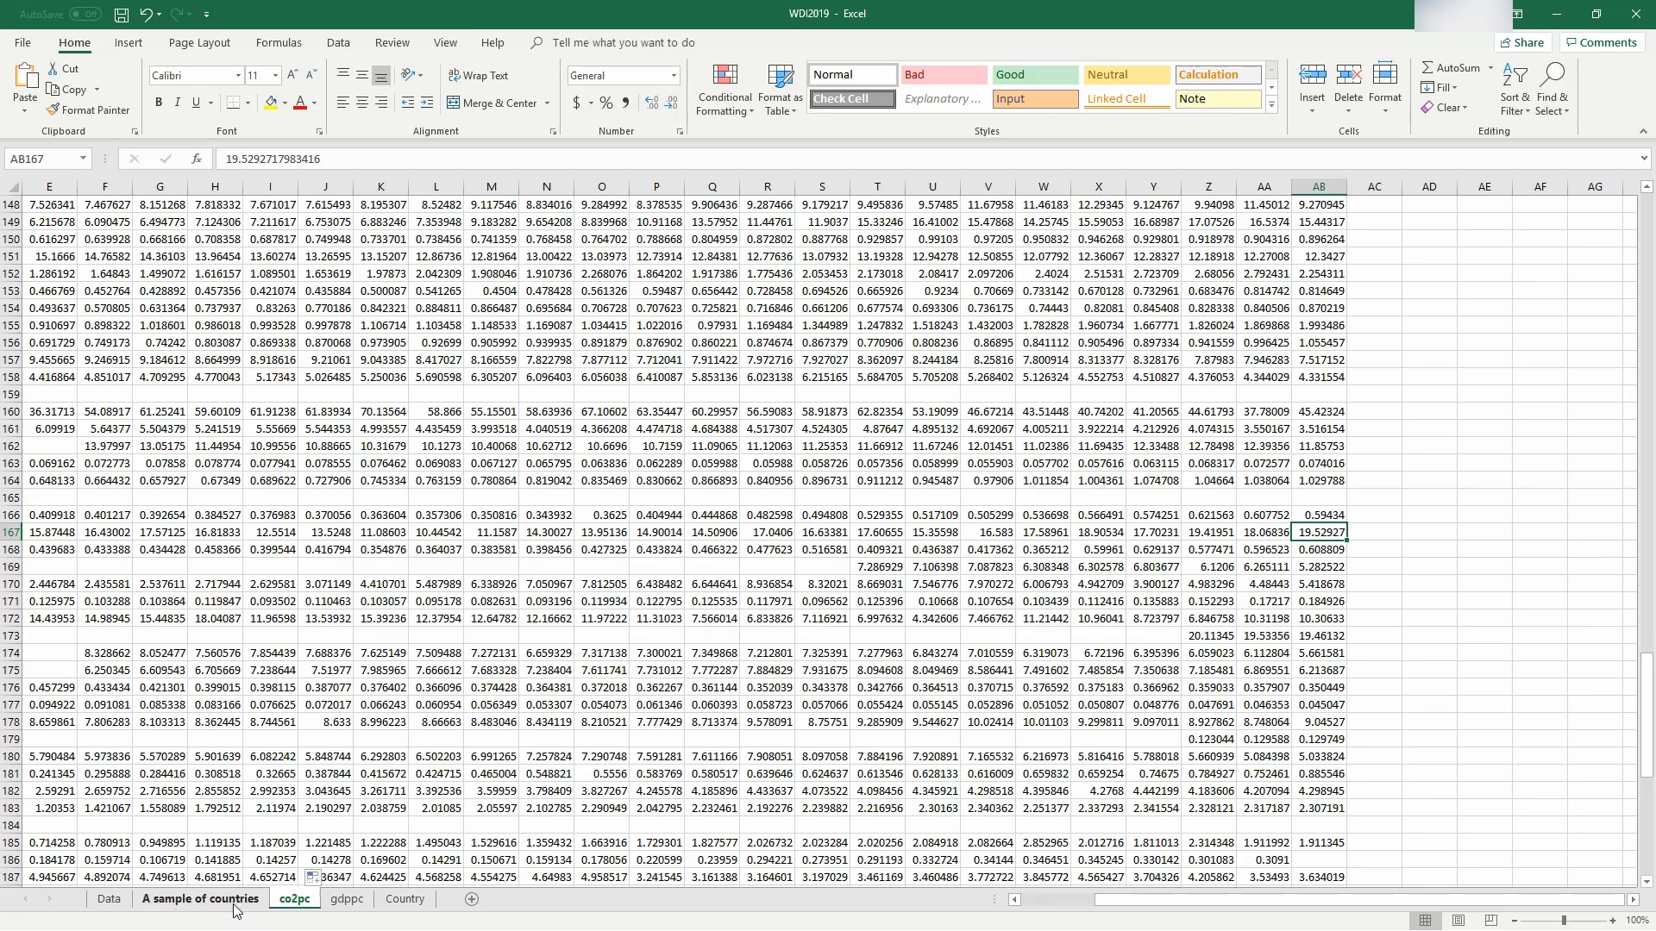
Step: Return to the sample of countries sheet and inspect the CO2PC formula in Albania's cell D2
click(200, 899)
scroll(367, 522, up, 5)
scroll(366, 523, up, 20)
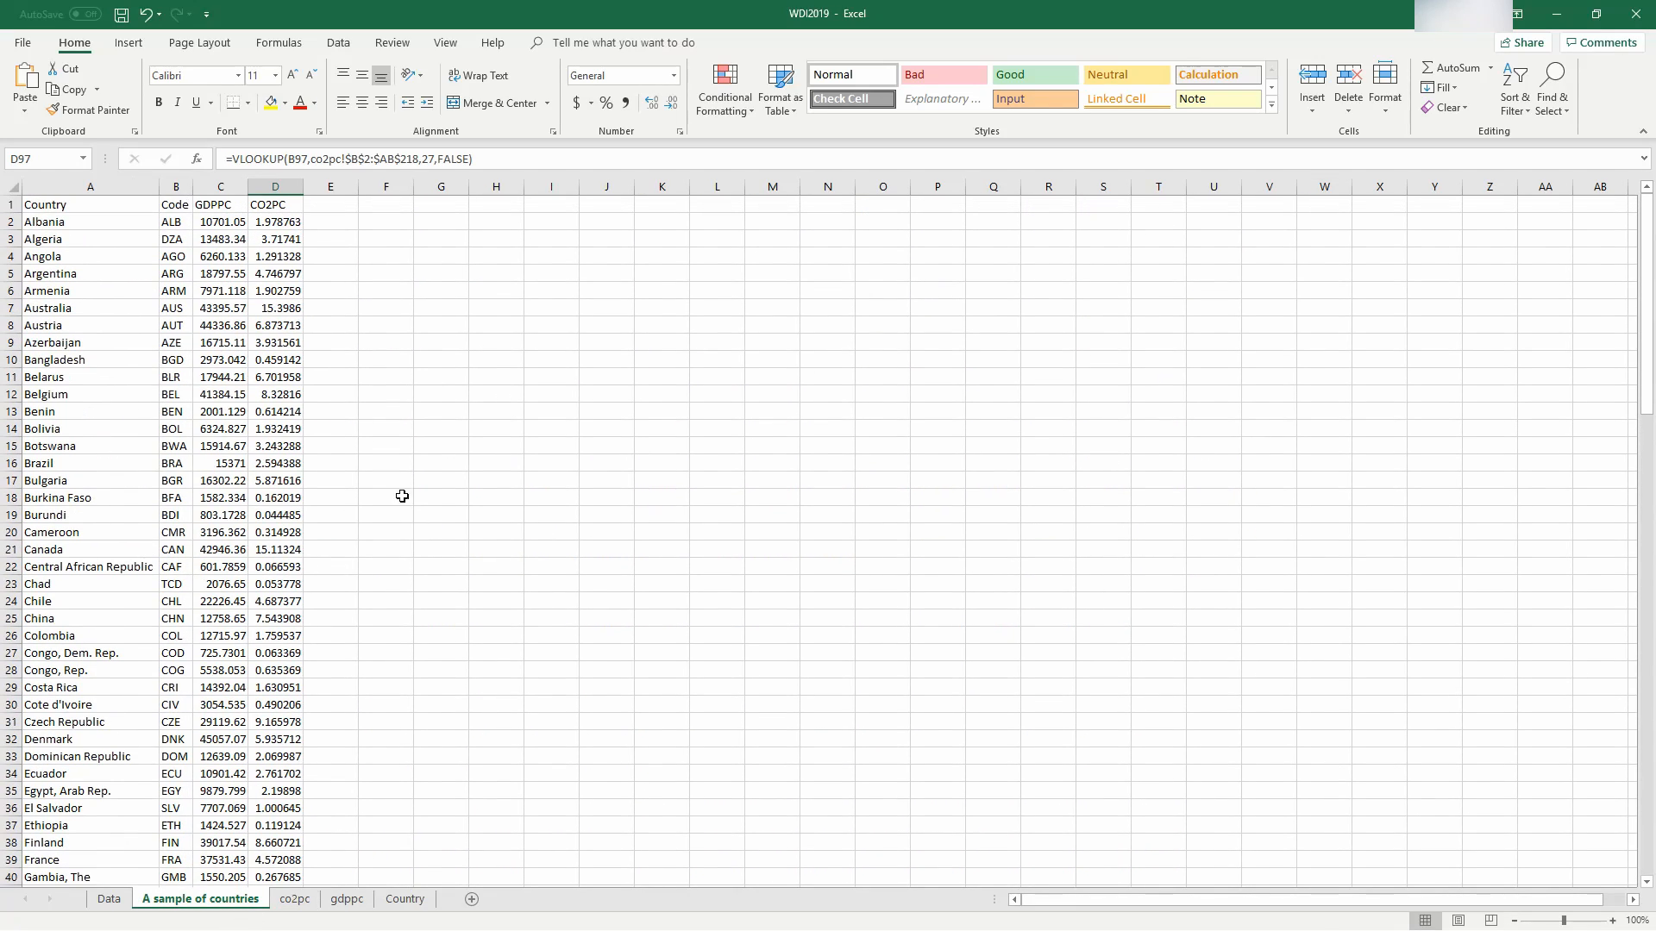
click(286, 222)
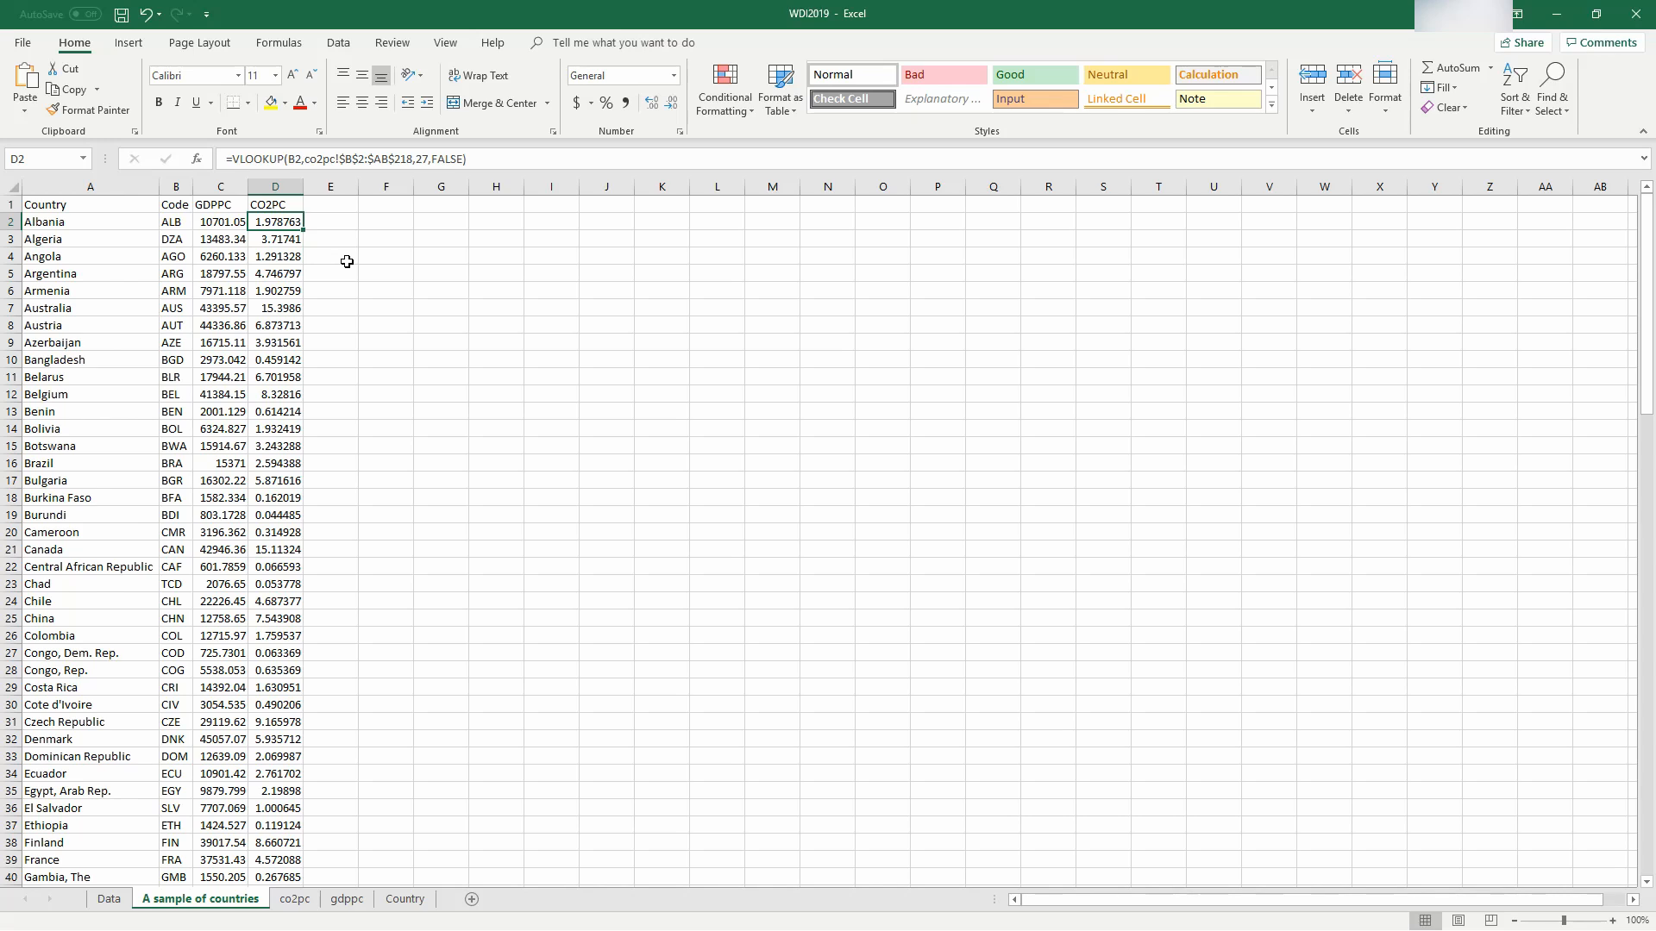